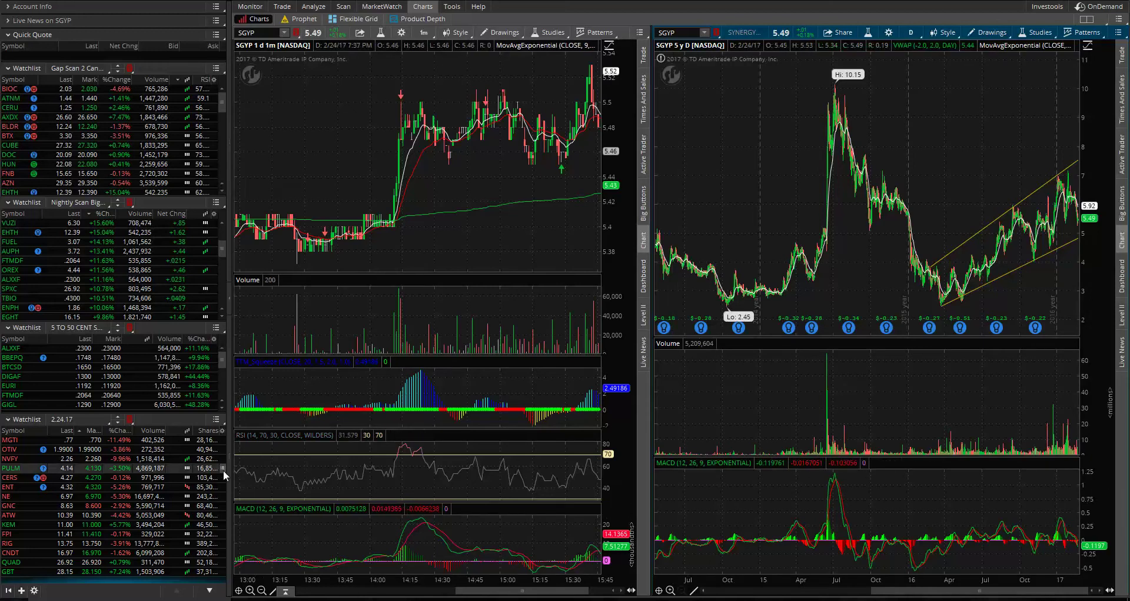
Create and save a new empty watchlist named 2.27.17 in the watchlist gadget that shows 2.24.17
{"action": "left_click", "coordinate": [8, 420]}
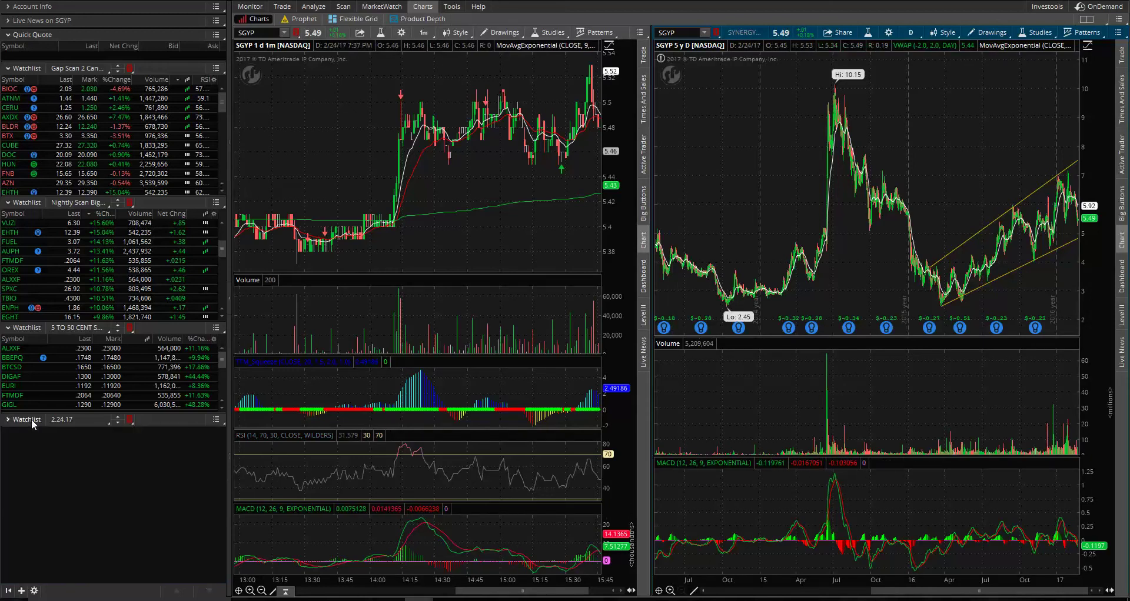
{"action": "left_click", "coordinate": [31, 419]}
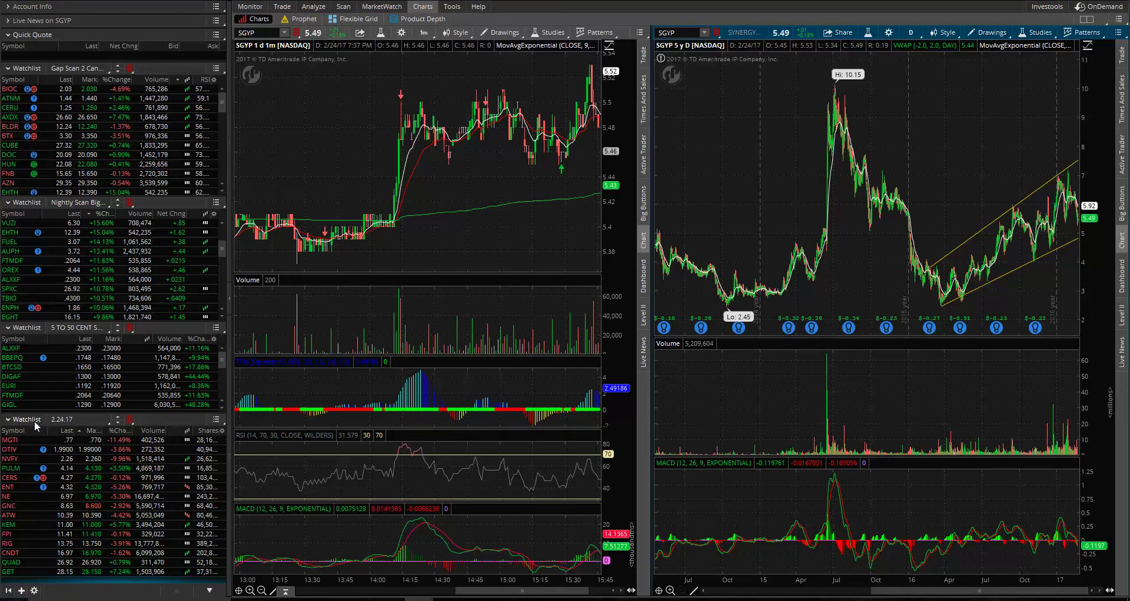
{"action": "left_click", "coordinate": [57, 422]}
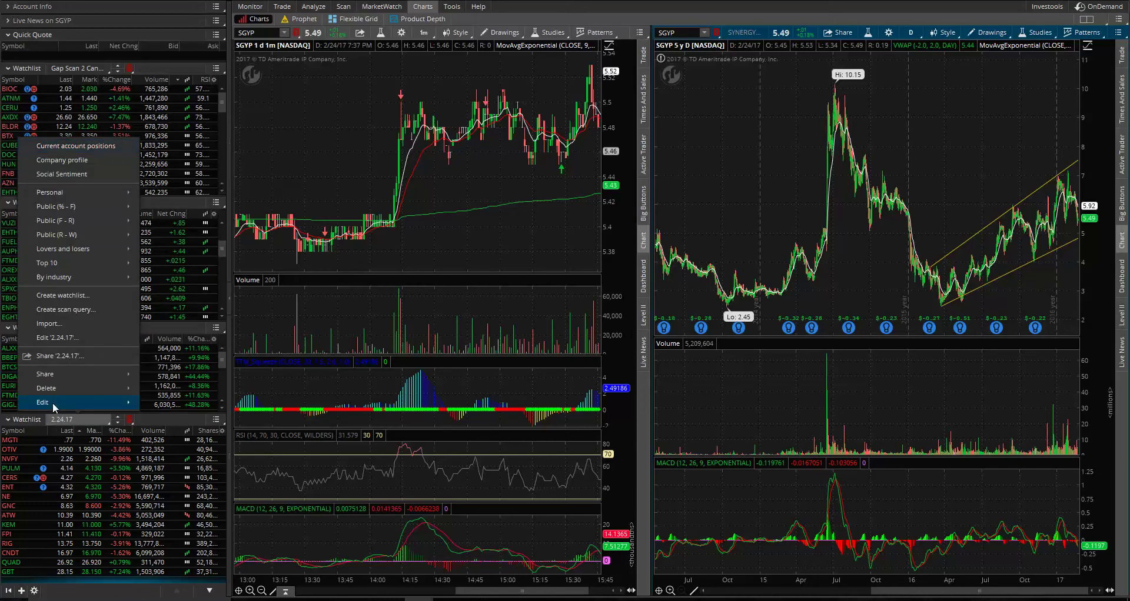
{"action": "mouse_move", "coordinate": [52, 403]}
{"action": "left_click", "coordinate": [63, 296]}
{"action": "left_click", "coordinate": [158, 186]}
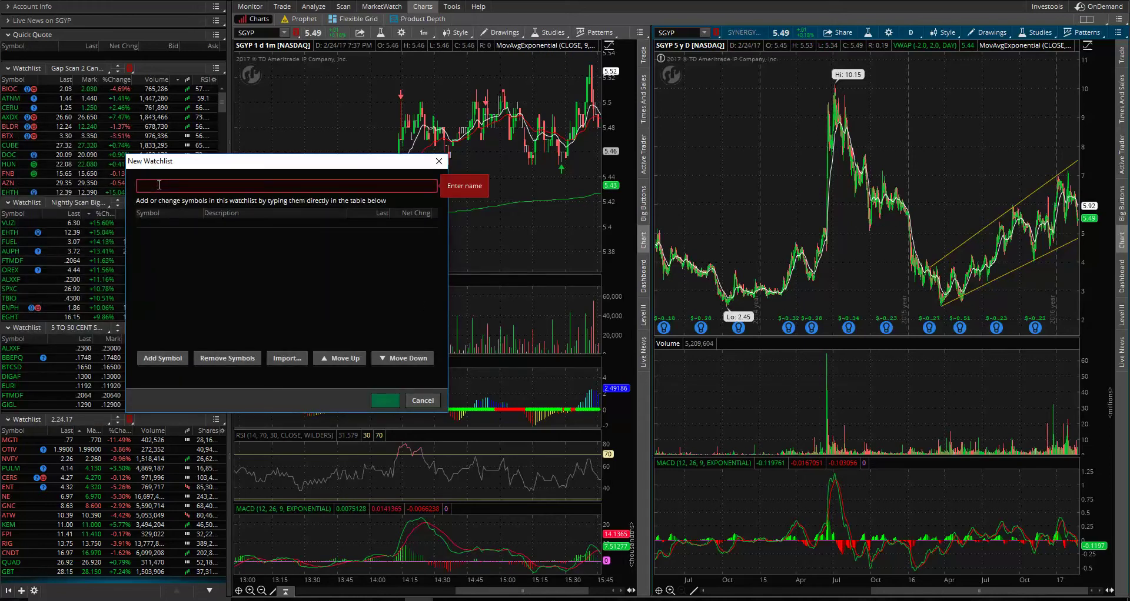
{"action": "type", "text": "2.27.17"}
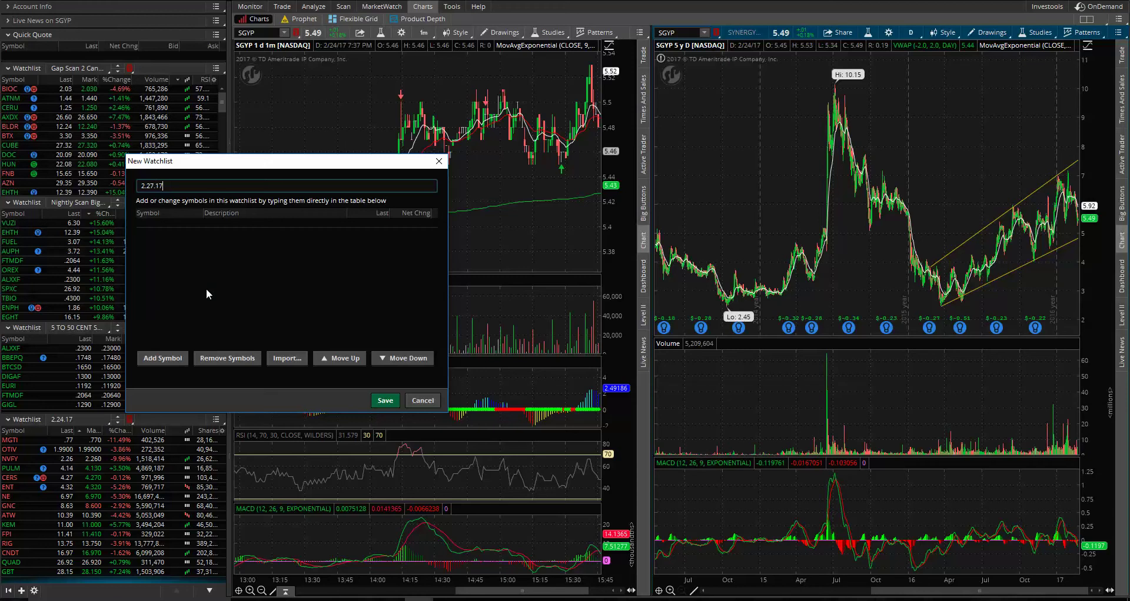
{"action": "left_click", "coordinate": [386, 402]}
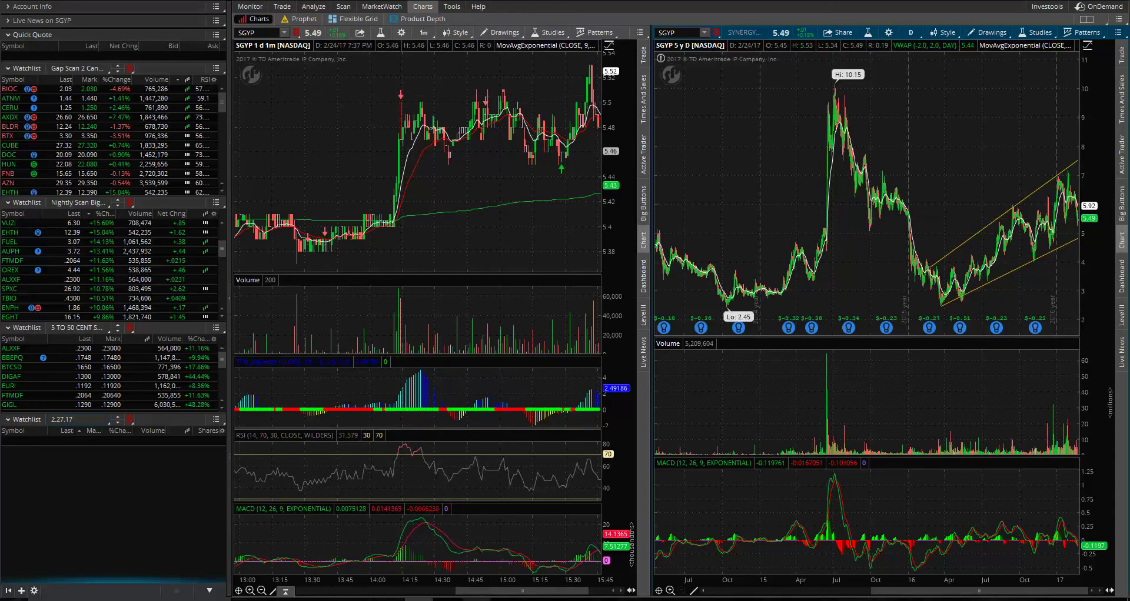
Switch to a web browser by searching the computer for "you tube" and open the YouTube website
{"action": "left_click", "coordinate": [476, 597]}
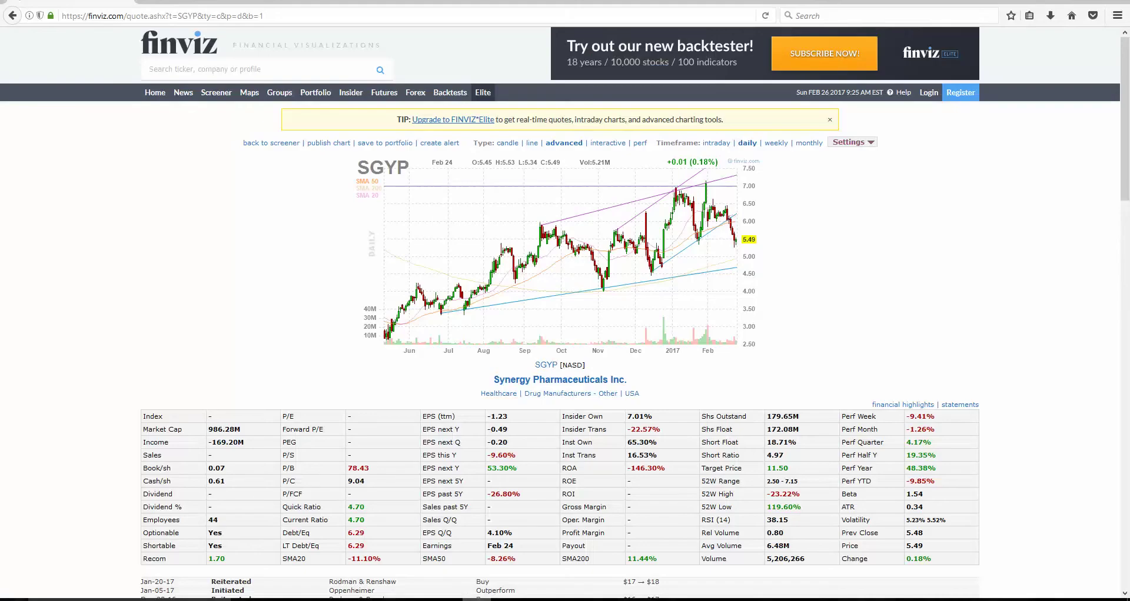
{"action": "left_click", "coordinate": [419, 599]}
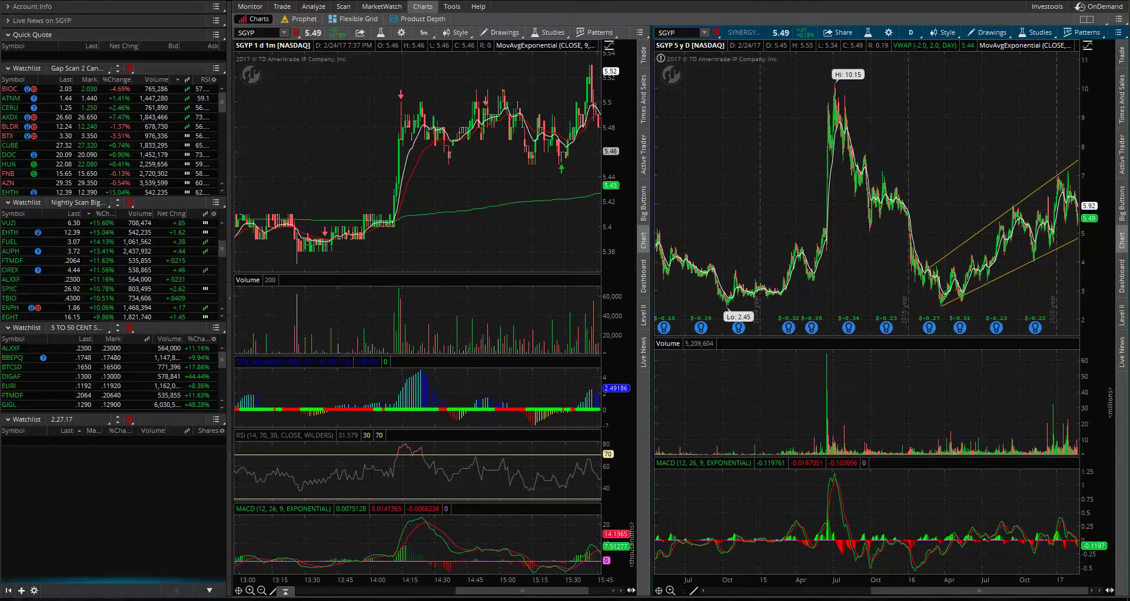
{"action": "key", "text": "super"}
{"action": "type", "text": "you tube"}
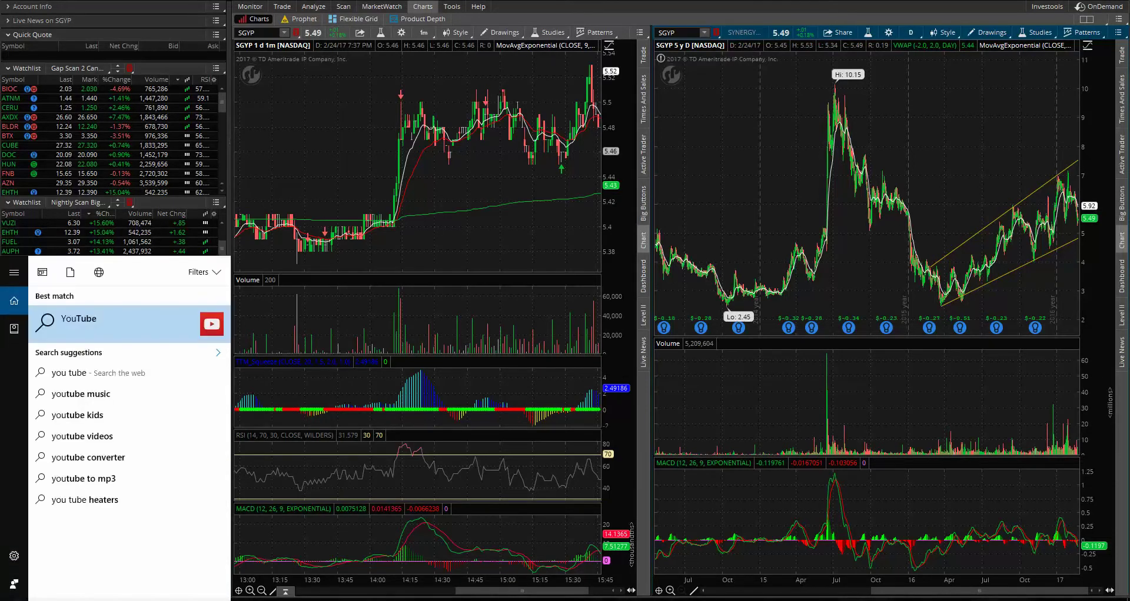
{"action": "key", "text": "Return"}
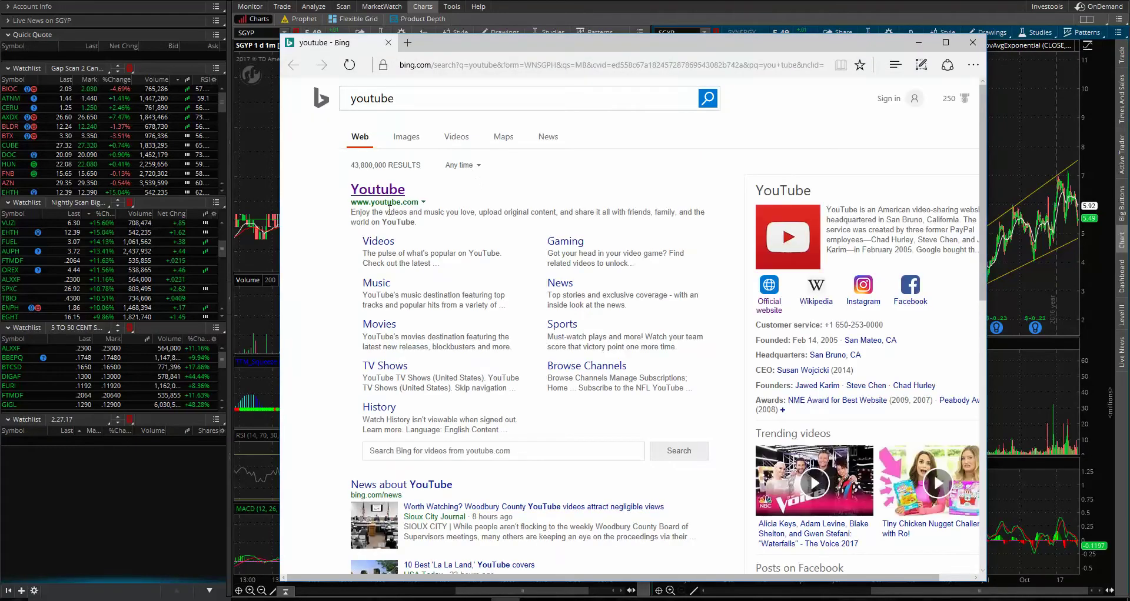
{"action": "left_click", "coordinate": [378, 189]}
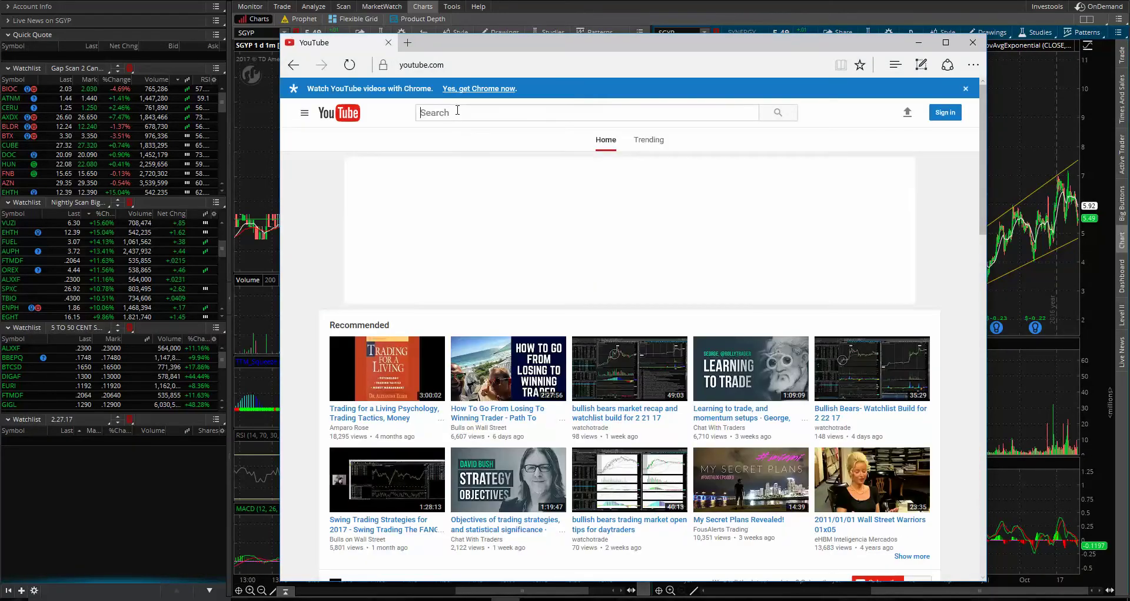
Open the recommended video "bullish bears market recap and watchlist build for 2 21 17" and pause it
{"action": "left_click", "coordinate": [457, 112]}
{"action": "type", "text": "bullios"}
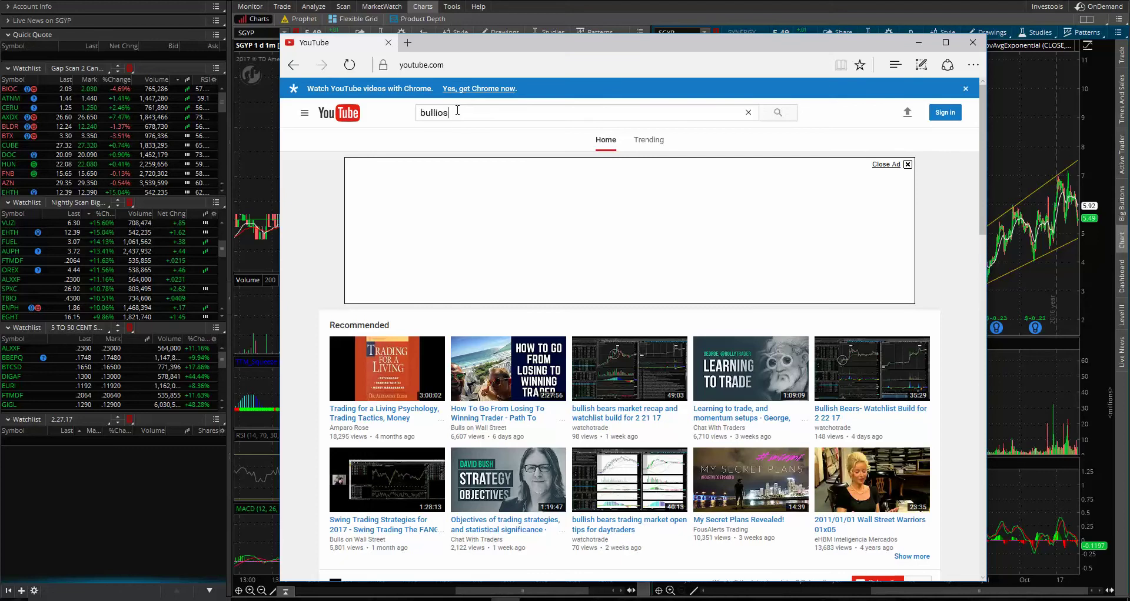
{"action": "left_click", "coordinate": [611, 414]}
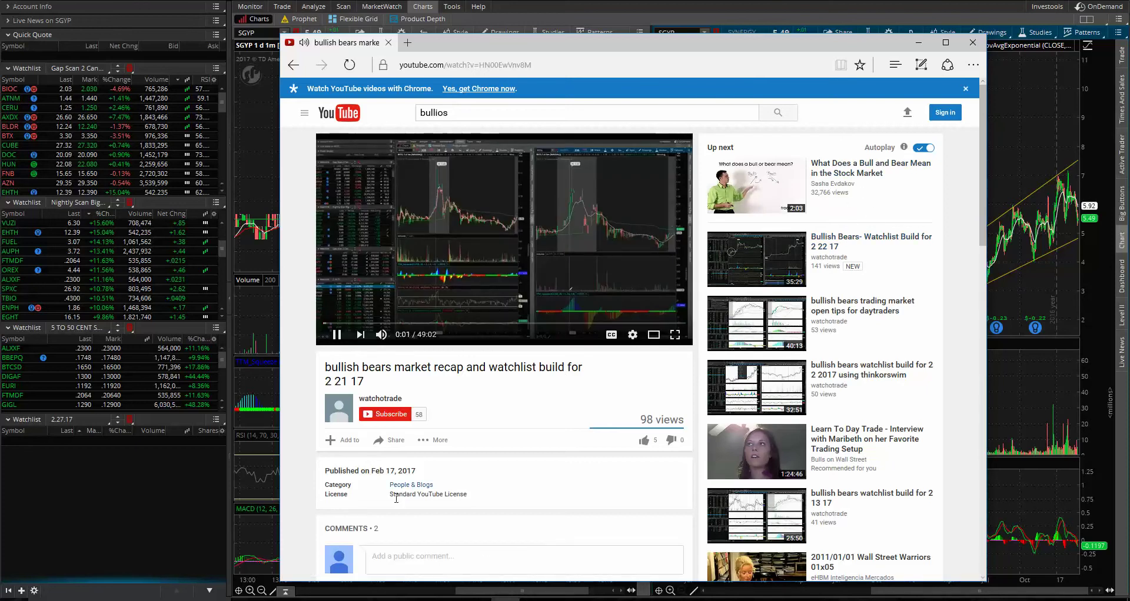
{"action": "left_click", "coordinate": [336, 335]}
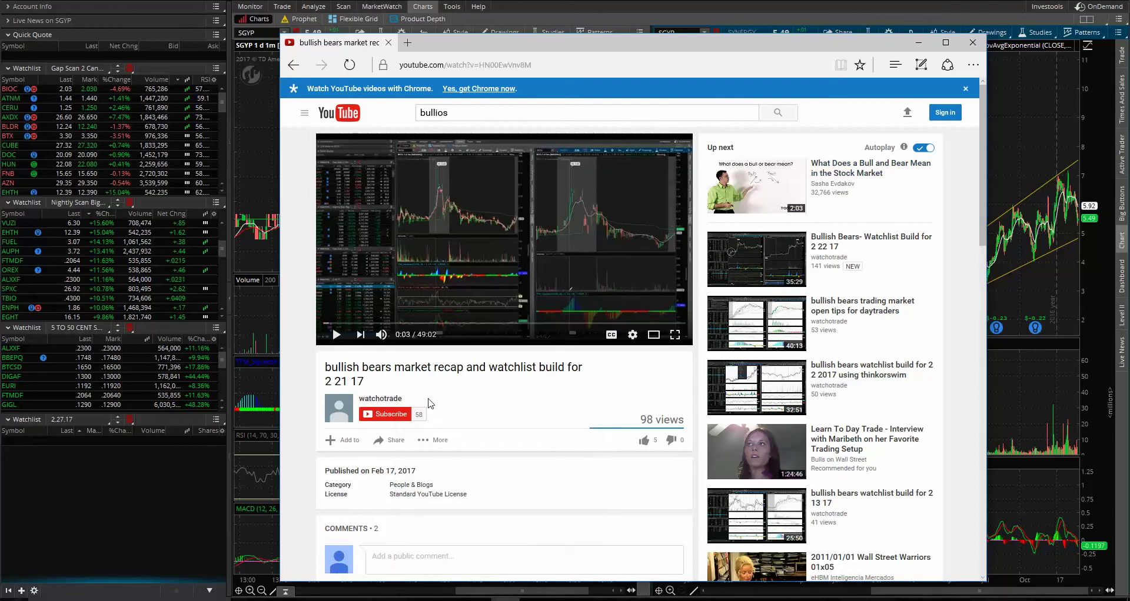
Open the suggested video "Bullish Bears- Watchlist Build for 2 22 17" and pause it
{"action": "mouse_move", "coordinate": [396, 399]}
{"action": "left_click", "coordinate": [836, 244]}
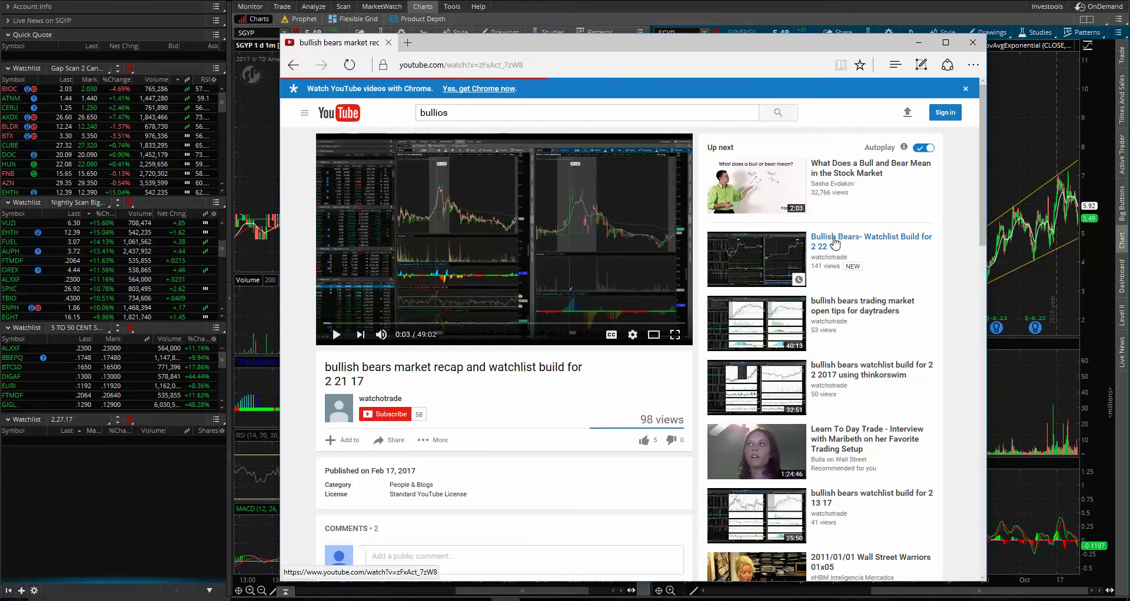
{"action": "left_click", "coordinate": [337, 334]}
Search YouTube for "bullishbears" and open the Stock Market Community channel
{"action": "left_click", "coordinate": [460, 114]}
{"action": "type", "text": "bullios"}
{"action": "key", "text": "BackSpace"}
{"action": "key", "text": "BackSpace"}
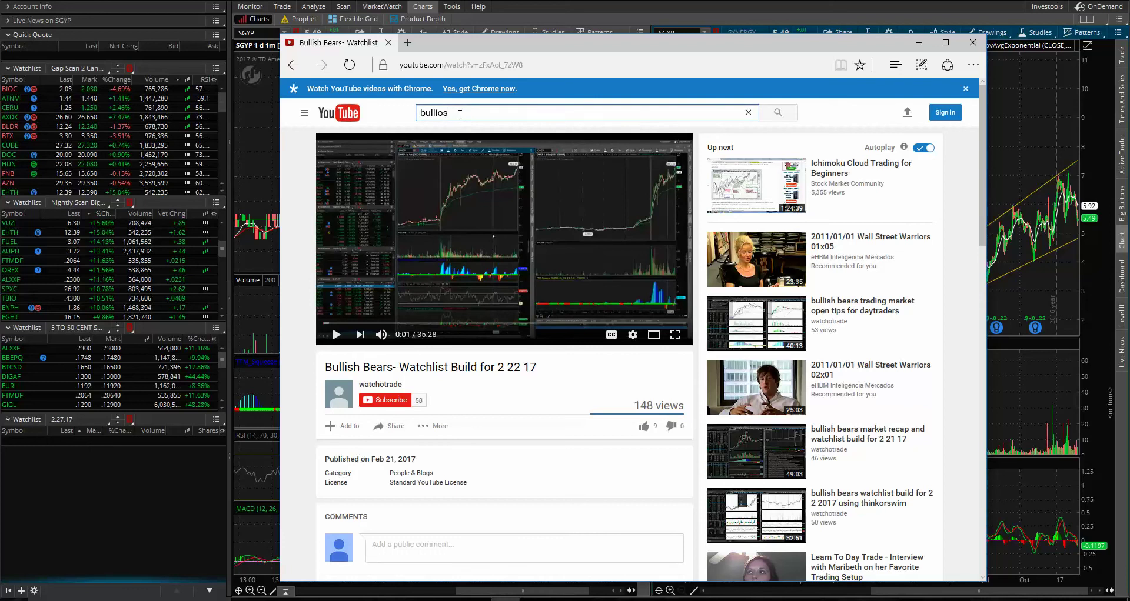
{"action": "type", "text": "shbears"}
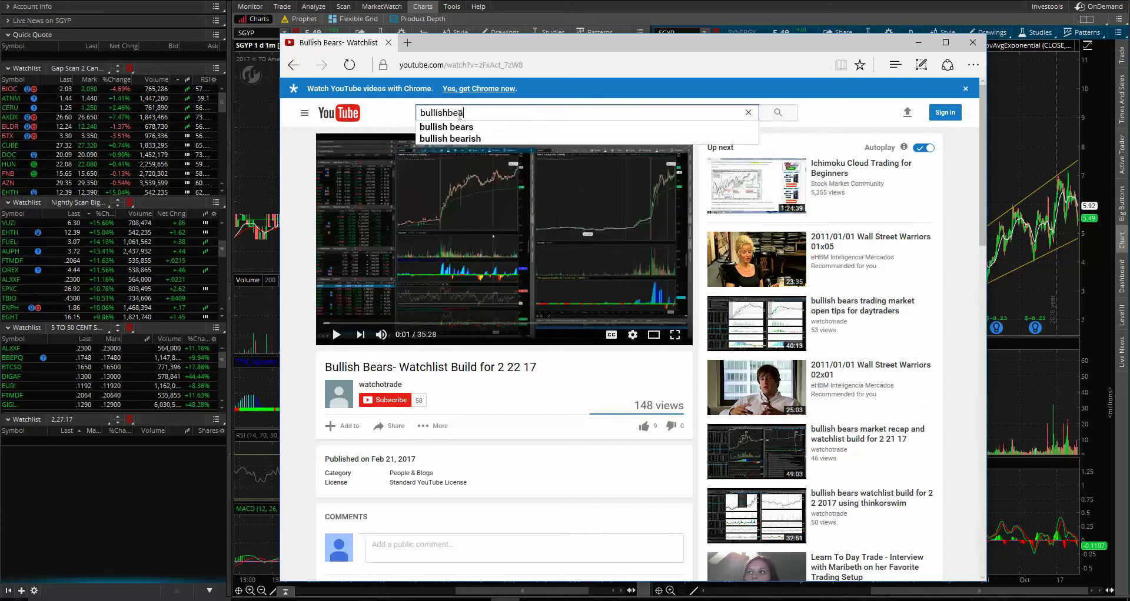
{"action": "key", "text": "Return"}
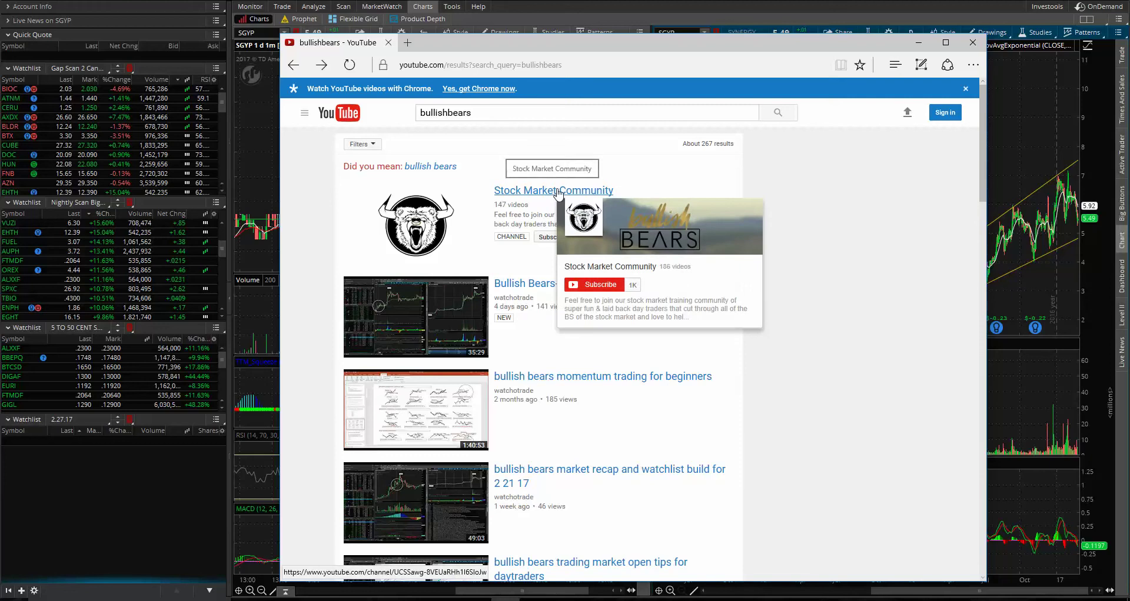
{"action": "left_click", "coordinate": [549, 190]}
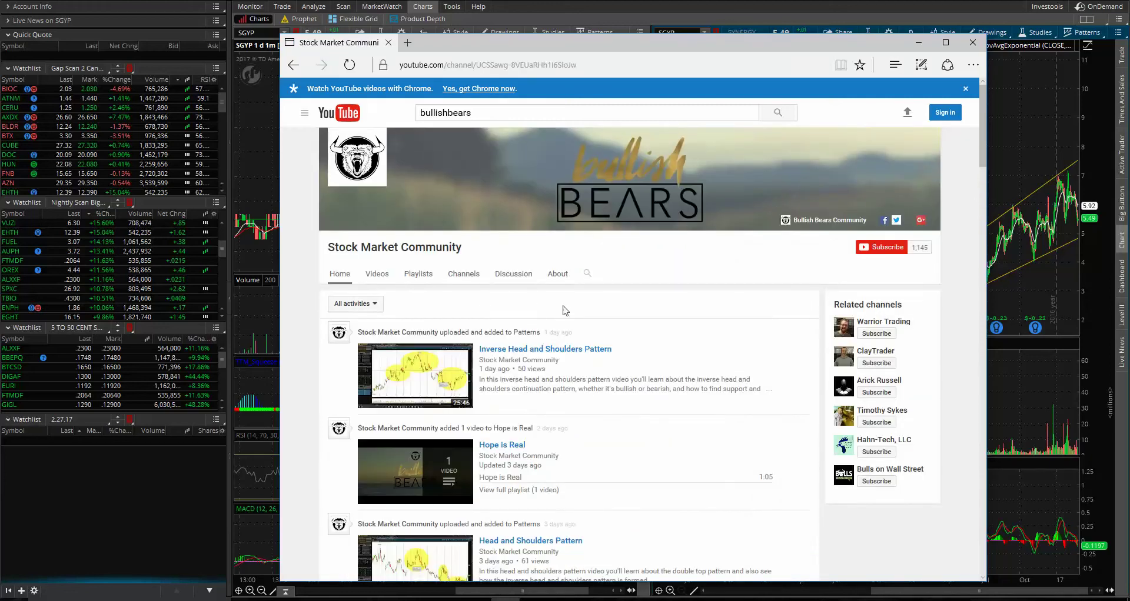
Show the channel's created playlists as a list and open the momentum trading playlist
{"action": "left_click", "coordinate": [417, 275]}
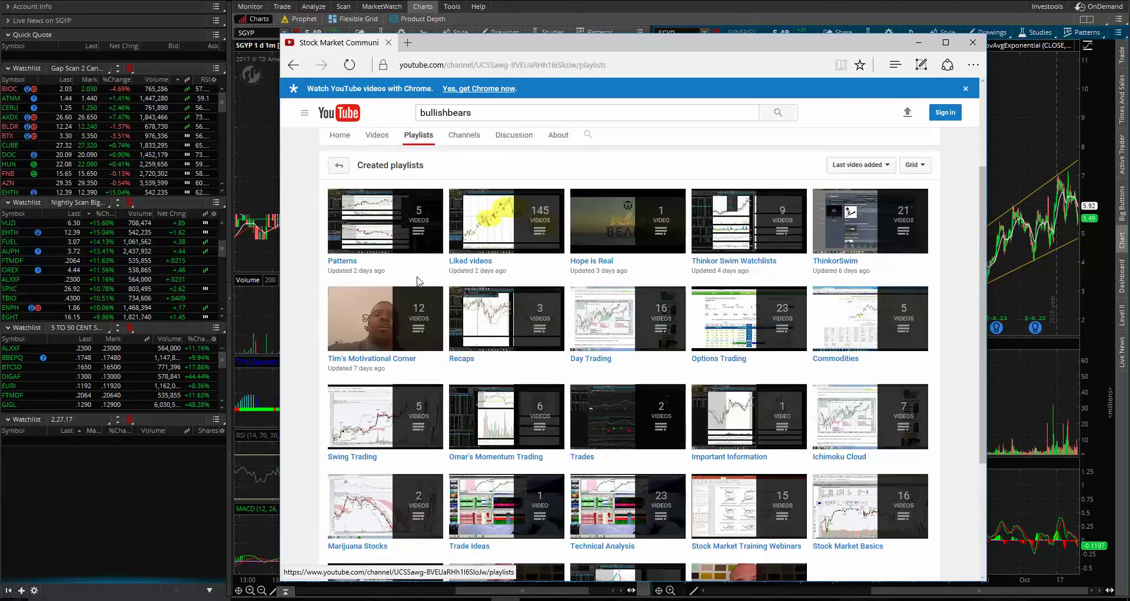
{"action": "left_click", "coordinate": [912, 165]}
{"action": "left_click", "coordinate": [918, 186]}
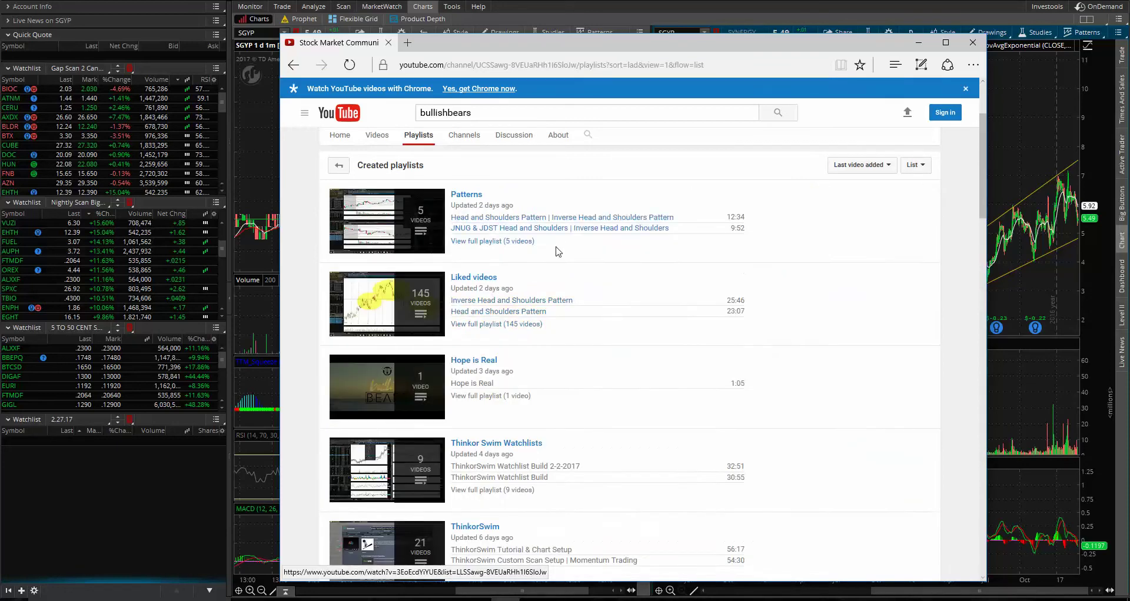
{"action": "scroll", "coordinate": [533, 275], "scroll_direction": "down", "scroll_amount": 2}
{"action": "scroll", "coordinate": [532, 275], "scroll_direction": "down", "scroll_amount": 6}
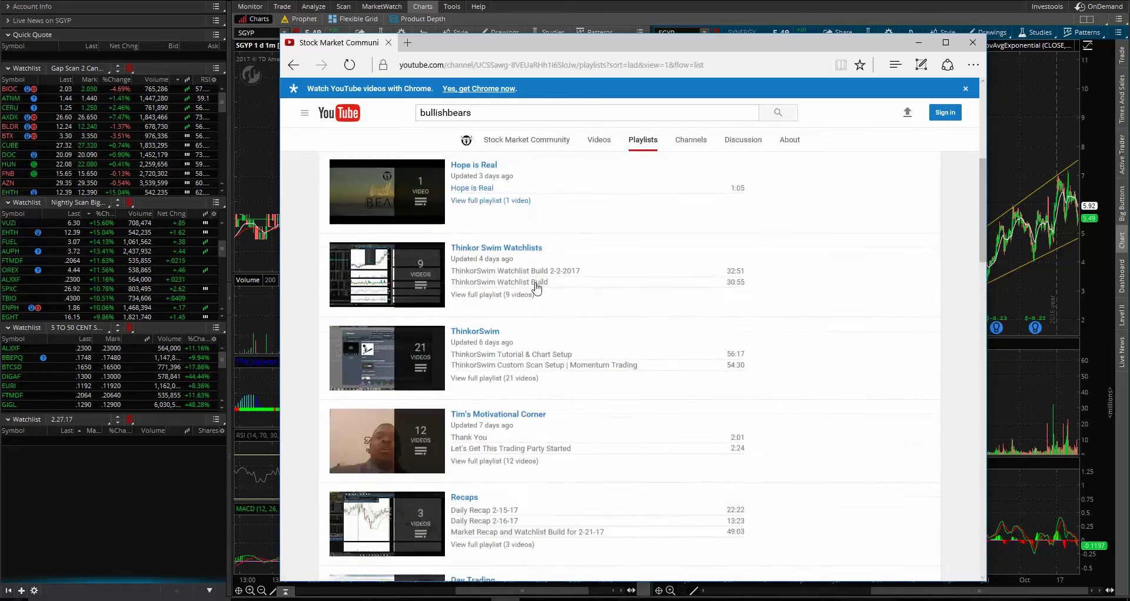
{"action": "scroll", "coordinate": [535, 291], "scroll_direction": "down", "scroll_amount": 8}
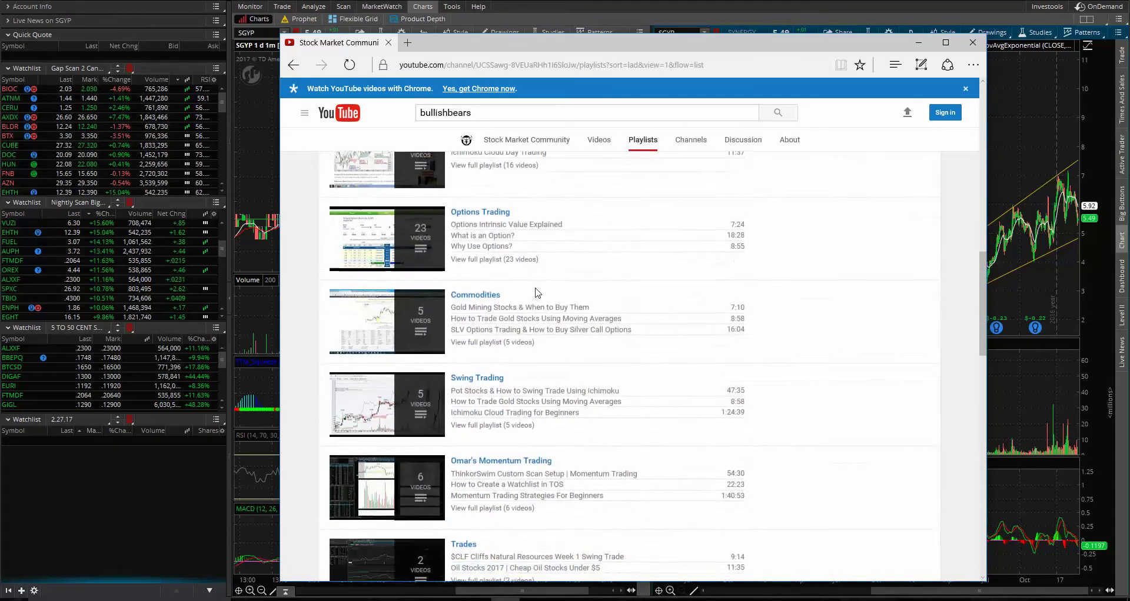
{"action": "left_click", "coordinate": [504, 237]}
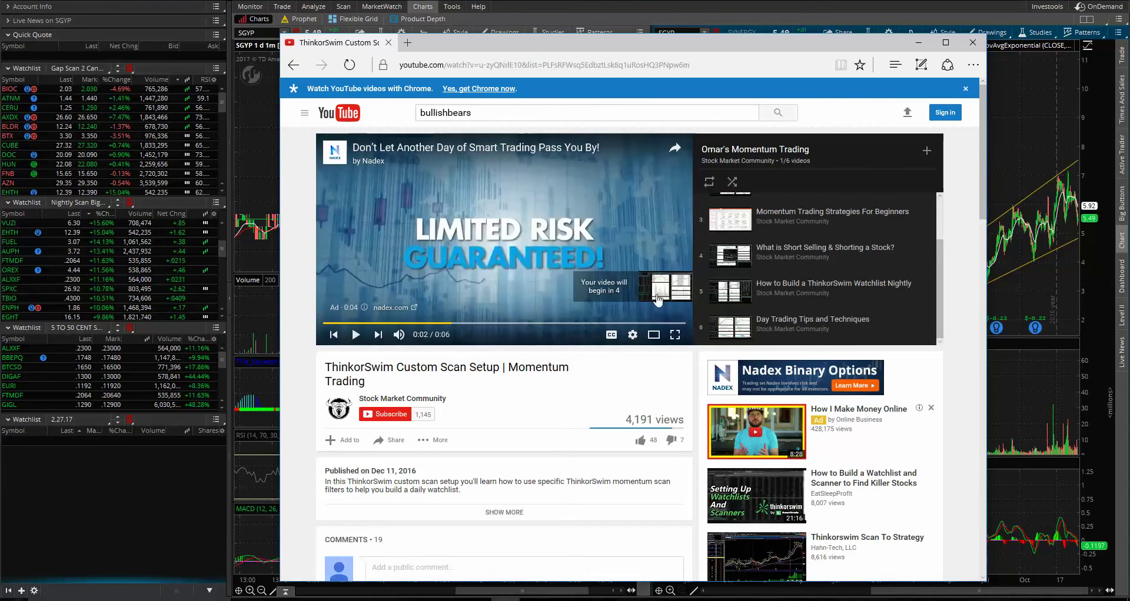
Look through the videos in the momentum trading playlist, then return to the thinkorswim window
{"action": "scroll", "coordinate": [792, 230], "scroll_direction": "up", "scroll_amount": 1}
{"action": "scroll", "coordinate": [791, 231], "scroll_direction": "down", "scroll_amount": 1}
{"action": "left_click", "coordinate": [789, 229]}
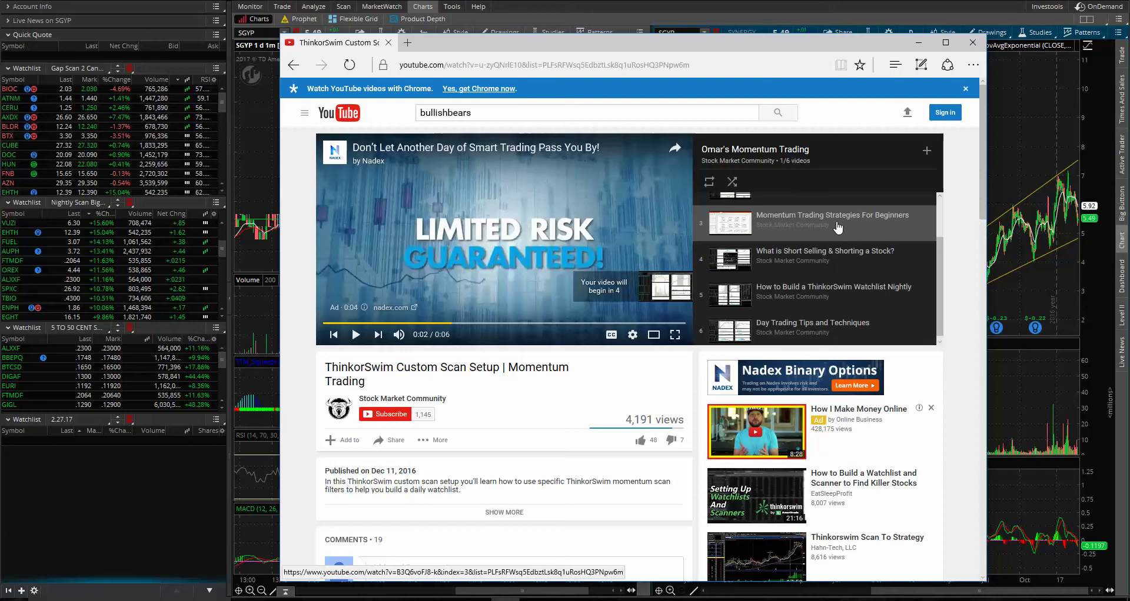
{"action": "scroll", "coordinate": [834, 226], "scroll_direction": "up", "scroll_amount": 2}
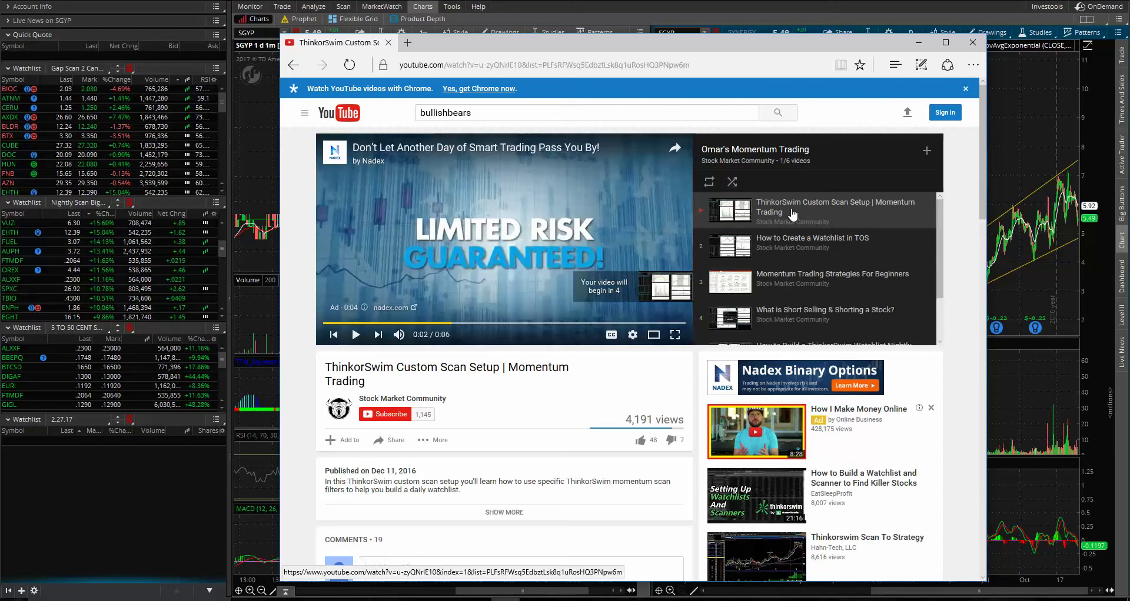
{"action": "left_click", "coordinate": [794, 248]}
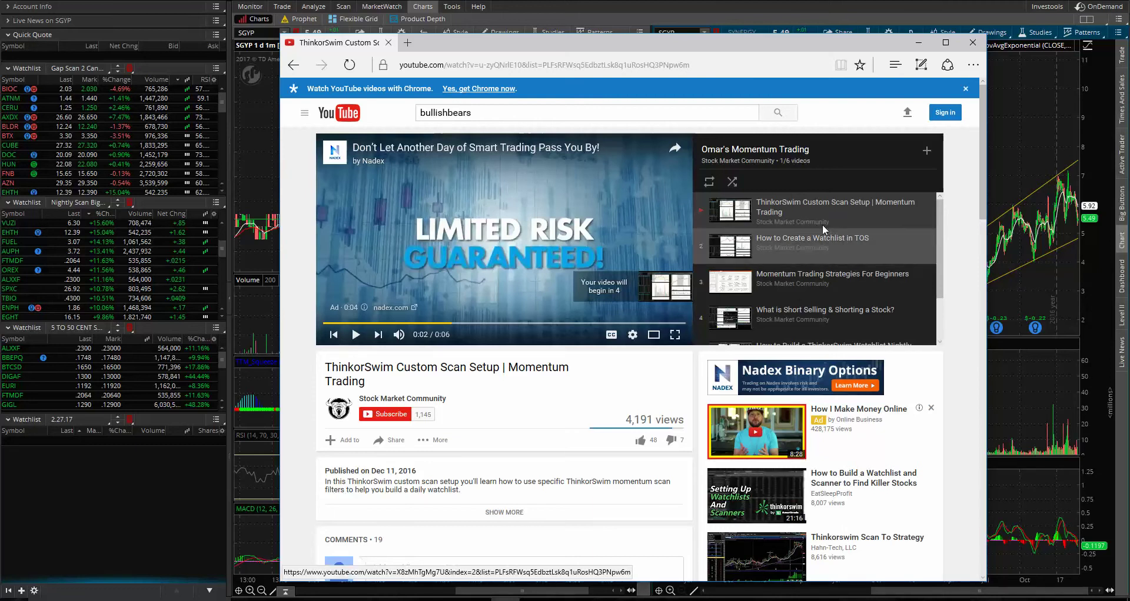
{"action": "scroll", "coordinate": [806, 259], "scroll_direction": "down", "scroll_amount": 1}
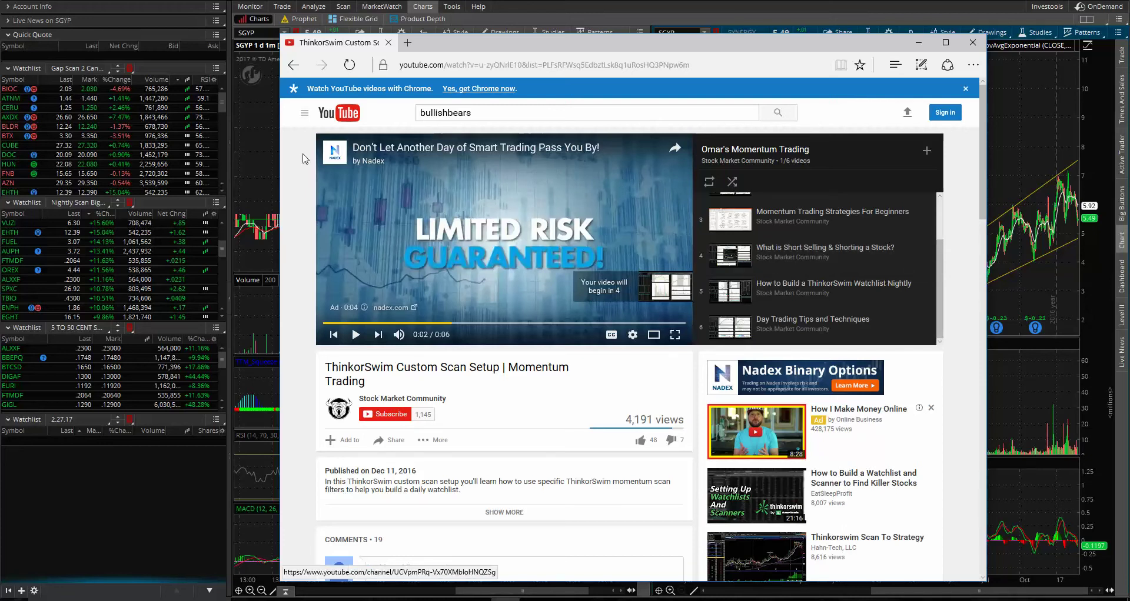
{"action": "left_click", "coordinate": [919, 43]}
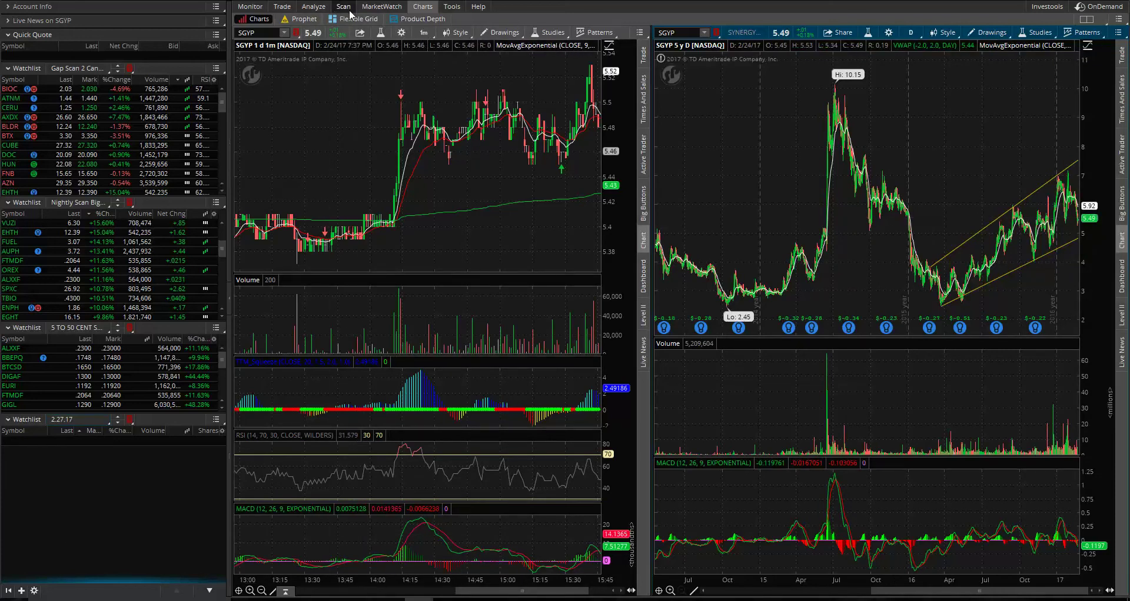
Load the personal scan query Nightly Scan Big Movers in Stock Hacker and run the scan
{"action": "mouse_move", "coordinate": [306, 13]}
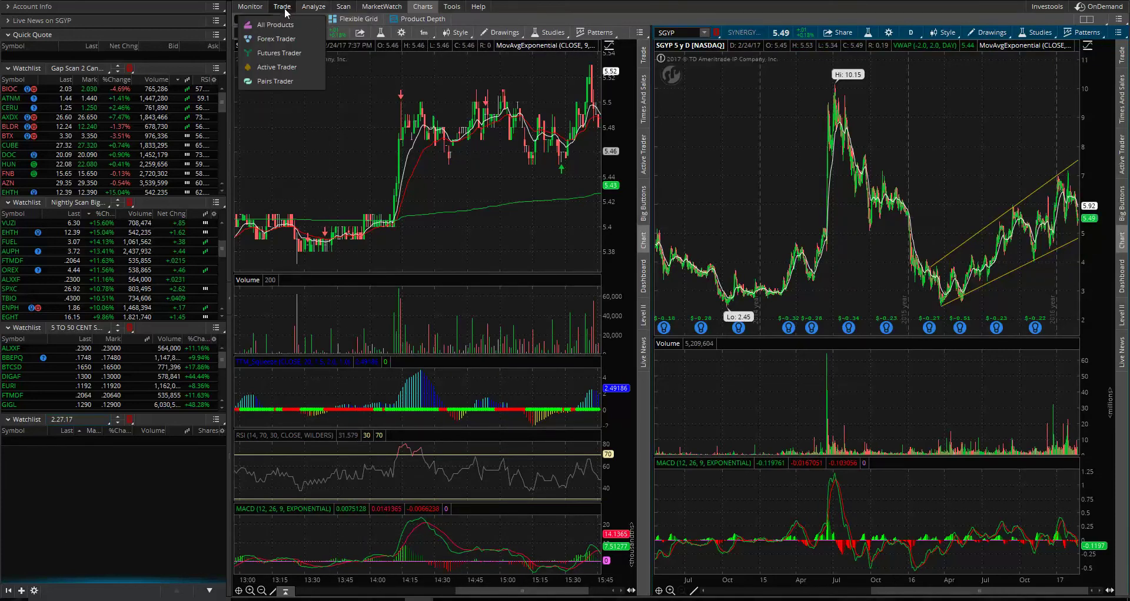
{"action": "left_click", "coordinate": [342, 9]}
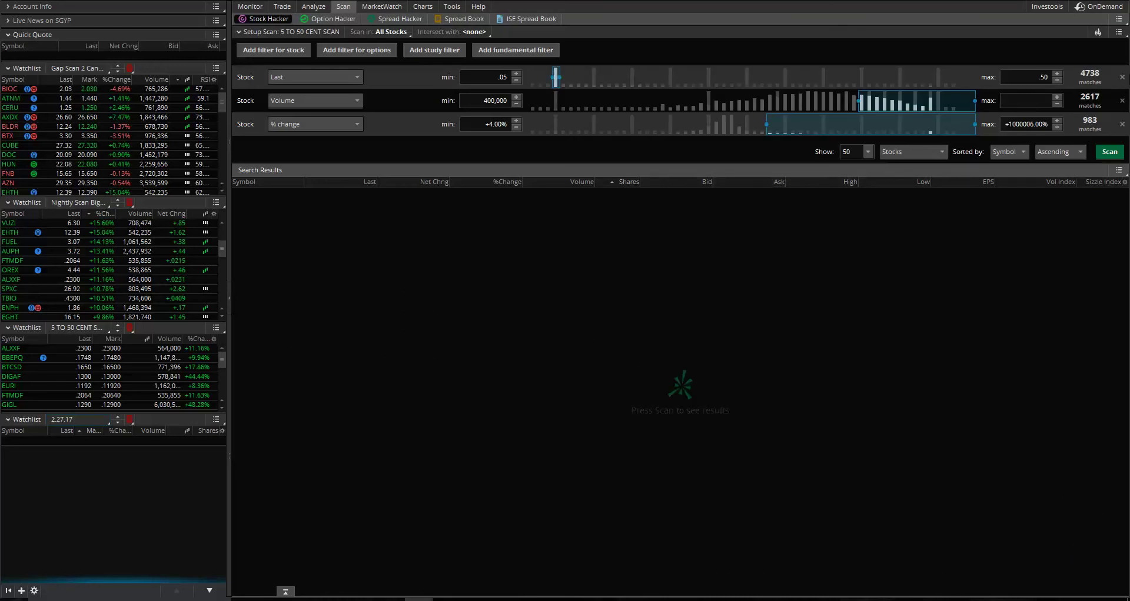
{"action": "left_click", "coordinate": [1118, 32]}
{"action": "mouse_move", "coordinate": [1102, 61]}
{"action": "mouse_move", "coordinate": [946, 65]}
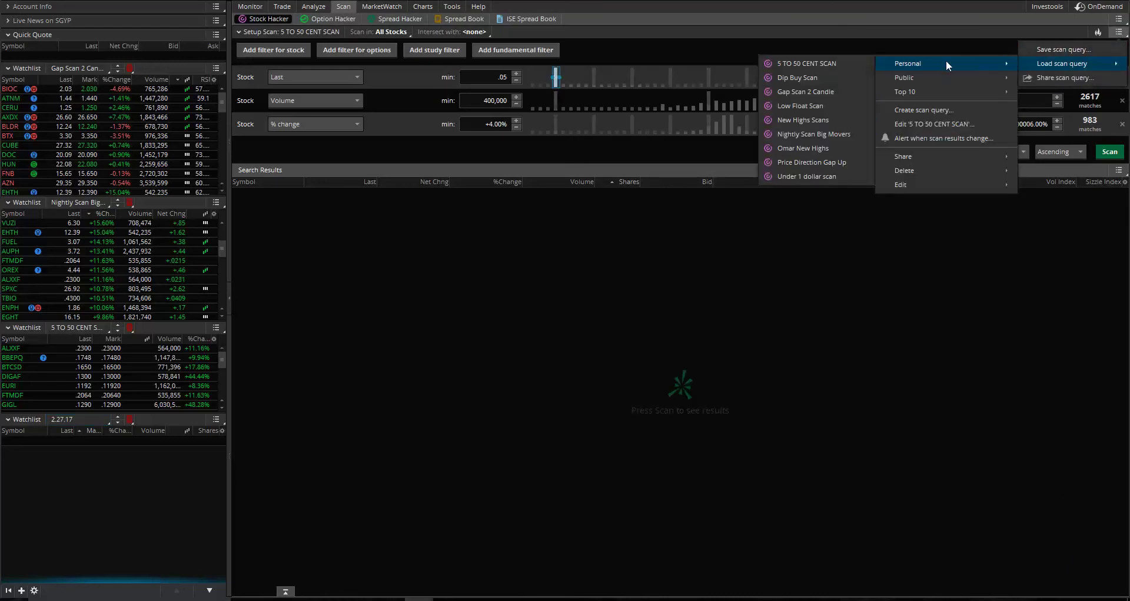
{"action": "left_click", "coordinate": [800, 135]}
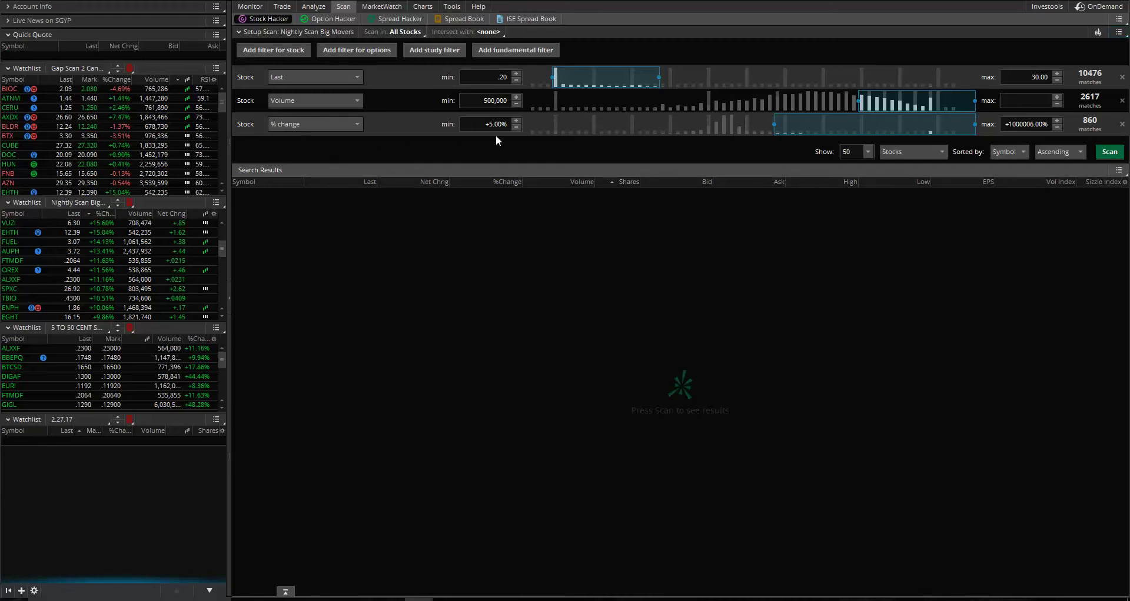
{"action": "left_click", "coordinate": [1109, 151]}
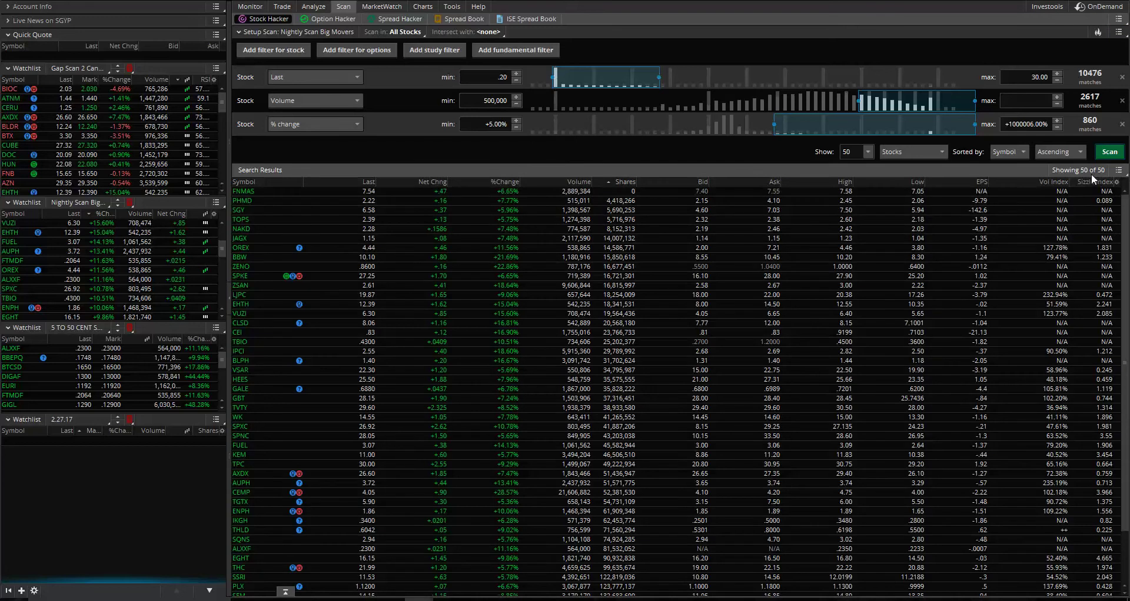
{"action": "left_click", "coordinate": [1091, 174]}
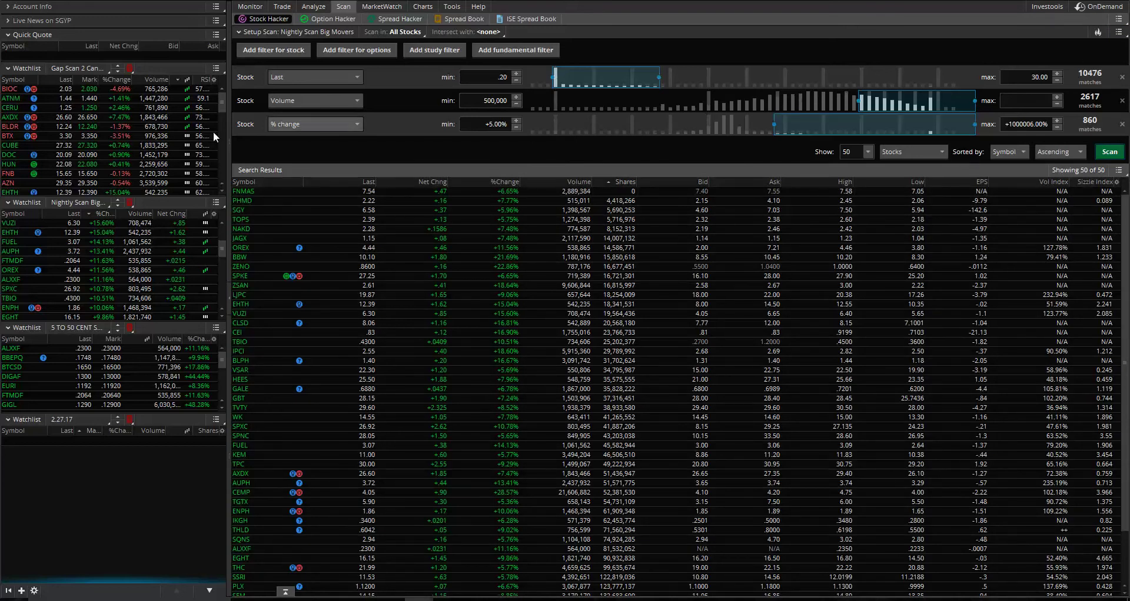
{"action": "left_click", "coordinate": [83, 203]}
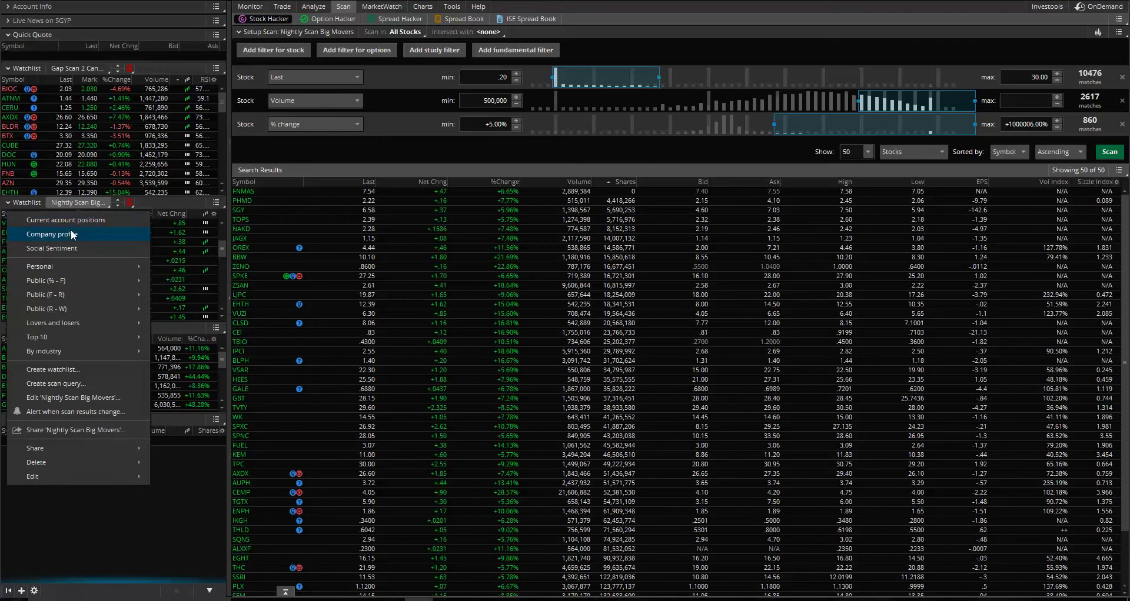
{"action": "mouse_move", "coordinate": [67, 268]}
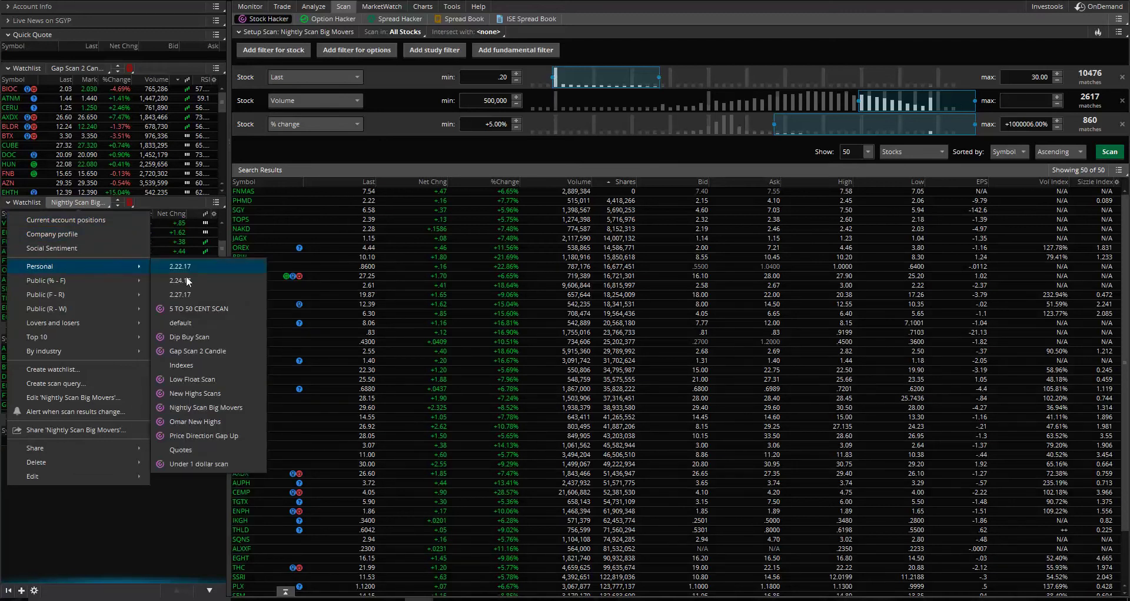
{"action": "left_click", "coordinate": [361, 202]}
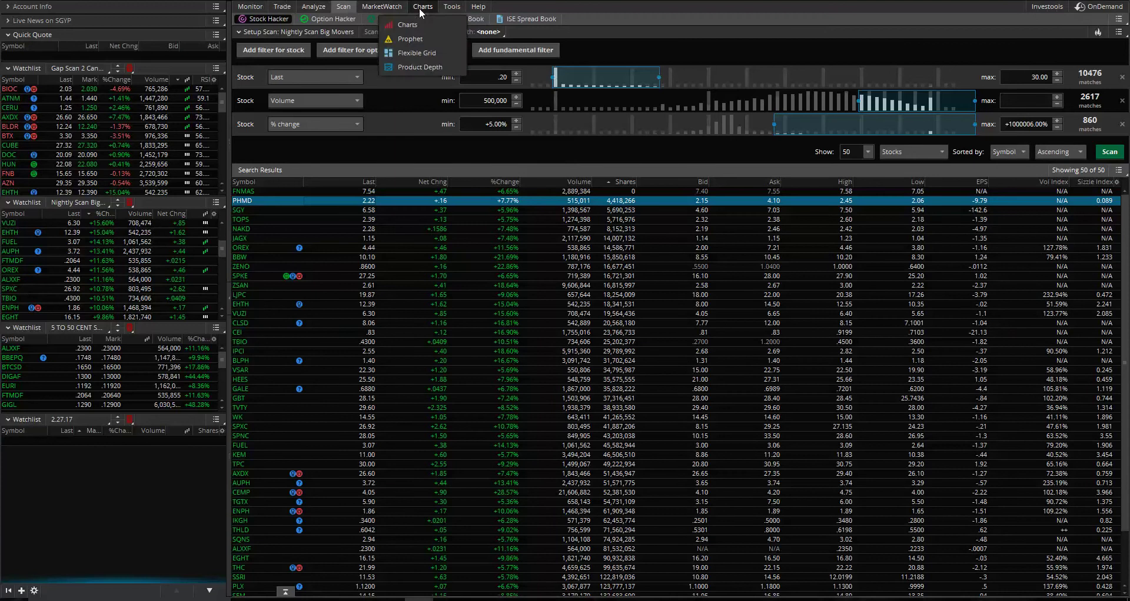
Show the charts and set the second SGYP chart to the 5-day, 5-minute time frame
{"action": "left_click", "coordinate": [422, 15]}
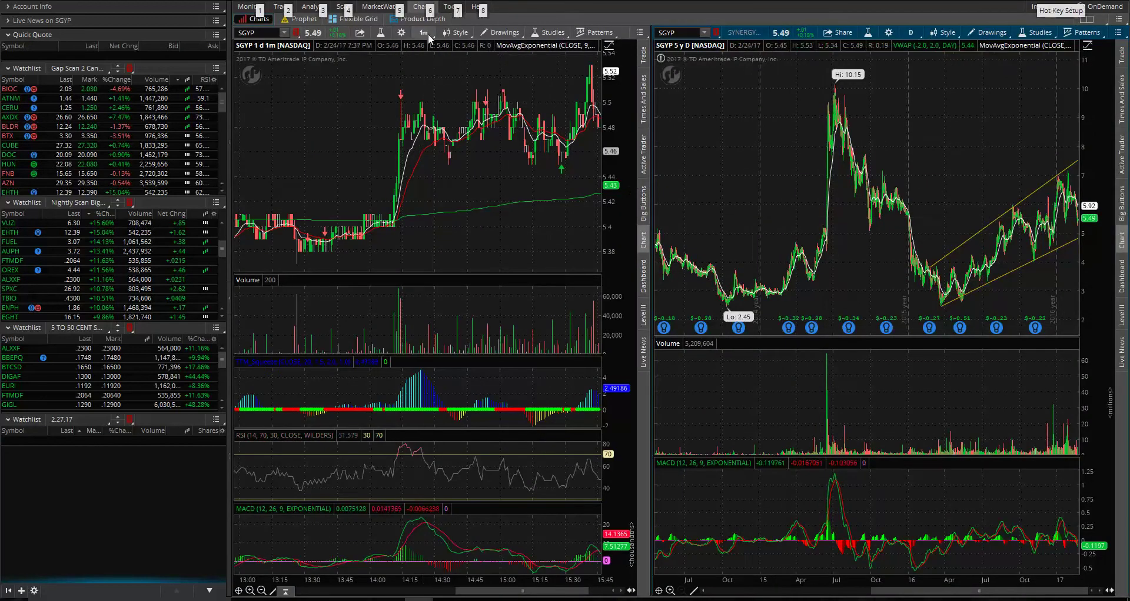
{"action": "left_click", "coordinate": [911, 33]}
{"action": "left_click", "coordinate": [905, 89]}
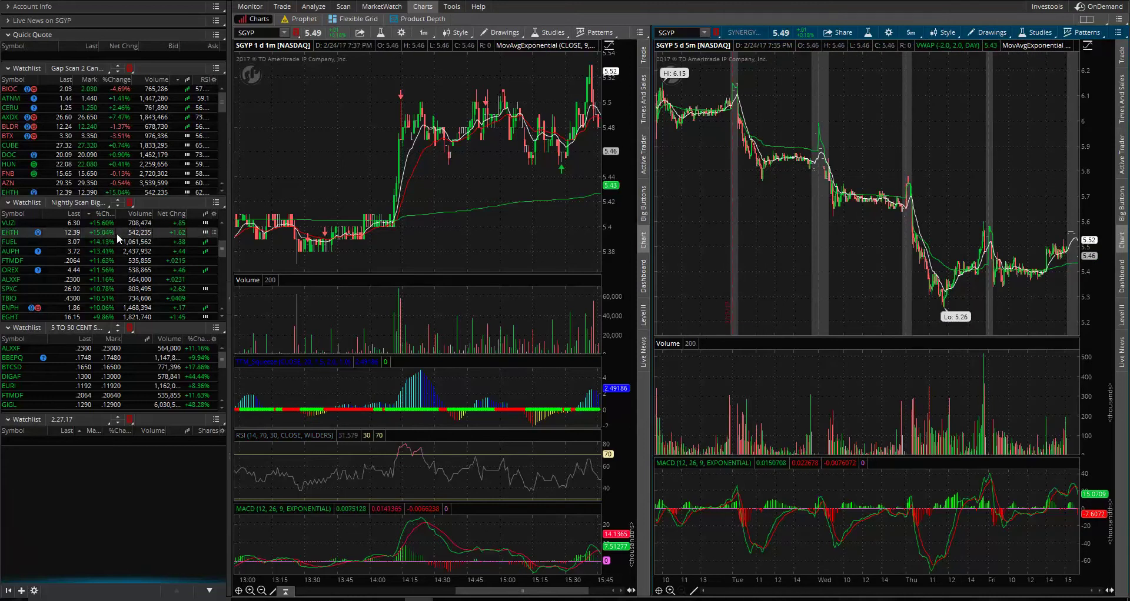
Sort the Nightly Scan Big Movers watchlist by percent change, with the biggest gainers first
{"action": "scroll", "coordinate": [111, 227], "scroll_direction": "up", "scroll_amount": 2}
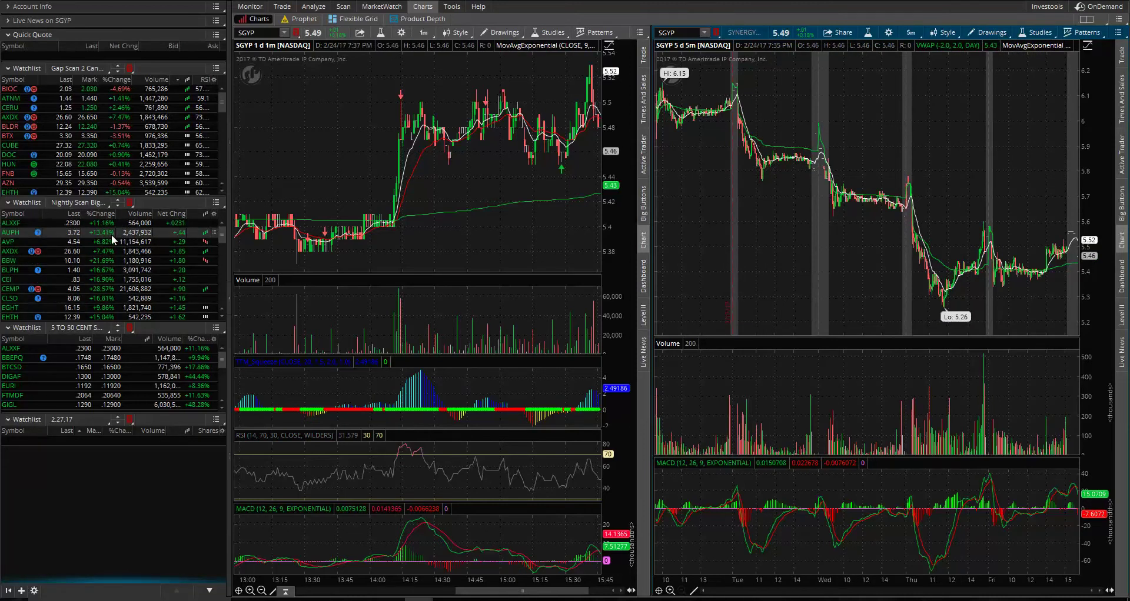
{"action": "scroll", "coordinate": [111, 234], "scroll_direction": "up", "scroll_amount": 1}
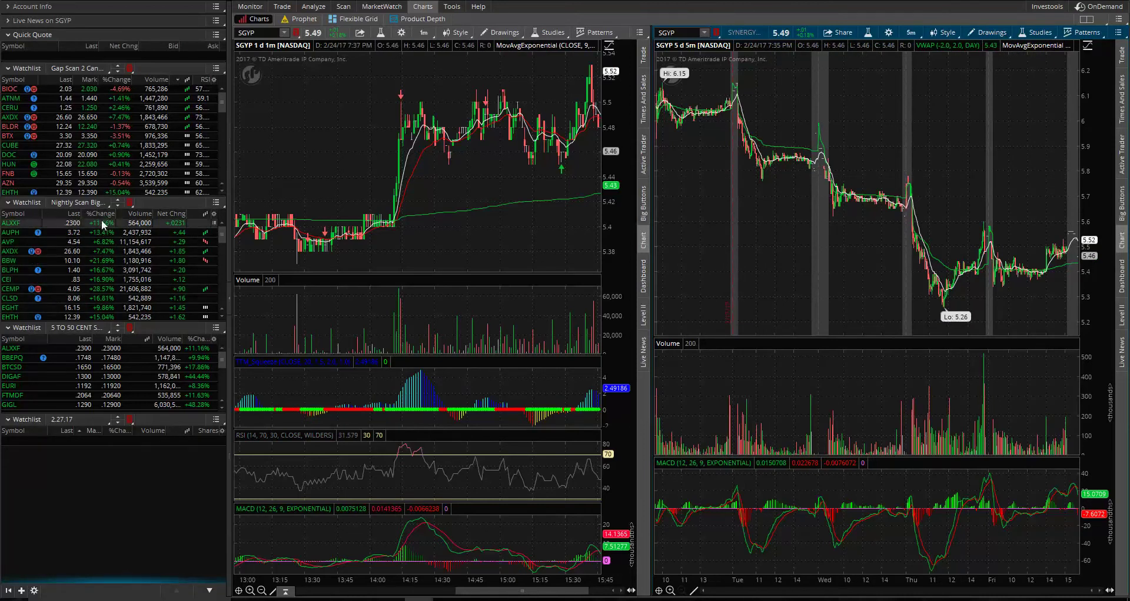
{"action": "left_click", "coordinate": [88, 214]}
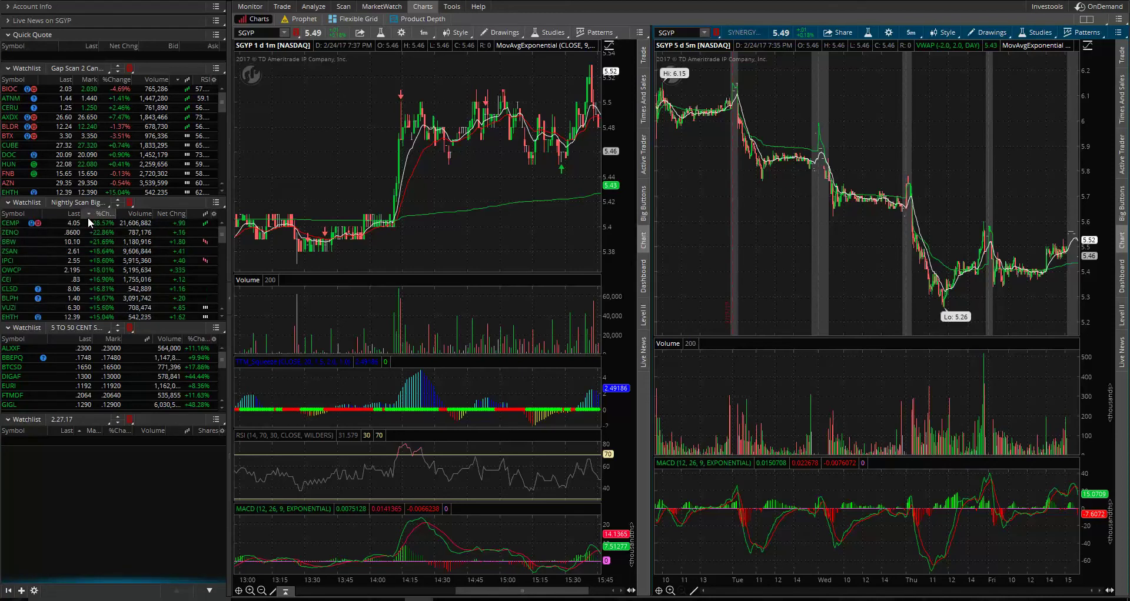
Load CEMP from the Nightly Scan watchlist and examine its price action and volume on the 1-minute and 5-minute charts
{"action": "left_click", "coordinate": [12, 231]}
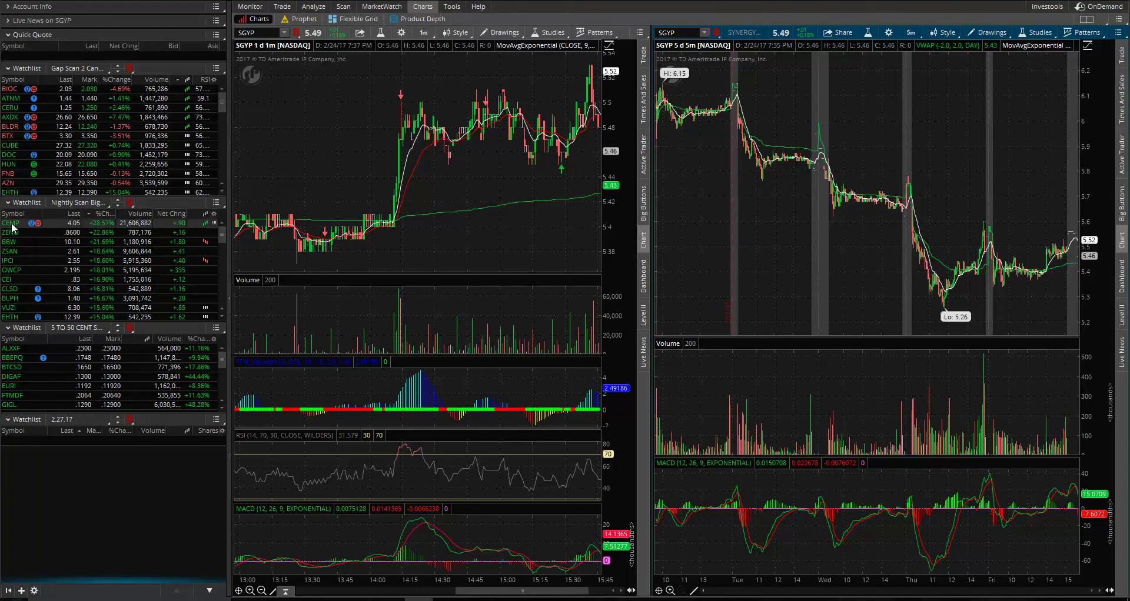
{"action": "left_click", "coordinate": [11, 224]}
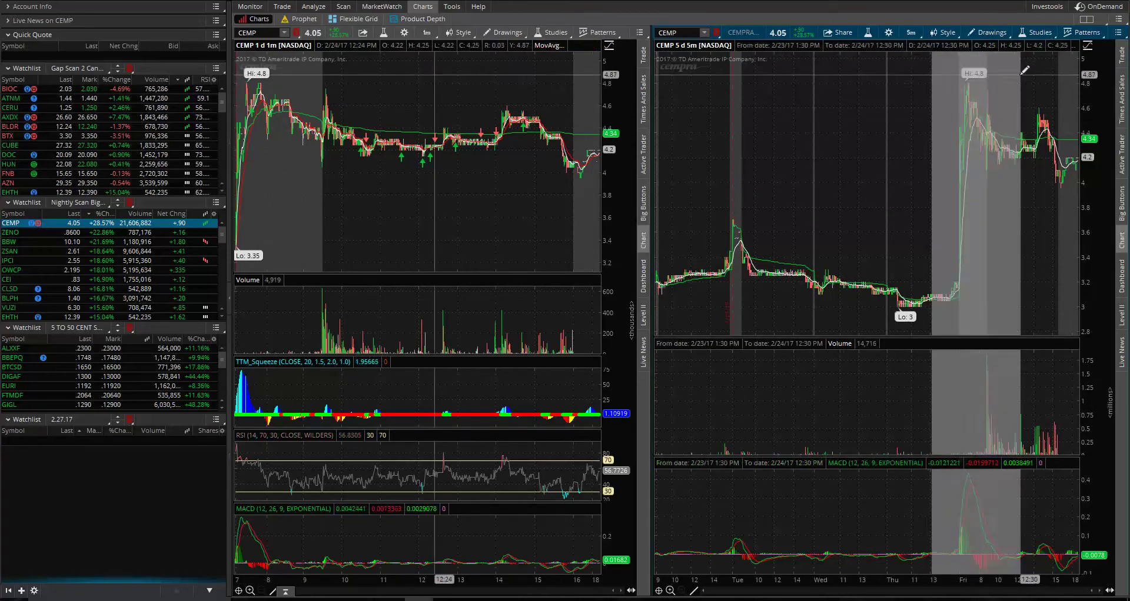
{"action": "scroll", "coordinate": [965, 89], "scroll_direction": "up", "scroll_amount": 3}
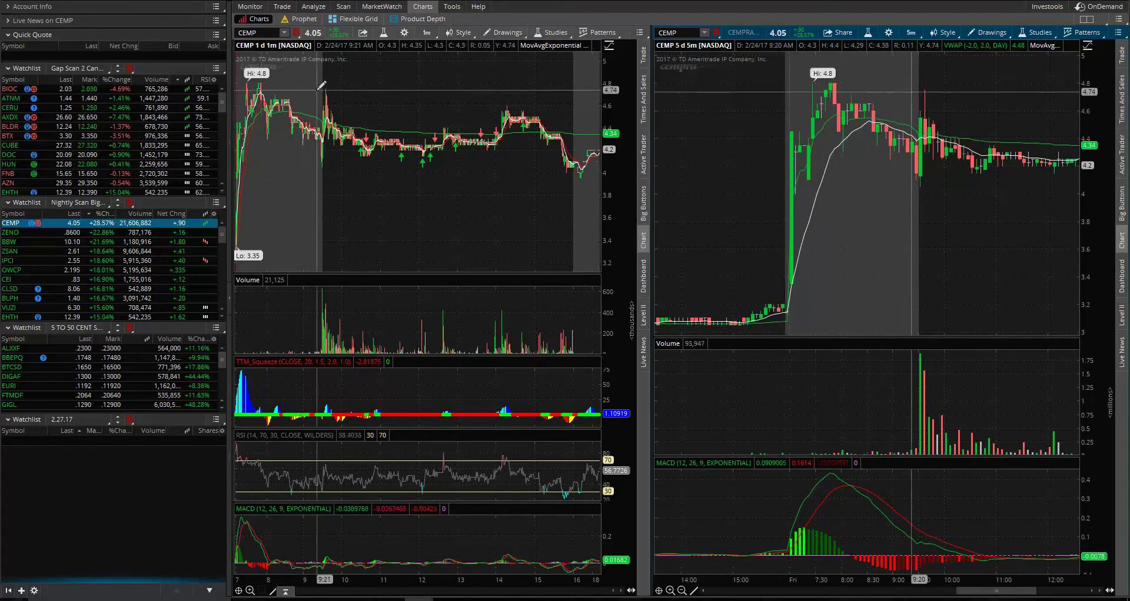
{"action": "scroll", "coordinate": [343, 118], "scroll_direction": "up", "scroll_amount": 5}
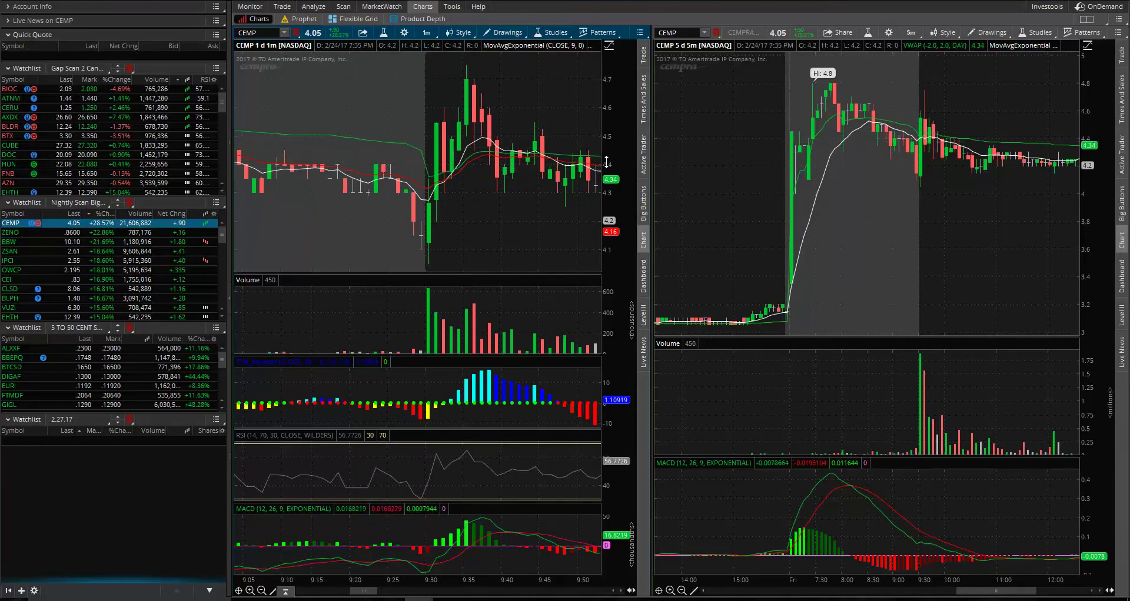
{"action": "left_click", "coordinate": [262, 591]}
{"action": "left_click", "coordinate": [262, 591]}
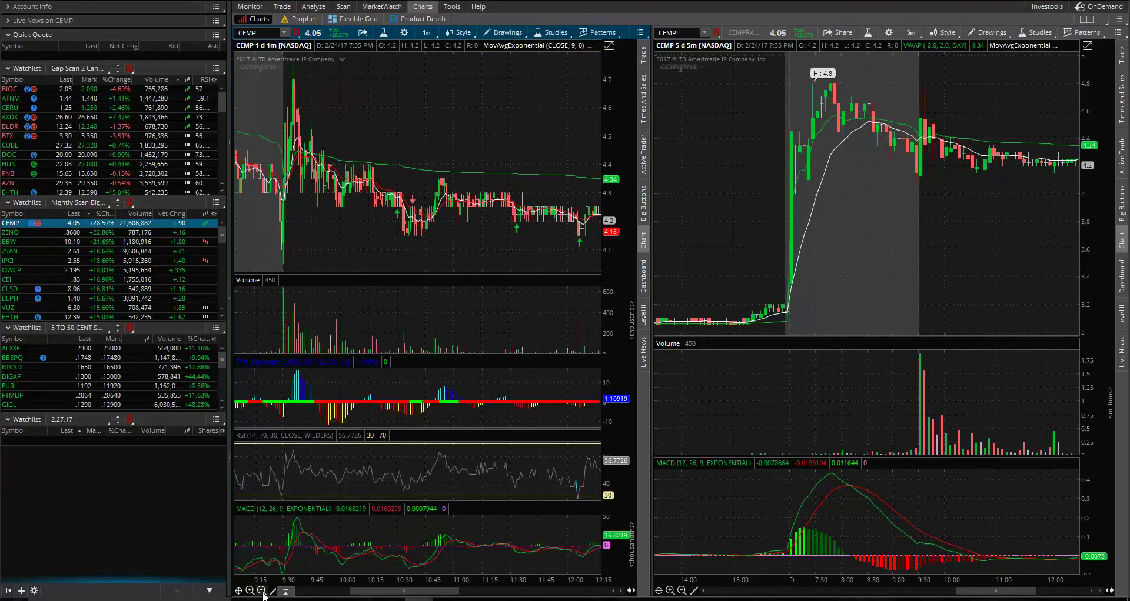
{"action": "left_click", "coordinate": [262, 591]}
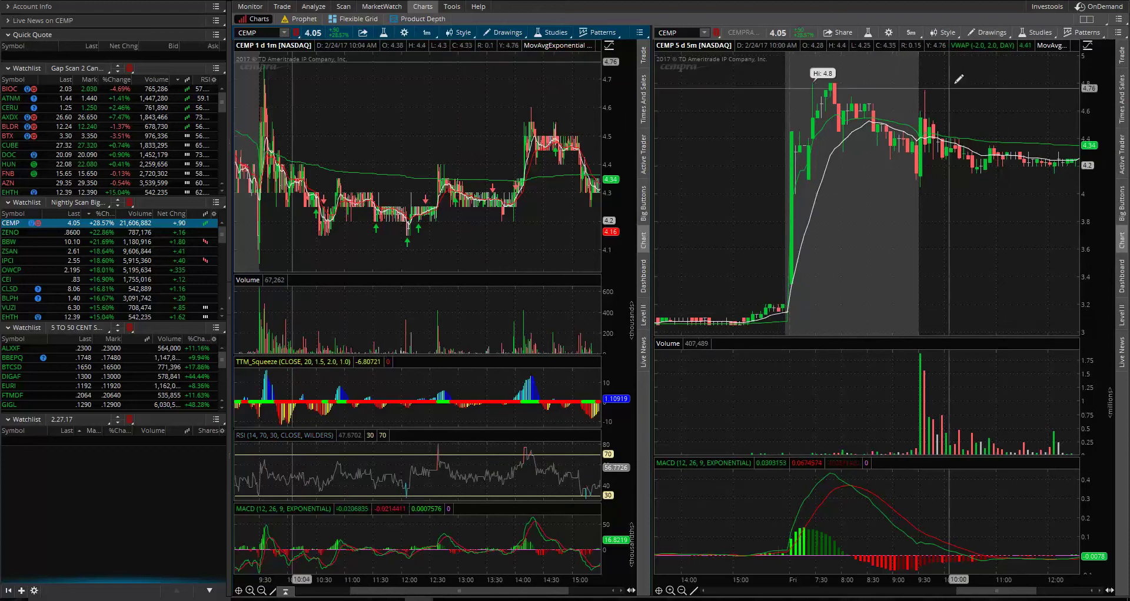
{"action": "left_click", "coordinate": [916, 33]}
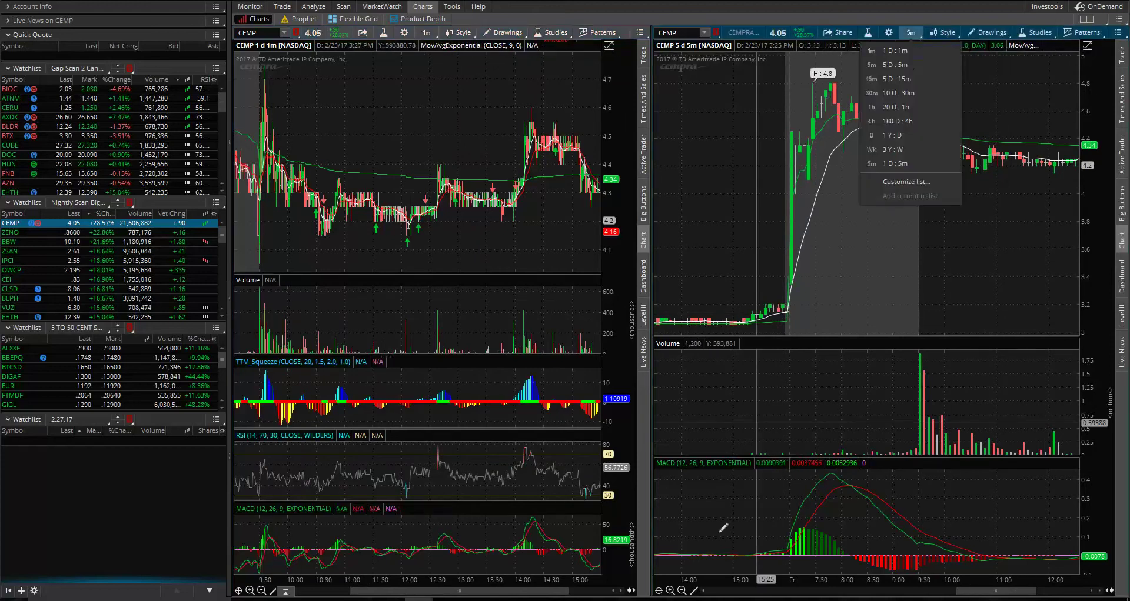
{"action": "left_click", "coordinate": [682, 591]}
{"action": "left_click", "coordinate": [682, 590]}
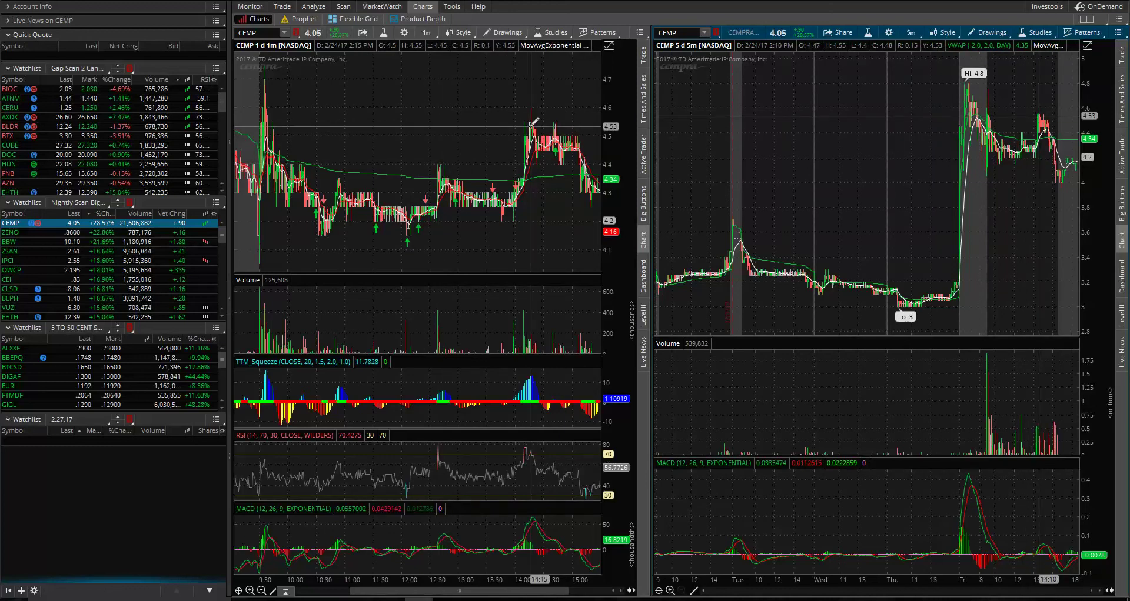
Load ZENO from the Nightly Scan watchlist and examine its morning price spike on the 1-minute chart
{"action": "left_click", "coordinate": [10, 233]}
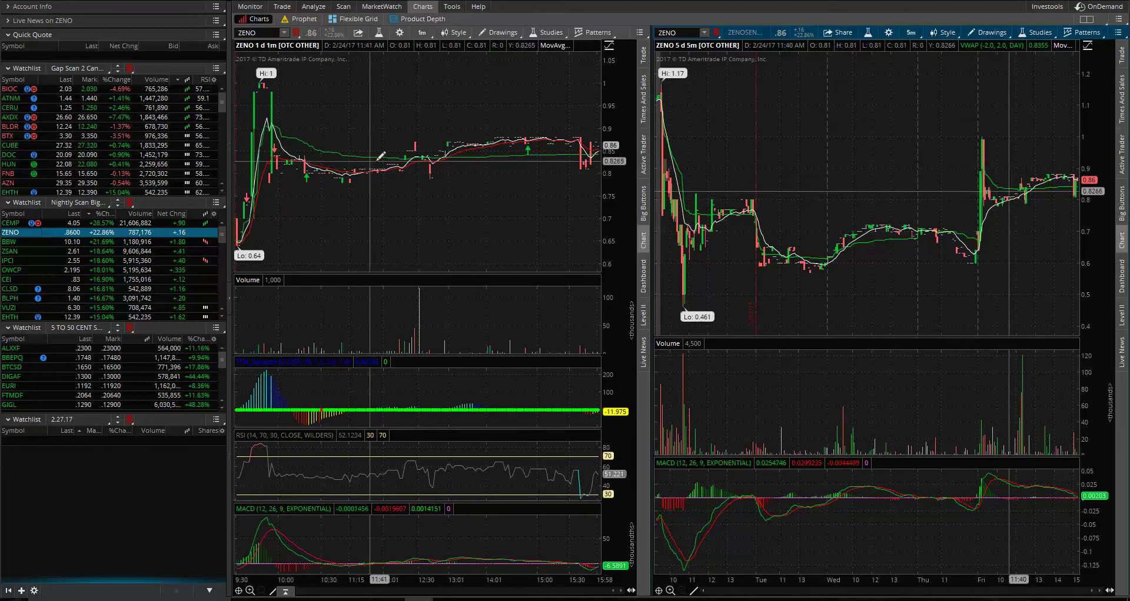
{"action": "scroll", "coordinate": [328, 113], "scroll_direction": "up", "scroll_amount": 3}
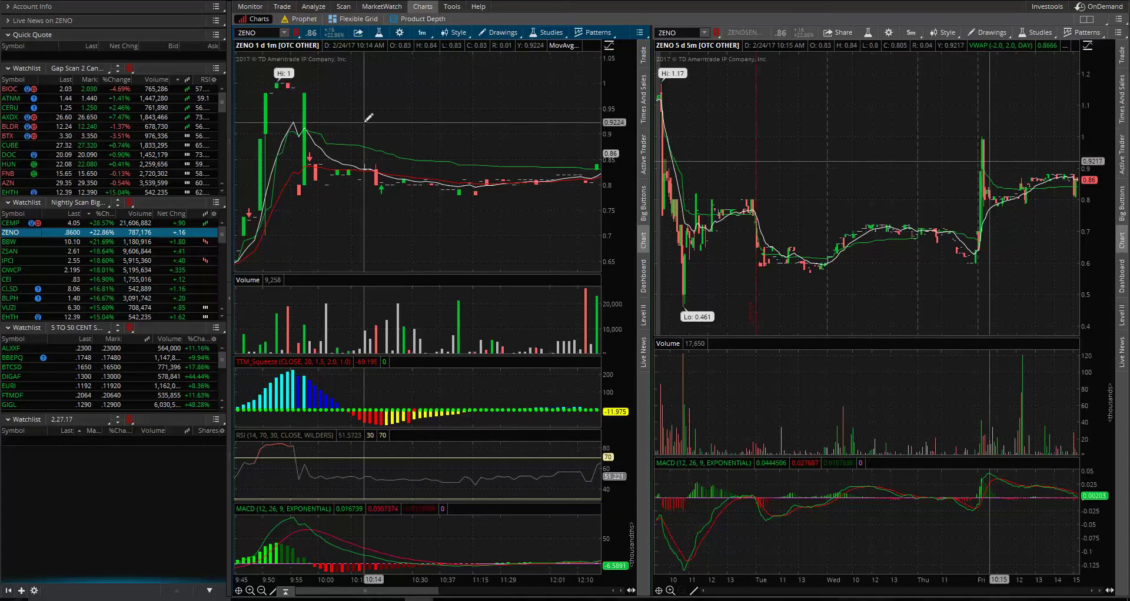
{"action": "left_click", "coordinate": [137, 241]}
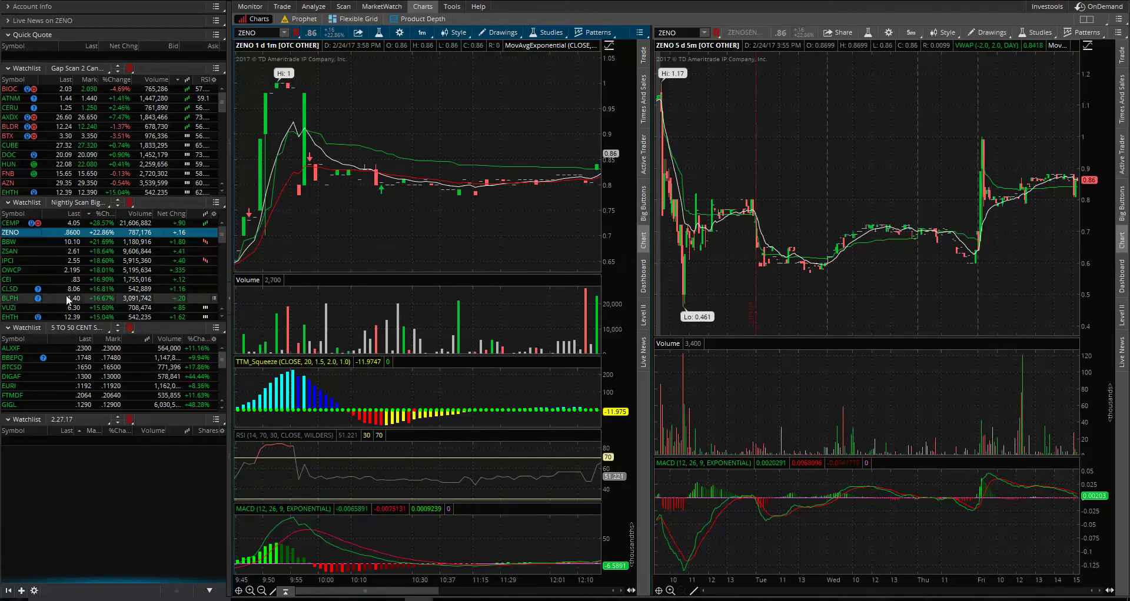
Load BBW and draw a horizontal resistance line from its 10.55 high to the latest bars on the 5-minute chart
{"action": "left_click", "coordinate": [19, 244]}
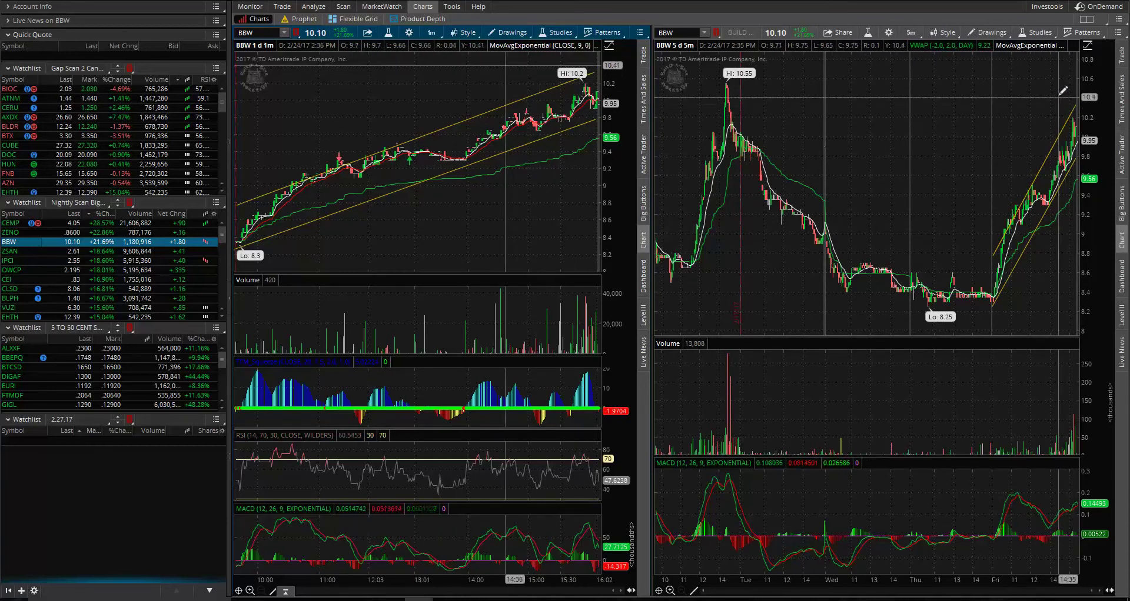
{"action": "left_click", "coordinate": [726, 79]}
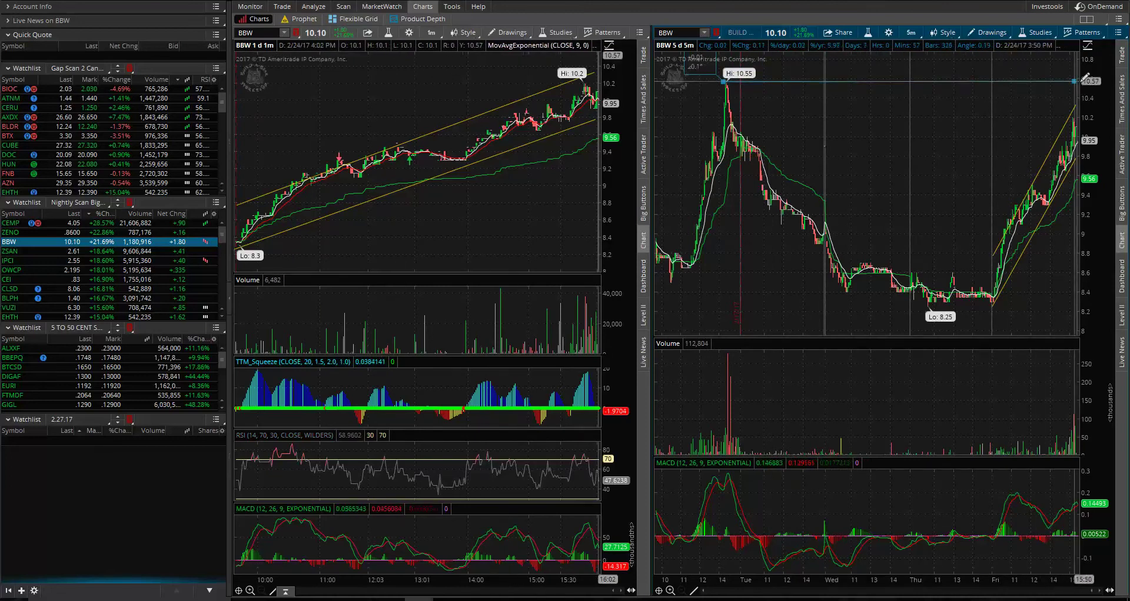
{"action": "left_click", "coordinate": [1075, 82]}
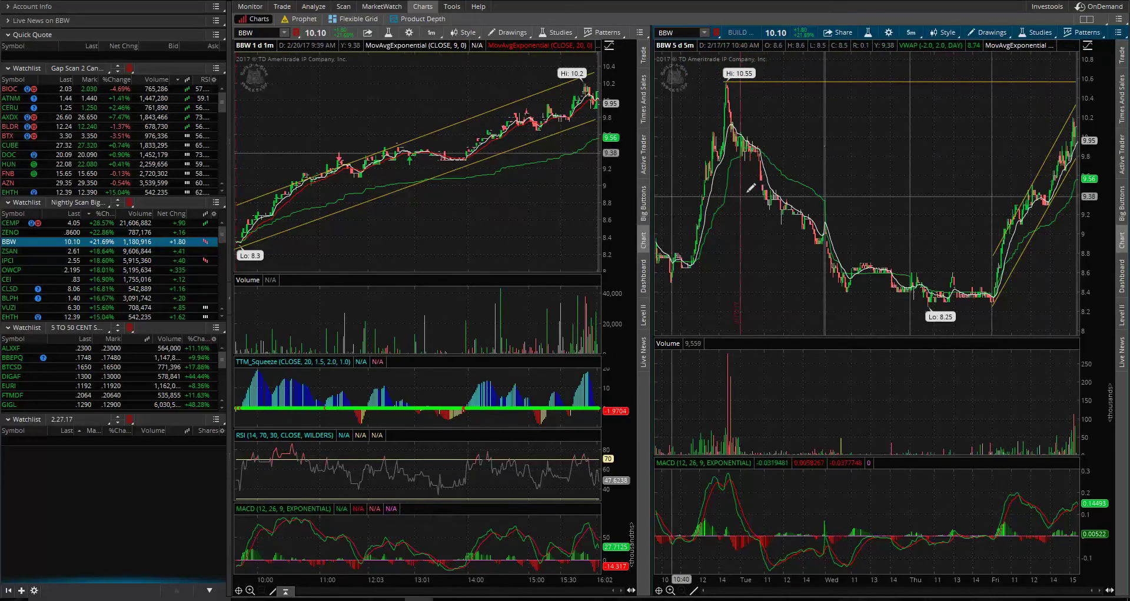
{"action": "key", "text": "alt"}
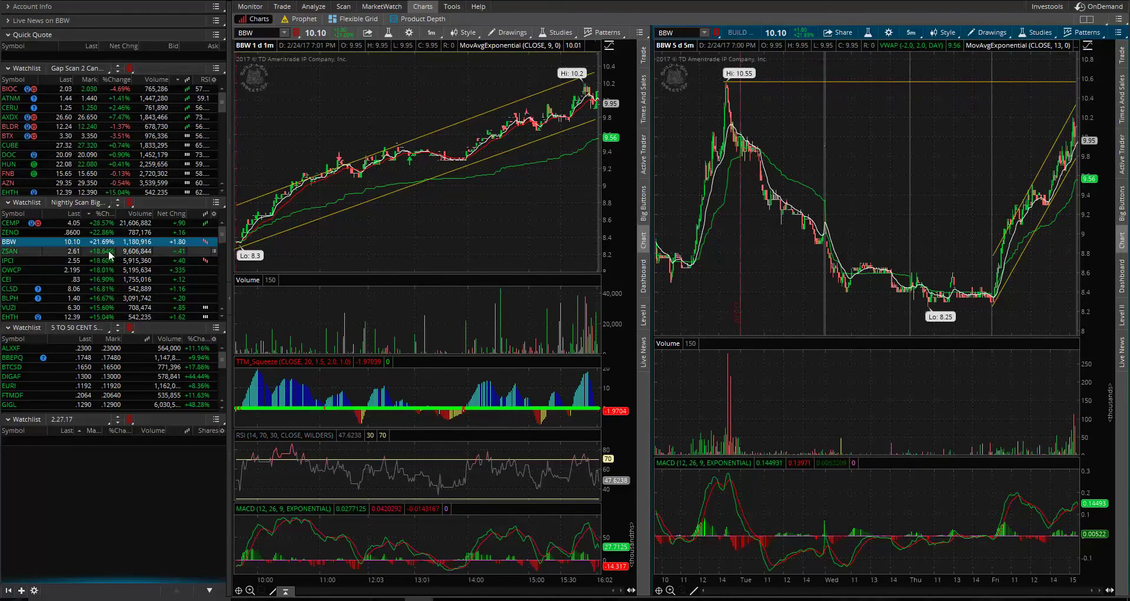
Add the symbol BBW to the 2.27.17 watchlist
{"action": "left_click", "coordinate": [135, 248]}
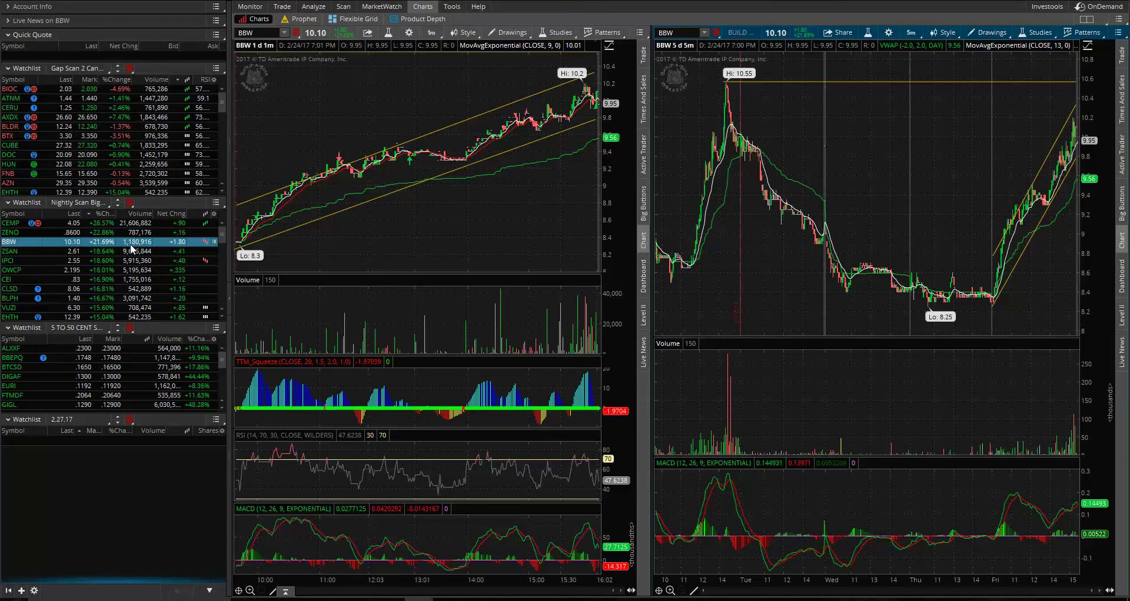
{"action": "left_click", "coordinate": [17, 442]}
{"action": "type", "text": "BB"}
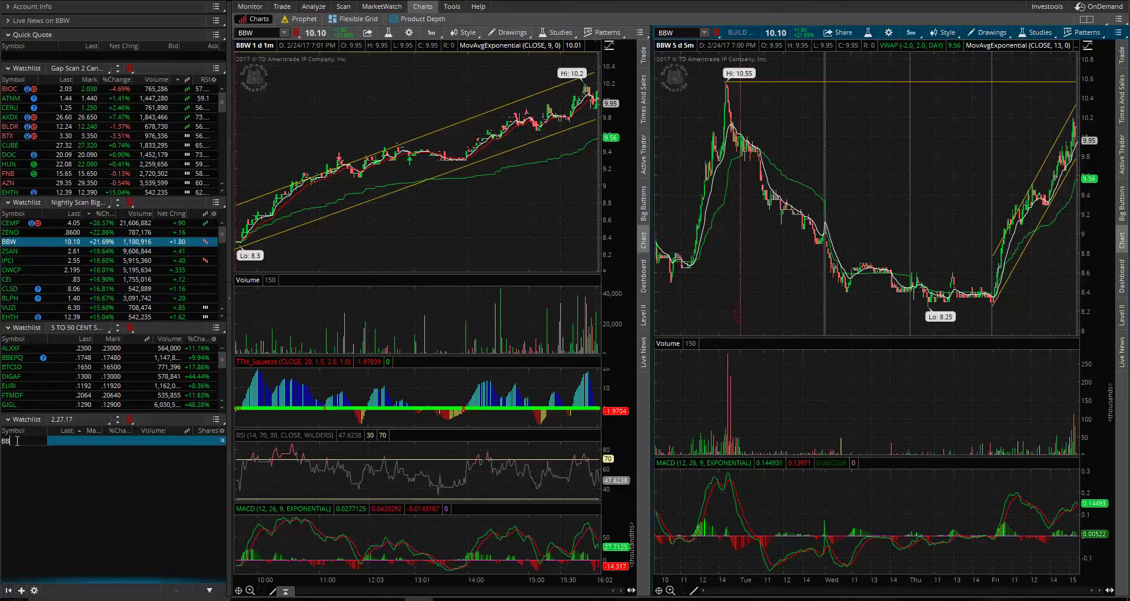
{"action": "type", "text": "W"}
{"action": "key", "text": "Return"}
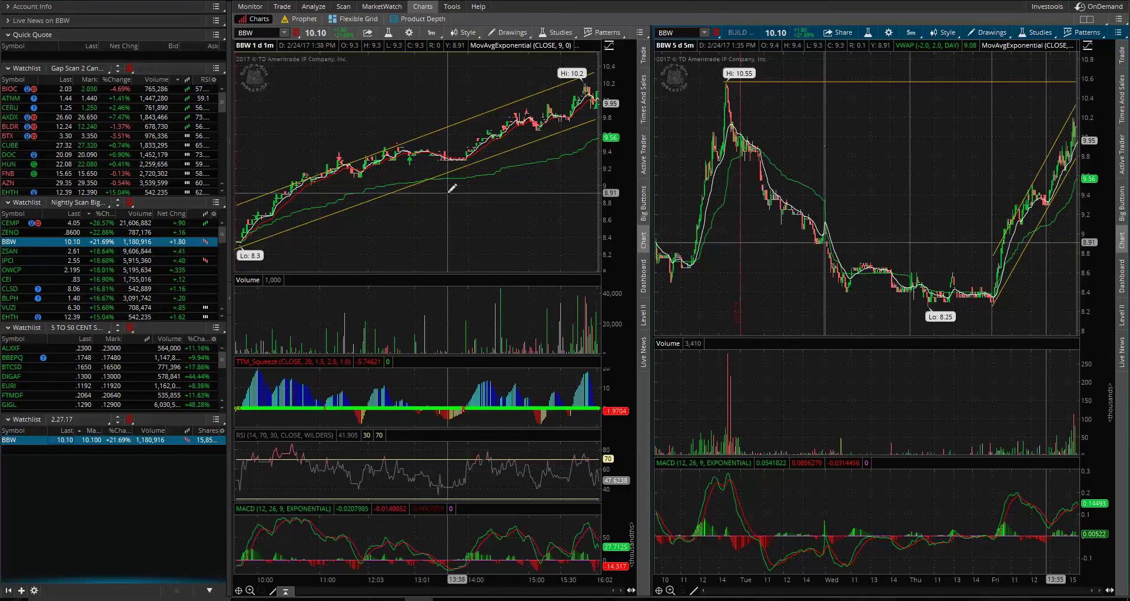
Load ZSAN from the Nightly Scan watchlist and examine its opening move and the following price action on the 1-minute chart
{"action": "left_click", "coordinate": [8, 252]}
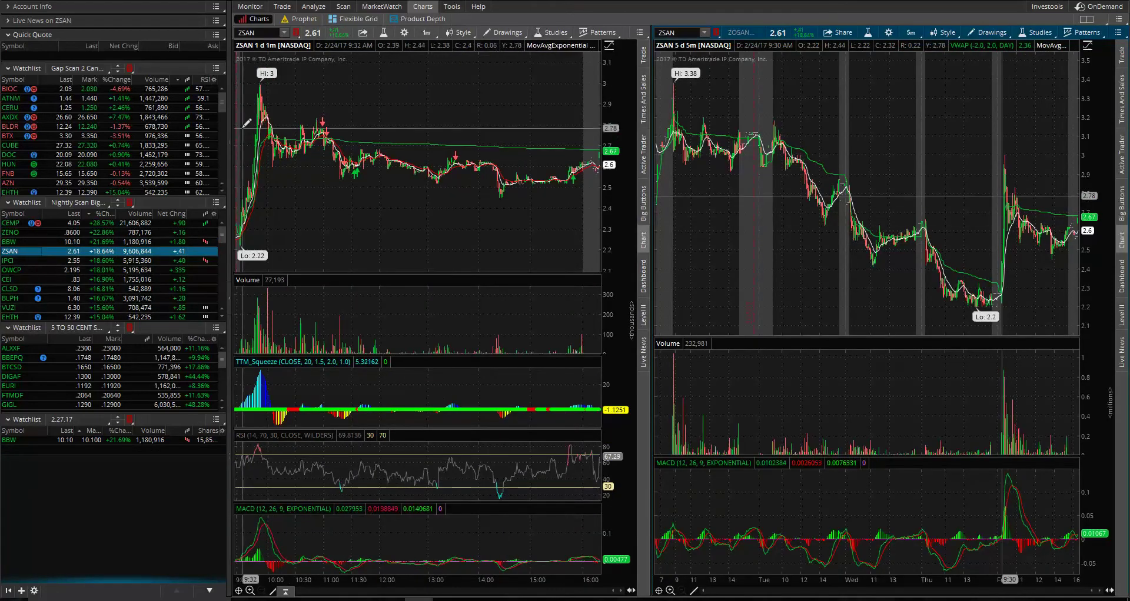
{"action": "left_click_drag", "start_coordinate": [236, 131], "coordinate": [293, 130]}
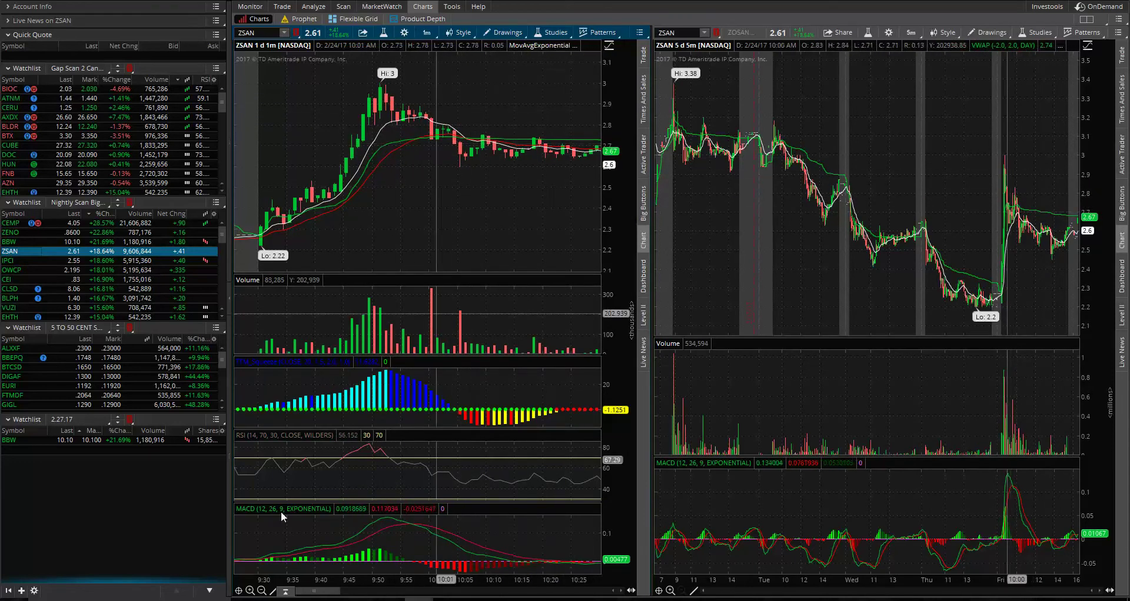
{"action": "left_click", "coordinate": [262, 591]}
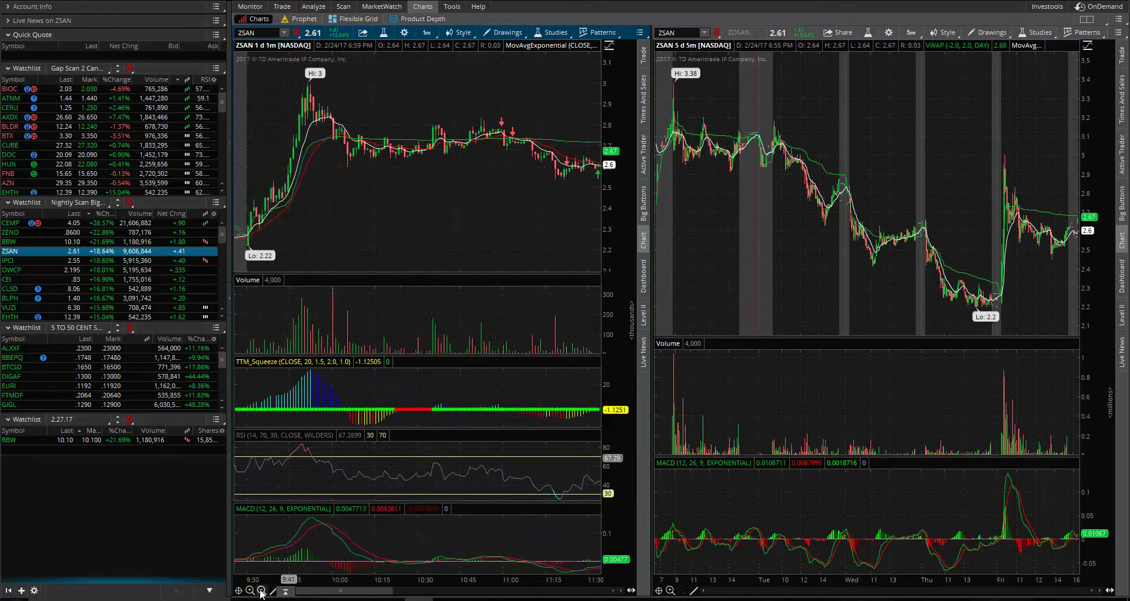
{"action": "left_click", "coordinate": [261, 592]}
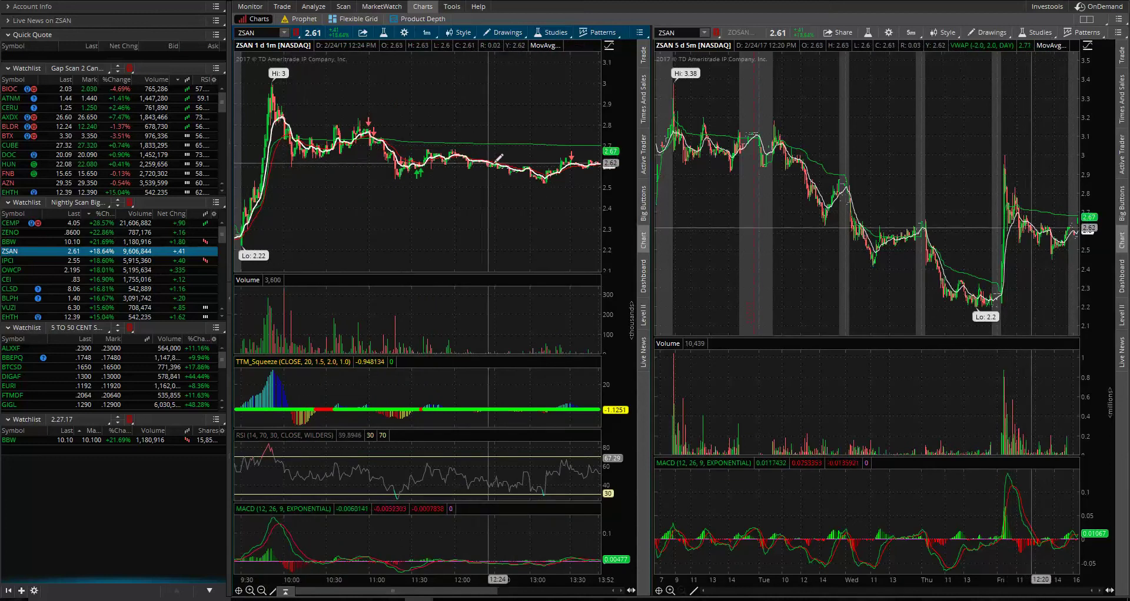
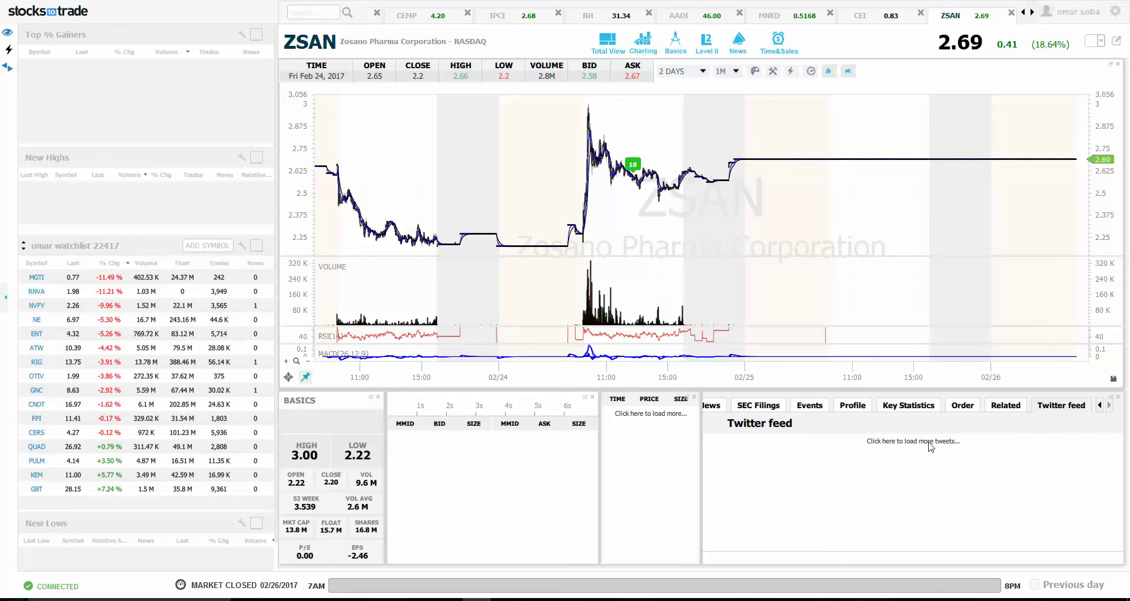
Switch to StocksToTrade to read ZSAN's Twitter feed, then return to thinkorswim and check its live news
{"action": "left_click", "coordinate": [928, 442]}
{"action": "scroll", "coordinate": [803, 470], "scroll_direction": "down", "scroll_amount": 3}
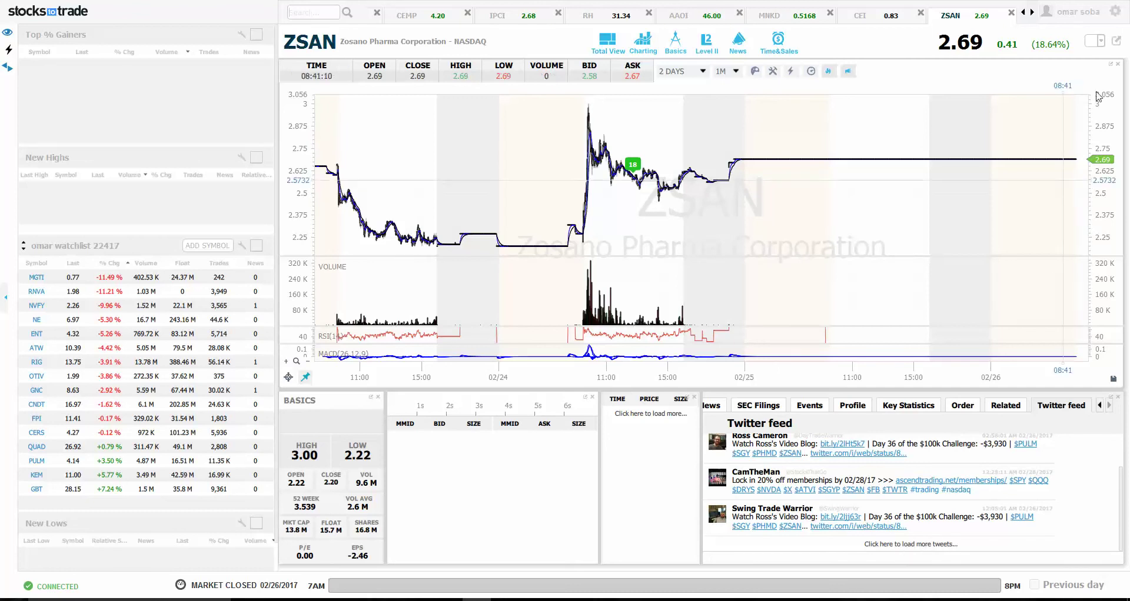
{"action": "key", "text": "alt+Tab"}
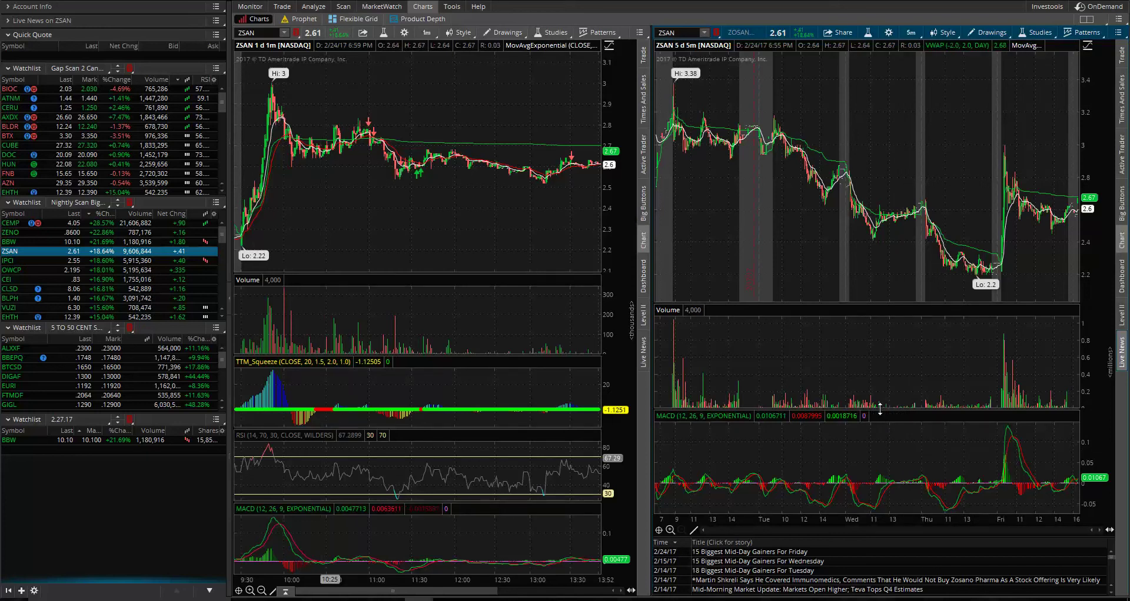
{"action": "left_click", "coordinate": [1123, 364]}
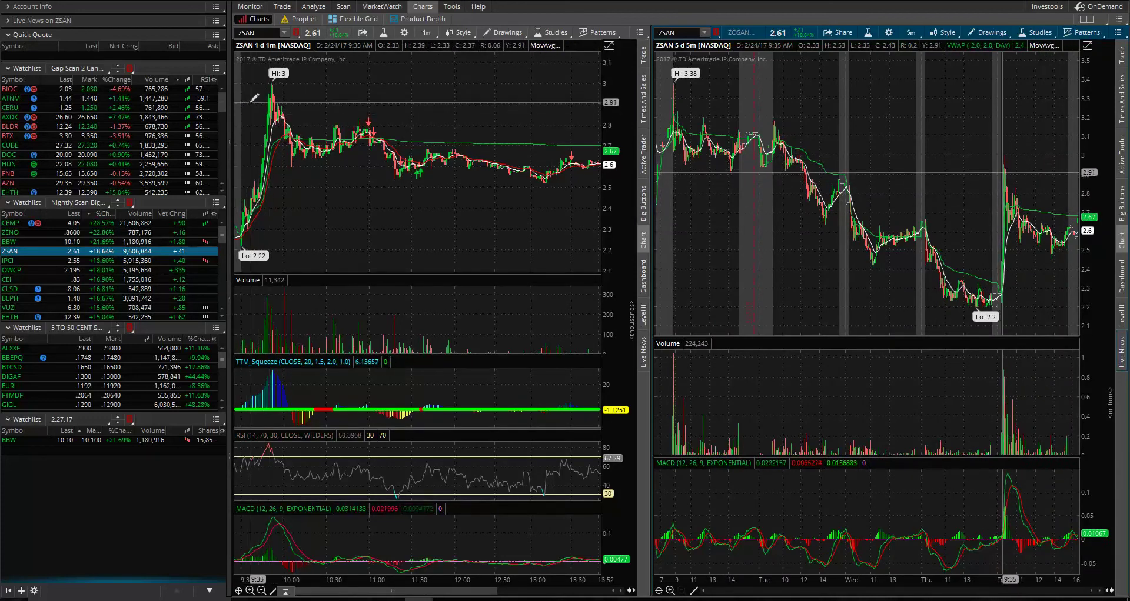
Load IPCI from the Nightly Scan watchlist and examine its premarket spike and the price action after the open on the 1-minute chart
{"action": "left_click", "coordinate": [13, 263]}
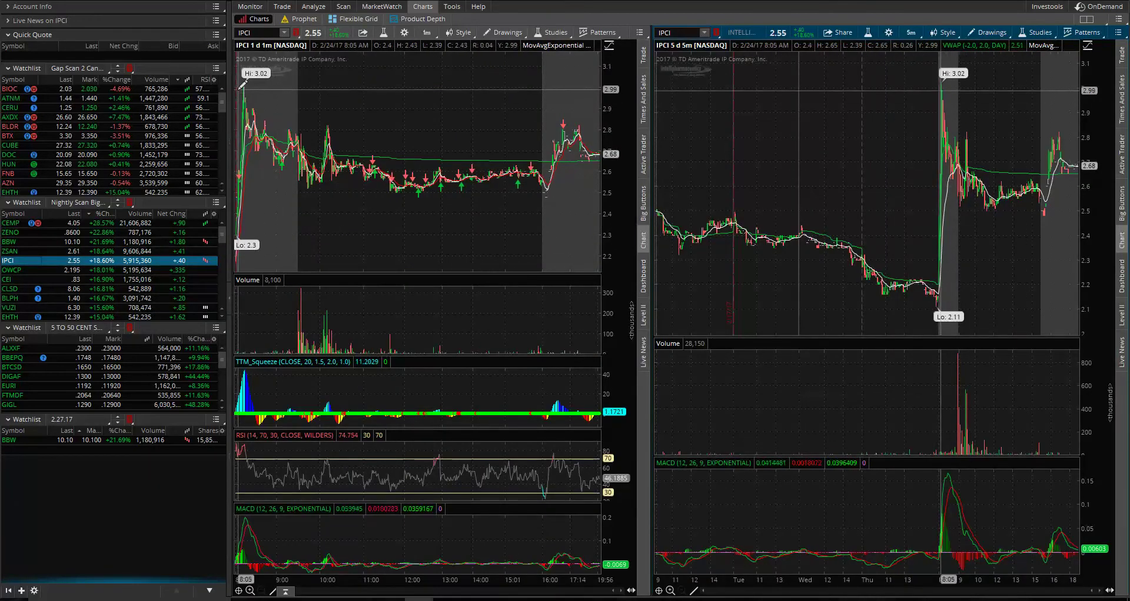
{"action": "scroll", "coordinate": [241, 84], "scroll_direction": "up", "scroll_amount": 5}
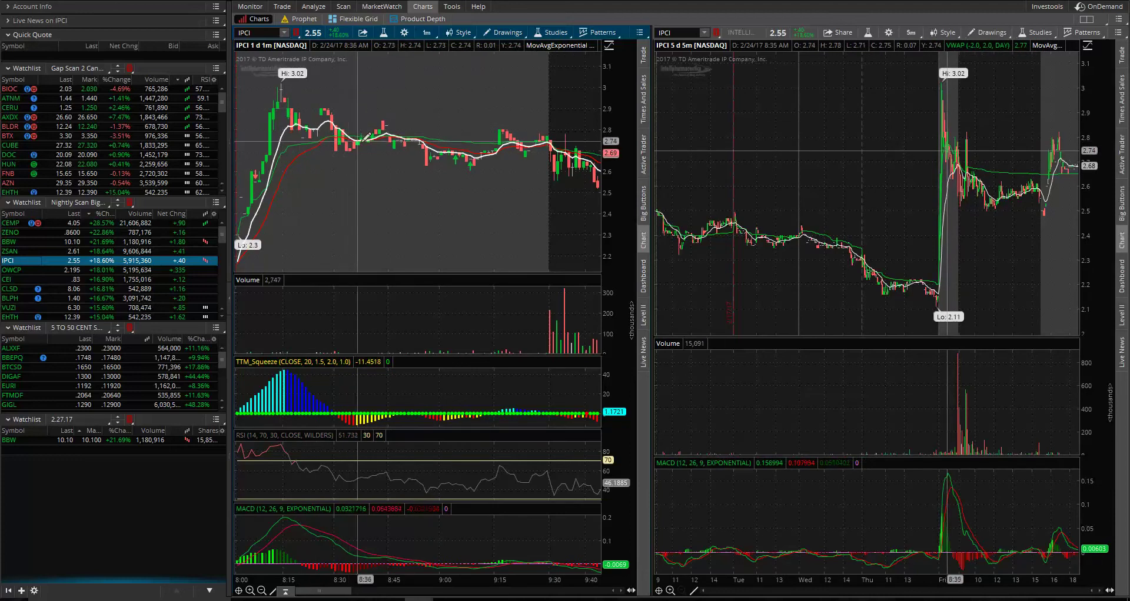
{"action": "scroll", "coordinate": [502, 136], "scroll_direction": "down", "scroll_amount": 3}
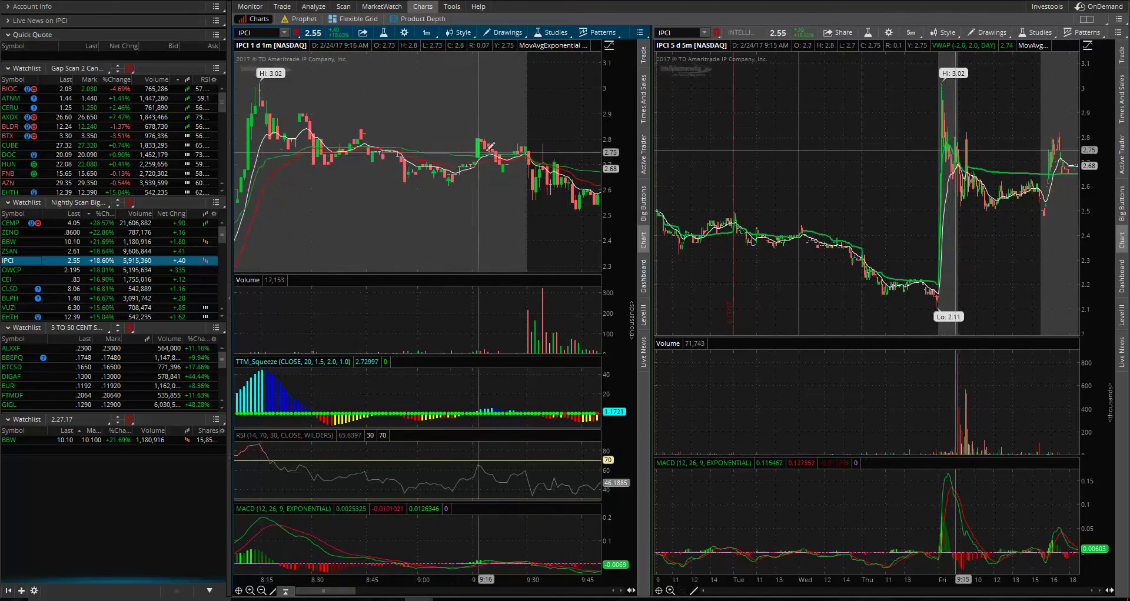
{"action": "scroll", "coordinate": [506, 144], "scroll_direction": "down", "scroll_amount": 5}
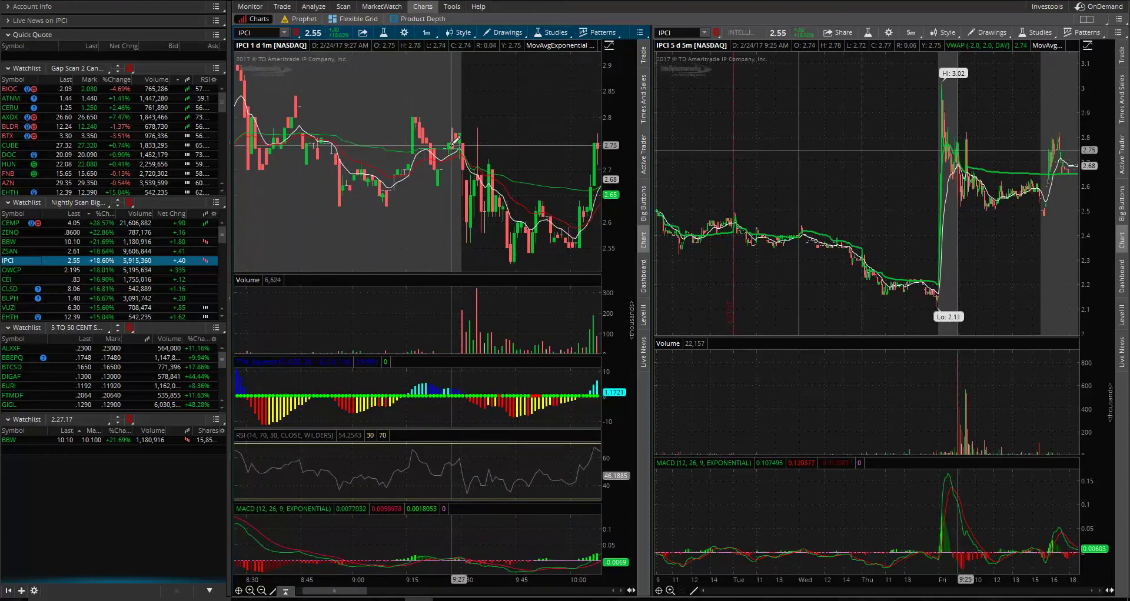
{"action": "scroll", "coordinate": [456, 139], "scroll_direction": "down", "scroll_amount": 3}
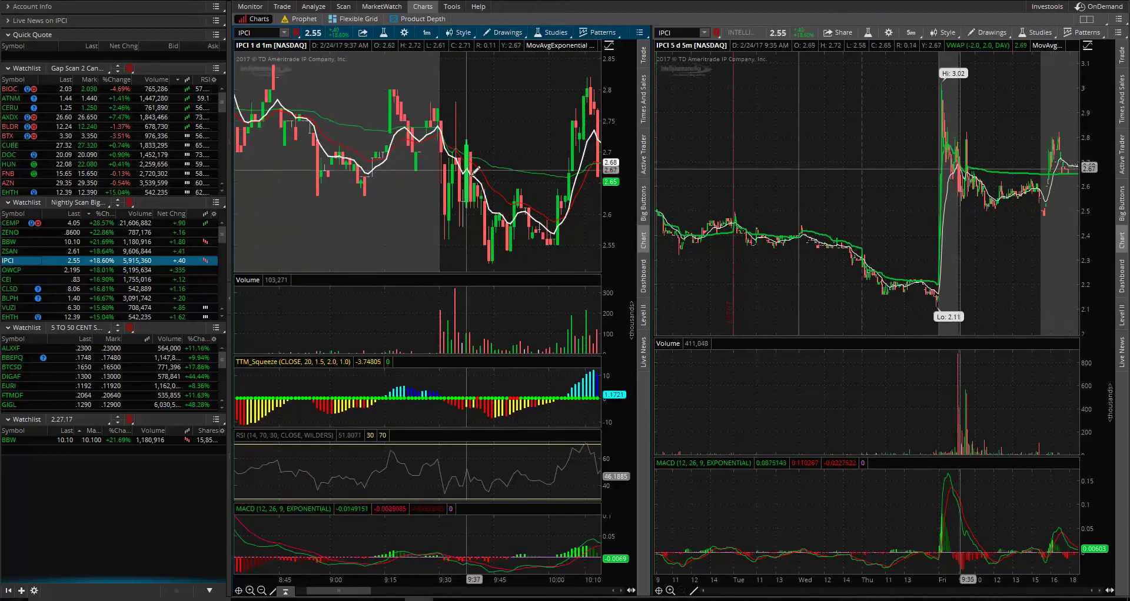
{"action": "scroll", "coordinate": [506, 206], "scroll_direction": "down", "scroll_amount": 1}
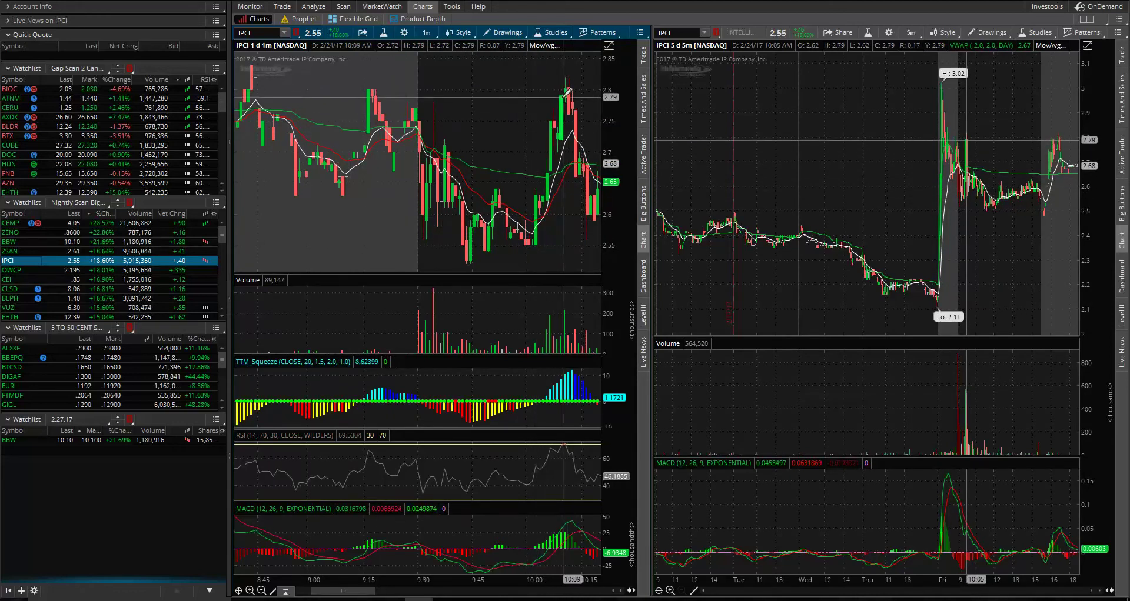
{"action": "scroll", "coordinate": [588, 145], "scroll_direction": "down", "scroll_amount": 3}
{"action": "scroll", "coordinate": [588, 145], "scroll_direction": "down", "scroll_amount": 2}
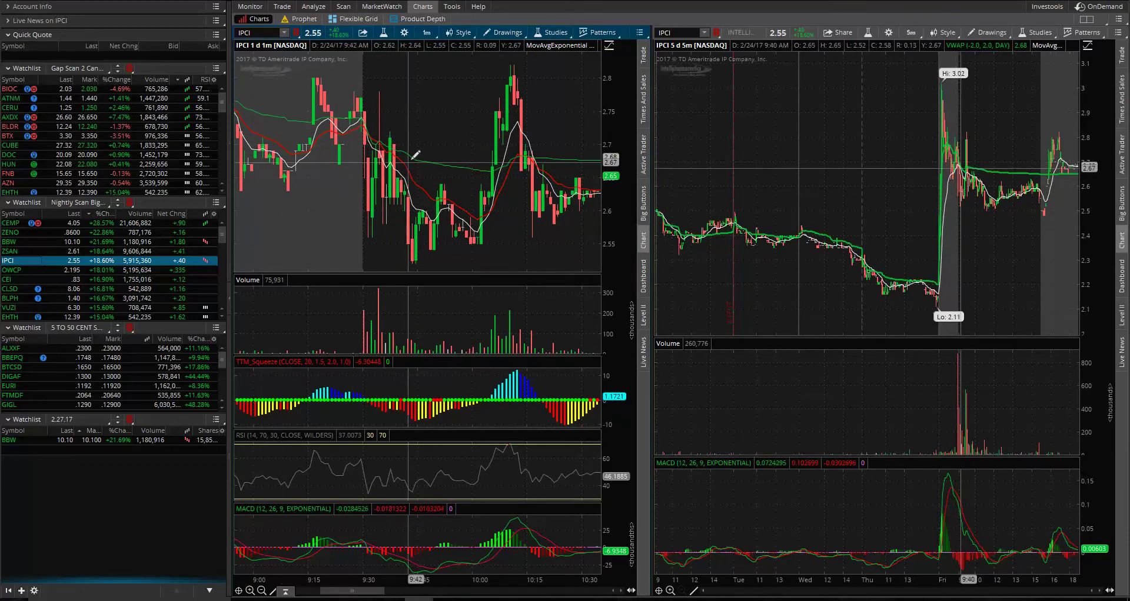
Draw a horizontal support line at about 2.5 on IPCI's full-day 1-minute chart, from the market open to the close
{"action": "left_click", "coordinate": [263, 592]}
{"action": "left_click", "coordinate": [262, 592]}
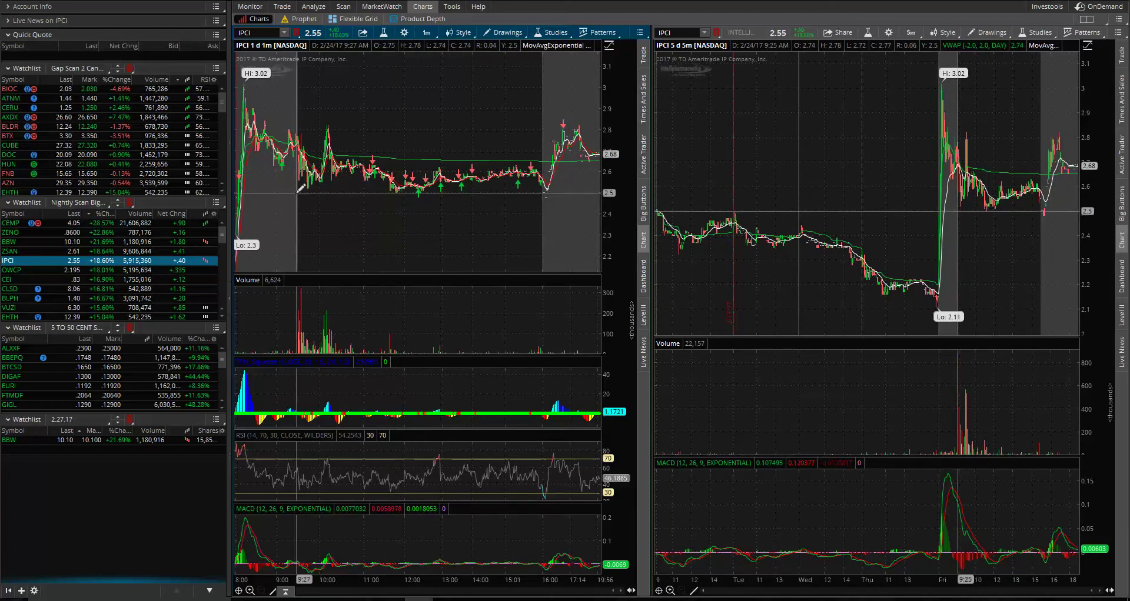
{"action": "left_click_drag", "start_coordinate": [295, 192], "coordinate": [544, 193]}
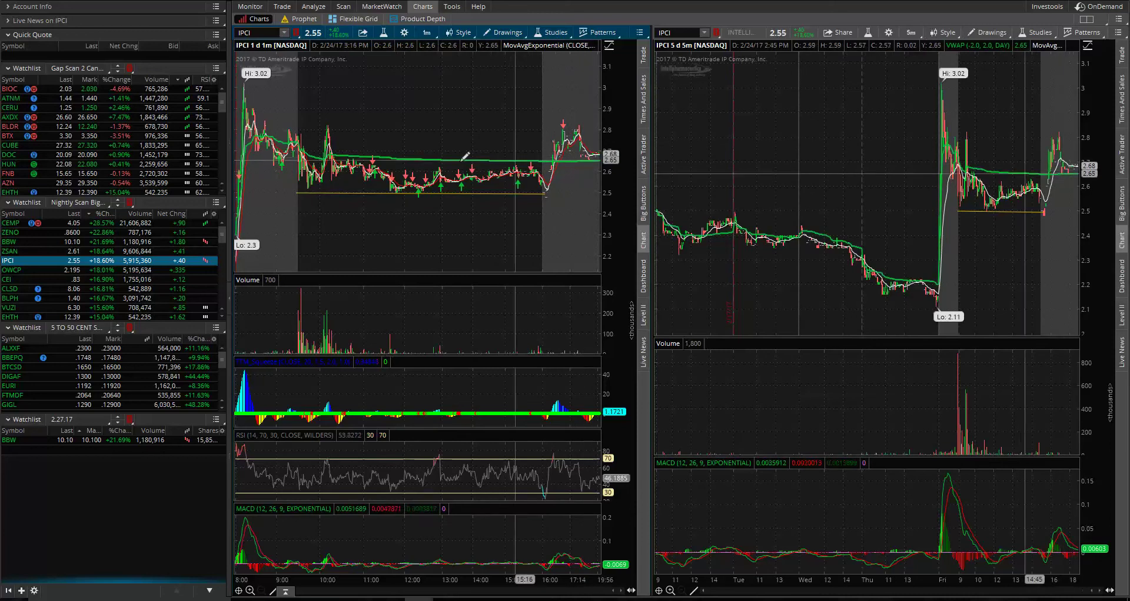
{"action": "left_click", "coordinate": [523, 191]}
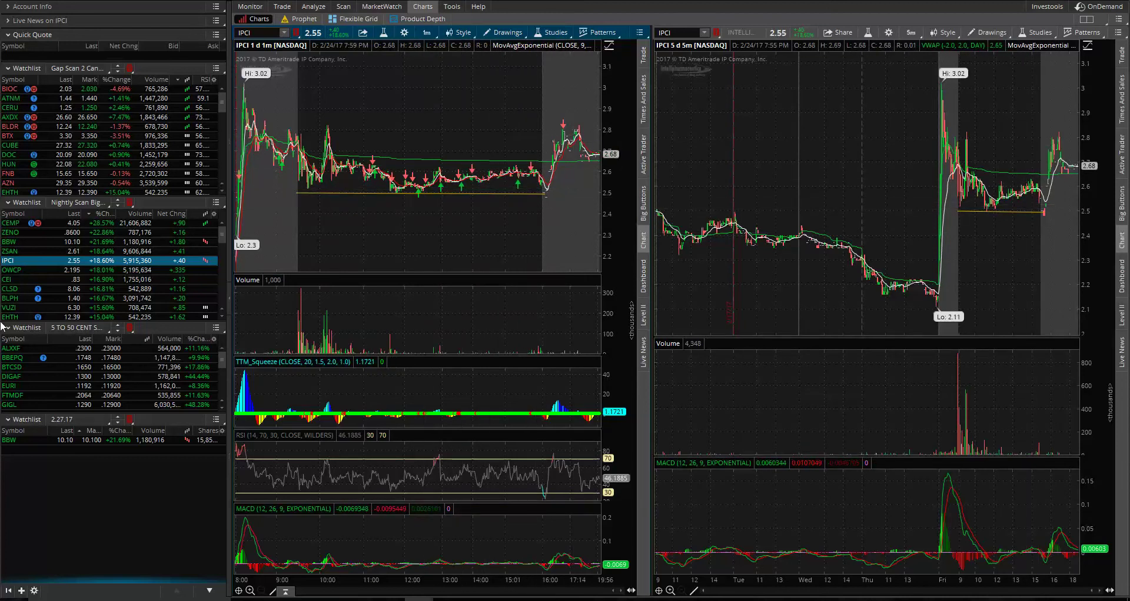
Load OWCP from the Nightly Scan watchlist and add its symbol to the 2.27.17 watchlist
{"action": "left_click", "coordinate": [10, 271]}
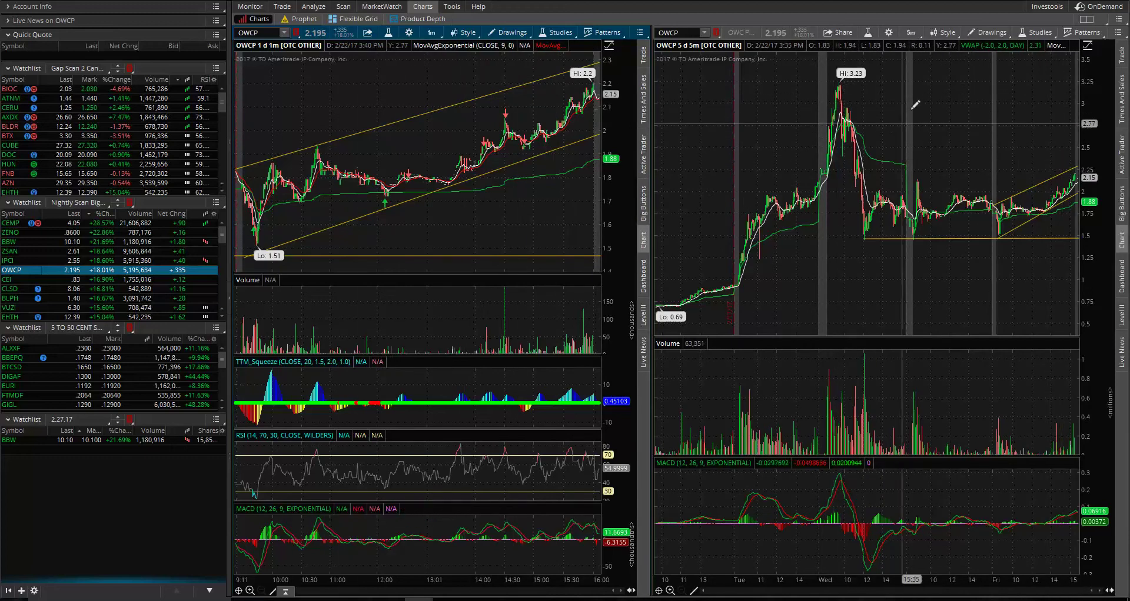
{"action": "left_click", "coordinate": [18, 450]}
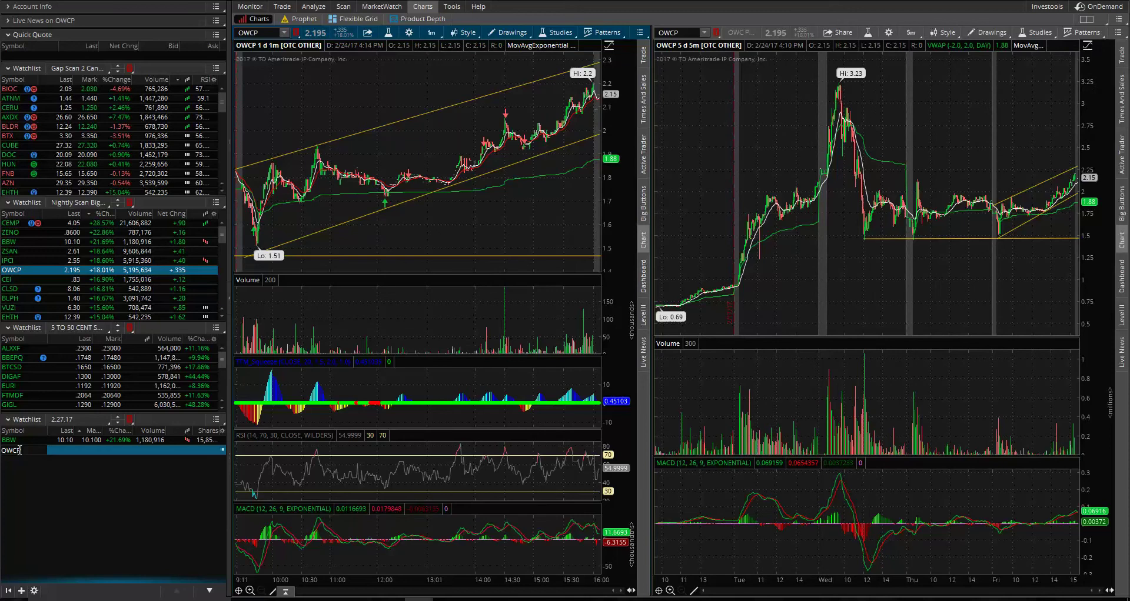
{"action": "type", "text": "OWCP"}
{"action": "key", "text": "Return"}
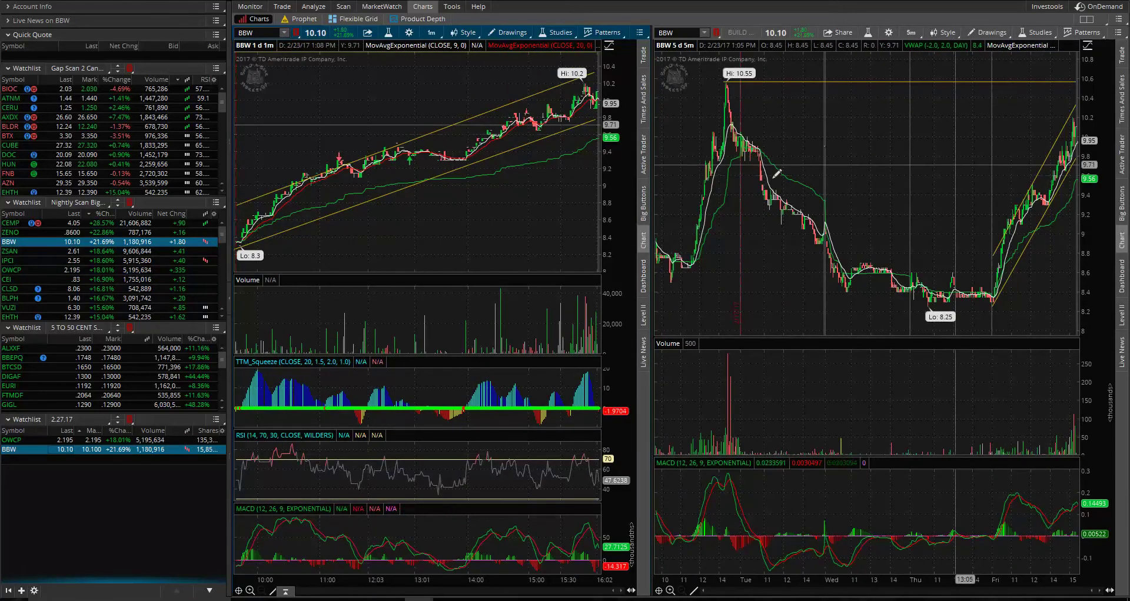
{"action": "left_click", "coordinate": [12, 440]}
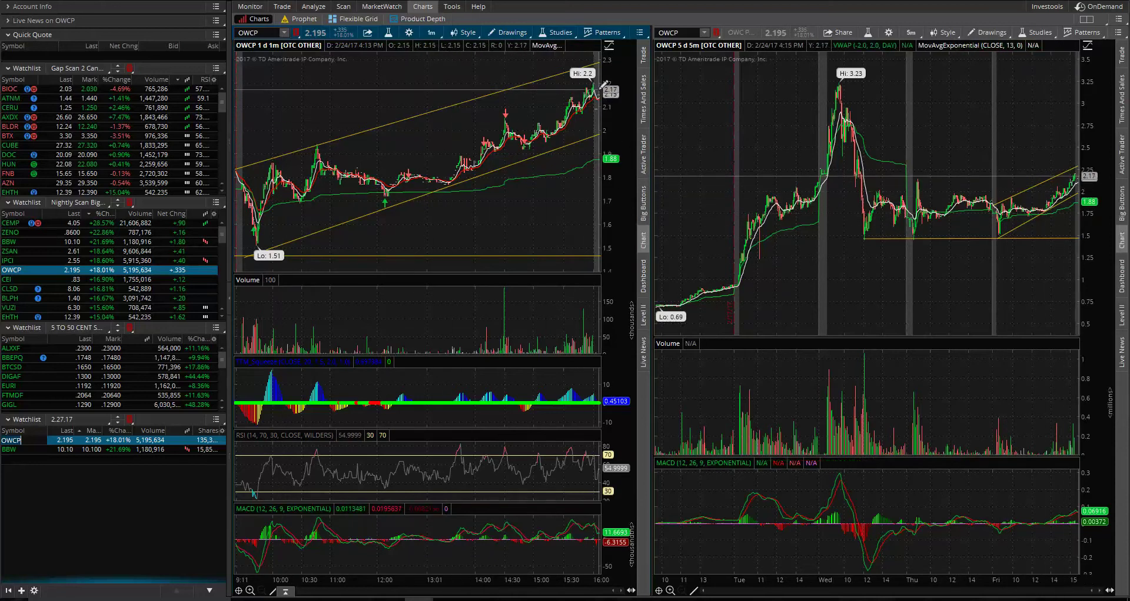
Load CEI from the Nightly Scan watchlist and view its 1-minute chart as a 2-day, 15-minute chart instead
{"action": "left_click", "coordinate": [11, 281]}
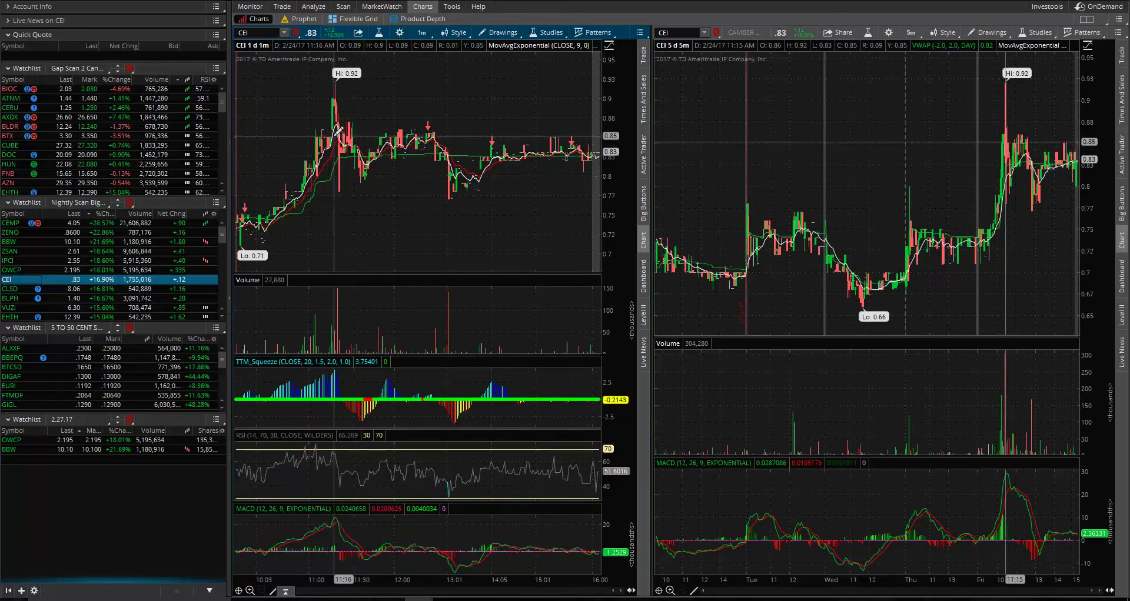
{"action": "left_click", "coordinate": [422, 34]}
{"action": "left_click", "coordinate": [456, 33]}
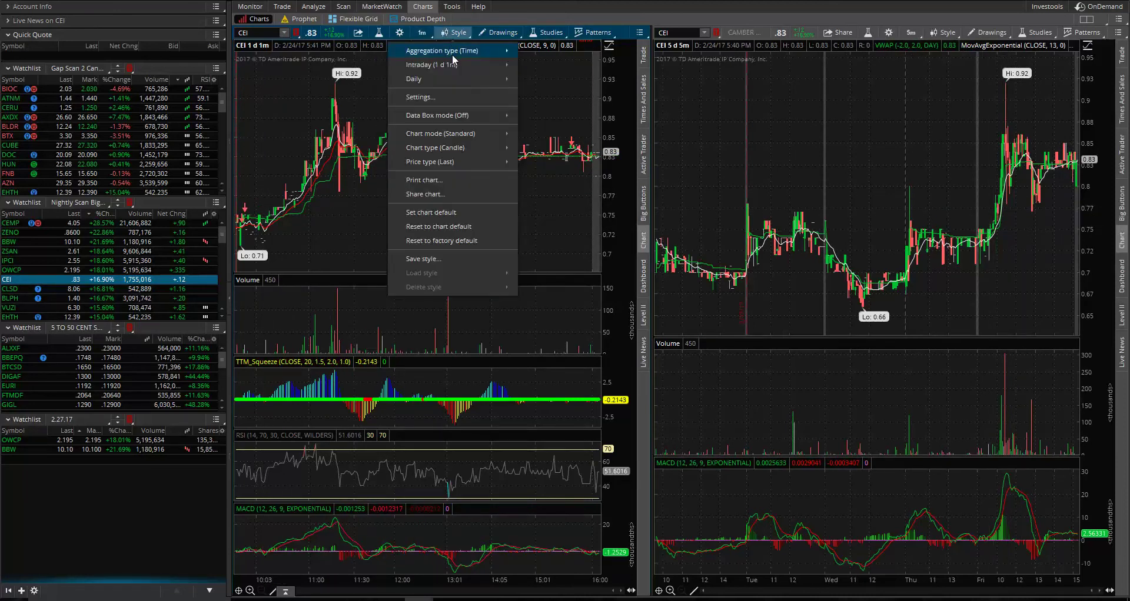
{"action": "mouse_move", "coordinate": [500, 64]}
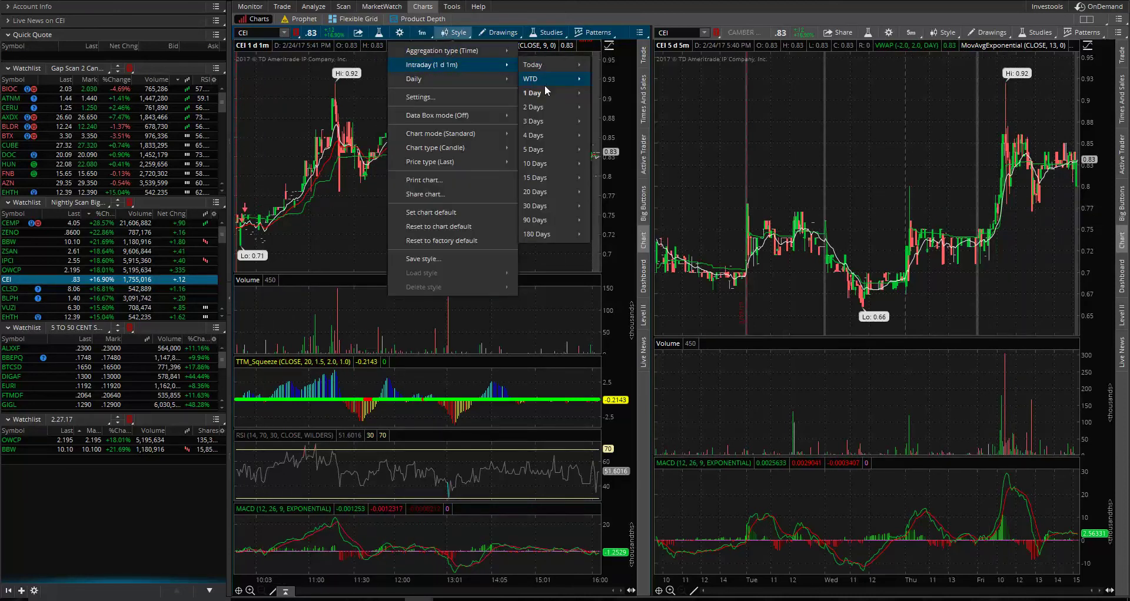
{"action": "mouse_move", "coordinate": [538, 97]}
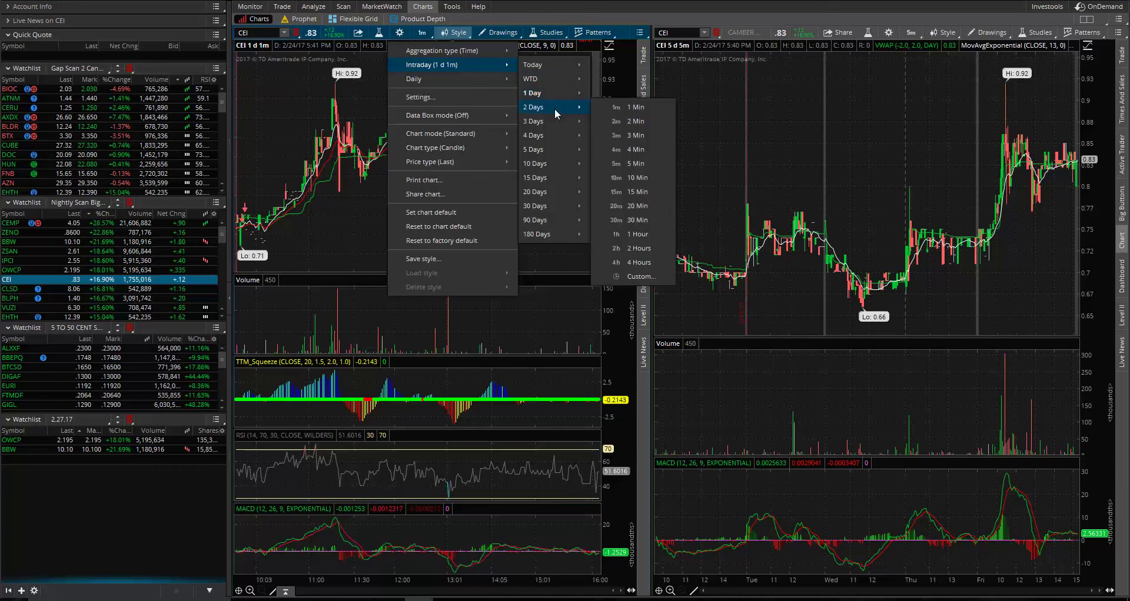
{"action": "left_click", "coordinate": [637, 192]}
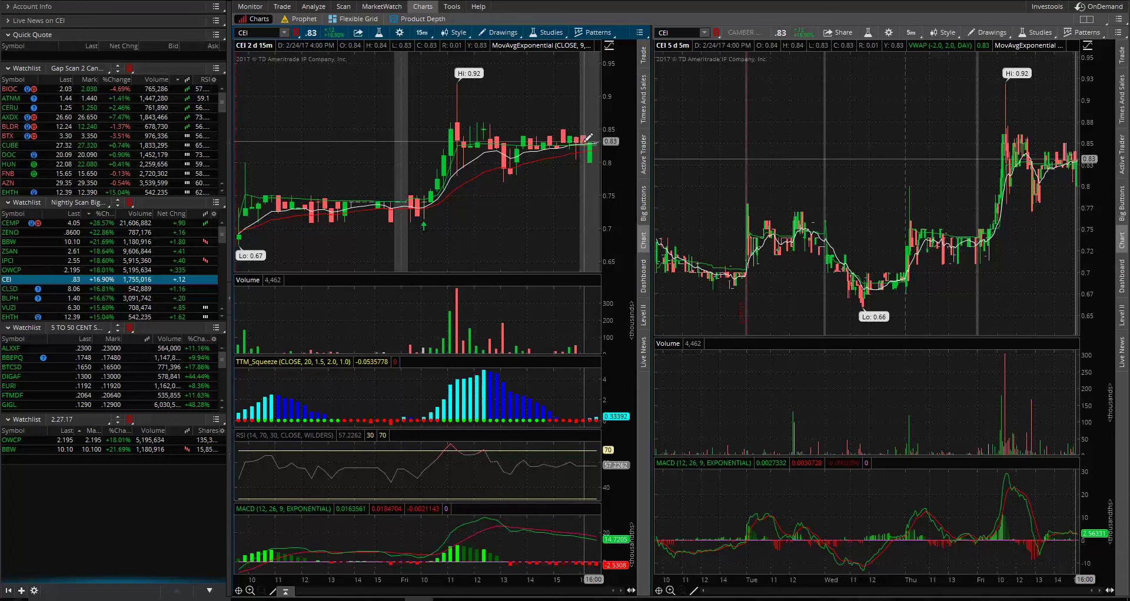
Return CEI's chart to 1 day, 1 minute and examine the morning run-up to its high
{"action": "left_click", "coordinate": [422, 33]}
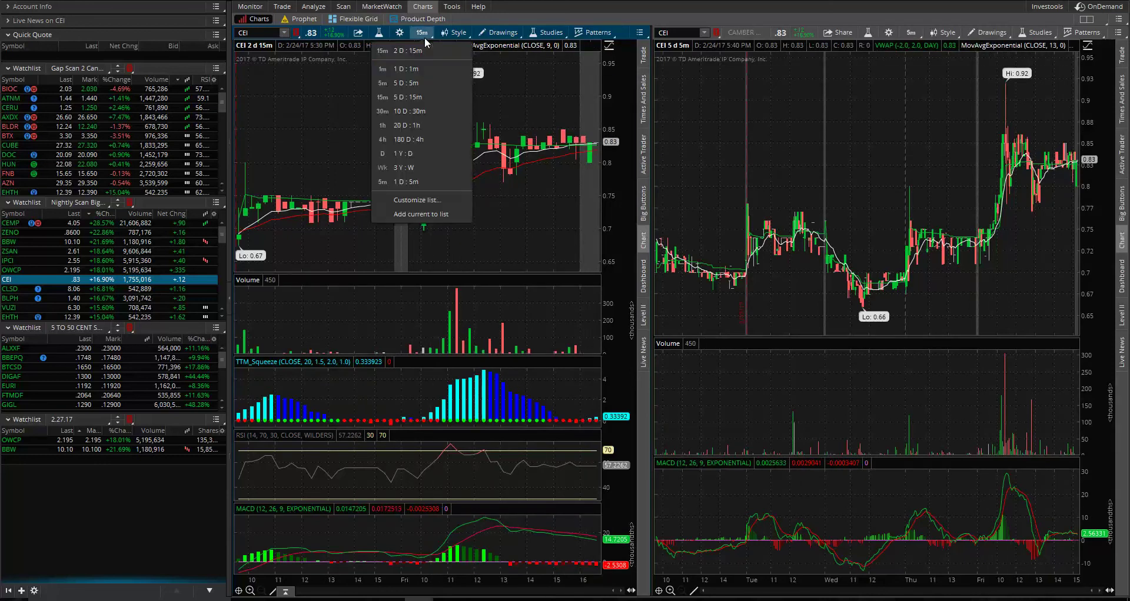
{"action": "left_click", "coordinate": [418, 69]}
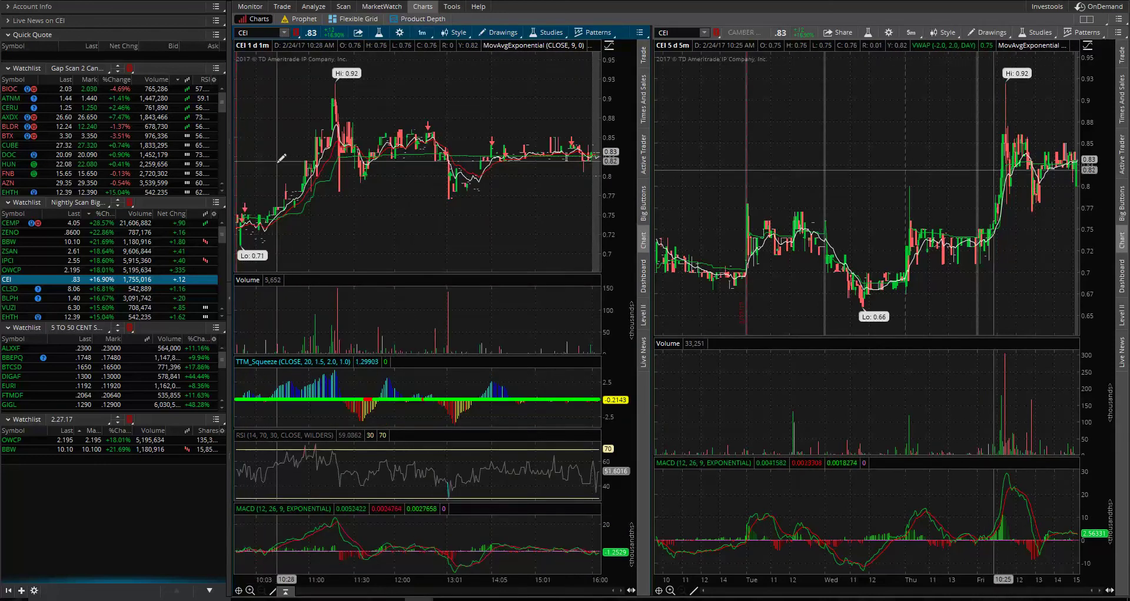
{"action": "left_click_drag", "start_coordinate": [253, 195], "coordinate": [364, 204]}
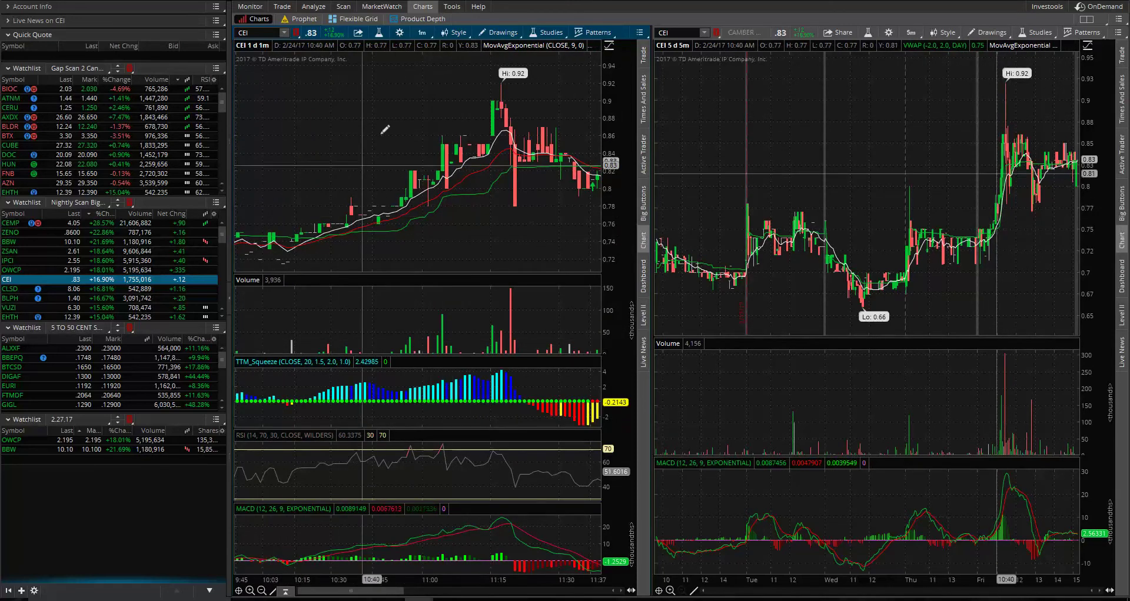
{"action": "left_click", "coordinate": [421, 34]}
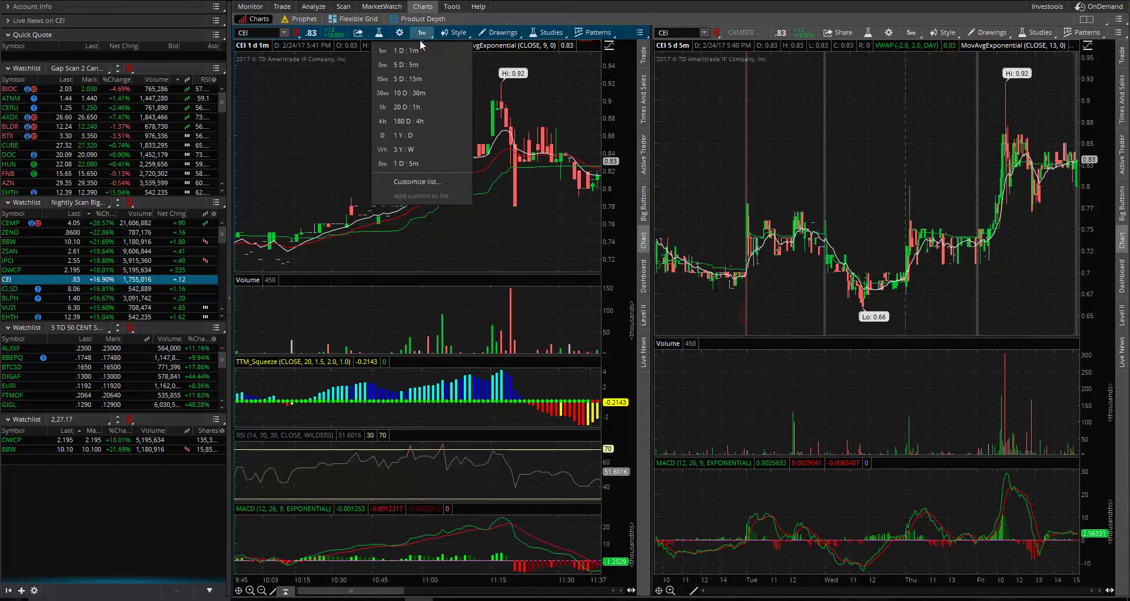
{"action": "left_click", "coordinate": [419, 39]}
Load CLSD from the Nightly Scan watchlist and switch its 1-minute chart to the 1-year daily timeframe
{"action": "left_click", "coordinate": [18, 290]}
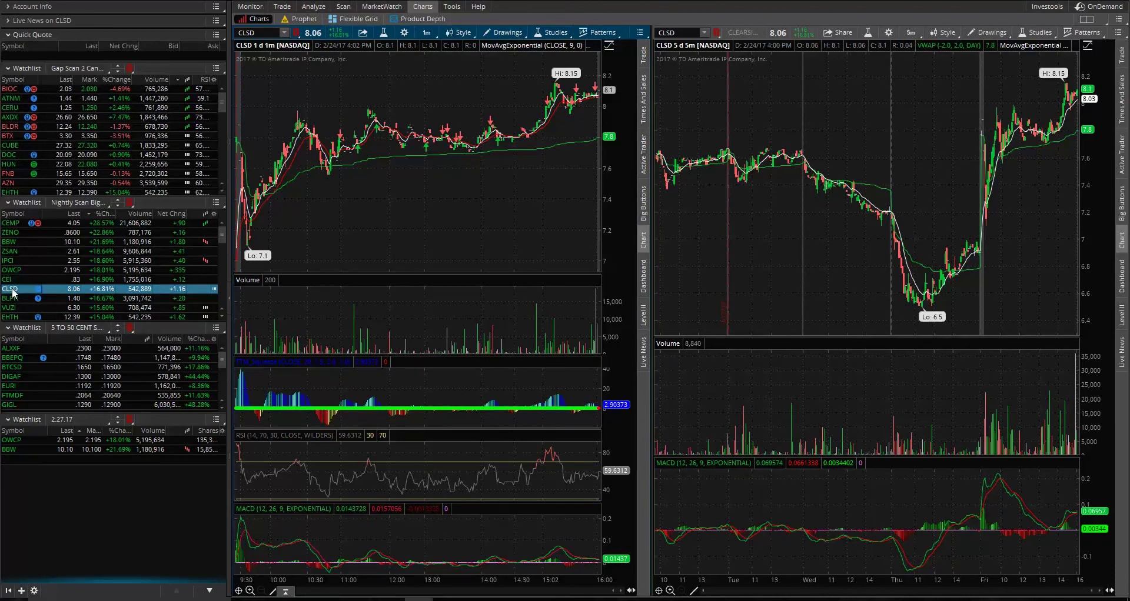
{"action": "key", "text": "ctrl"}
{"action": "left_click", "coordinate": [143, 292]}
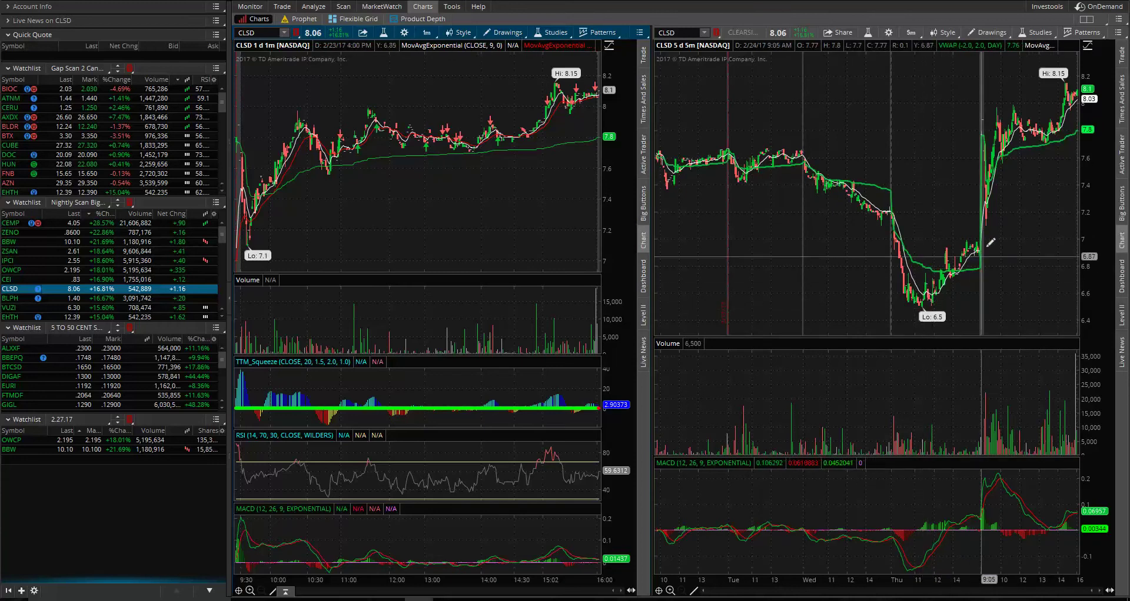
{"action": "left_click", "coordinate": [426, 34]}
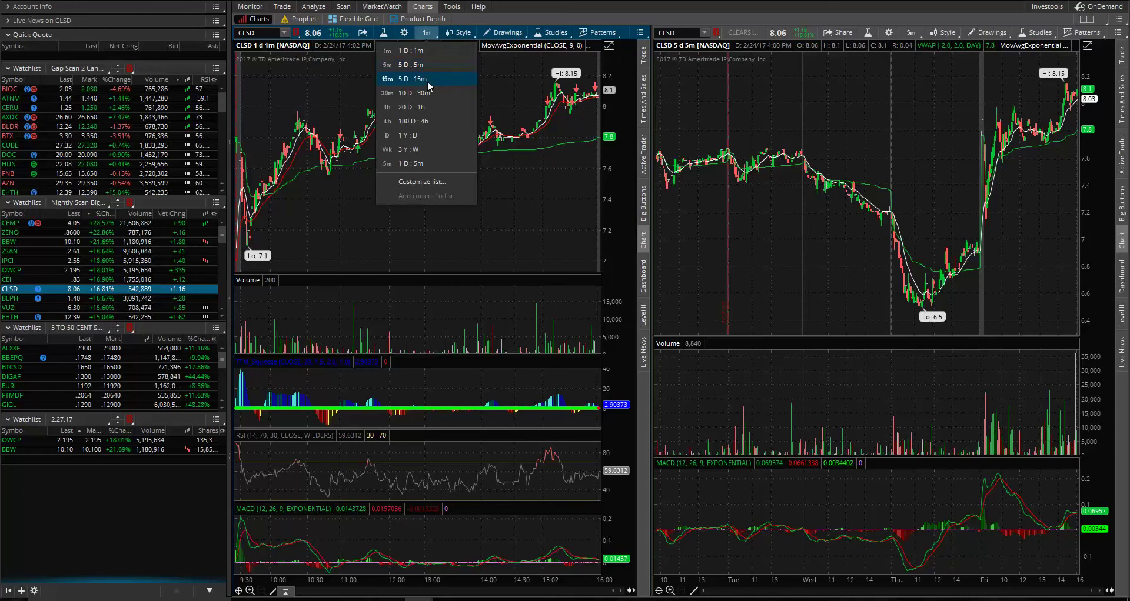
{"action": "left_click", "coordinate": [419, 136]}
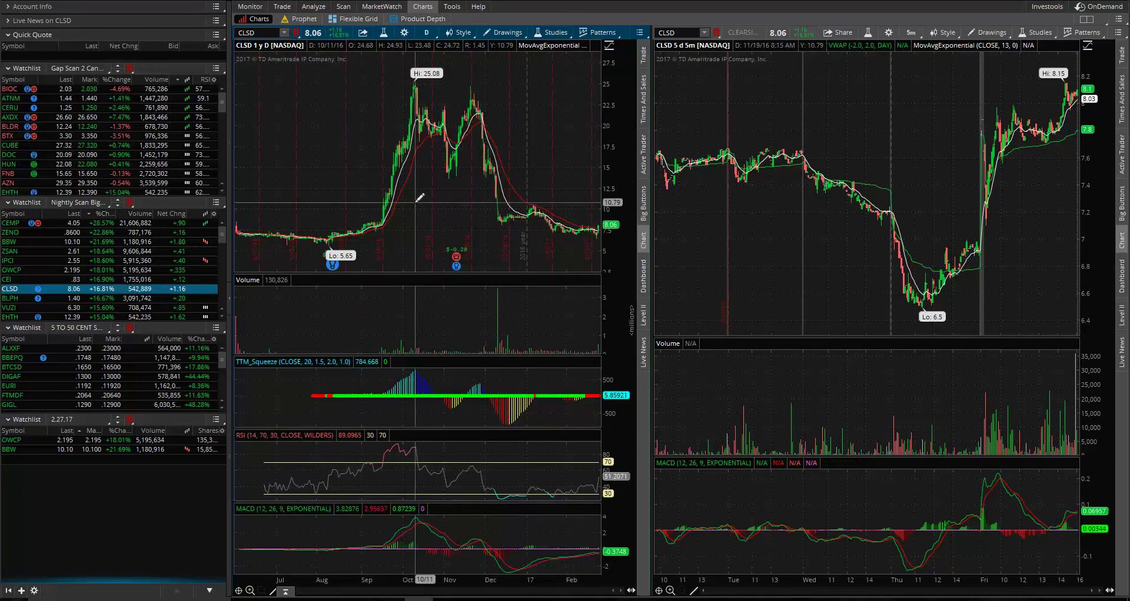
Examine CLSD's decline from its October high and its most recent daily candles on the 1-year chart
{"action": "left_click", "coordinate": [415, 75]}
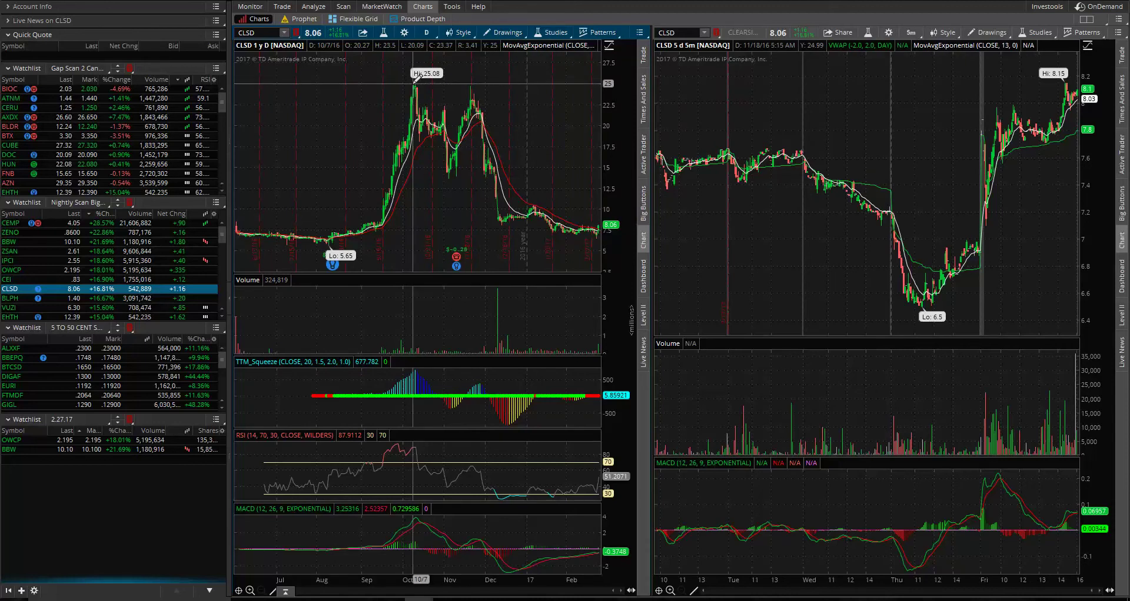
{"action": "left_click_drag", "start_coordinate": [386, 88], "coordinate": [600, 90]}
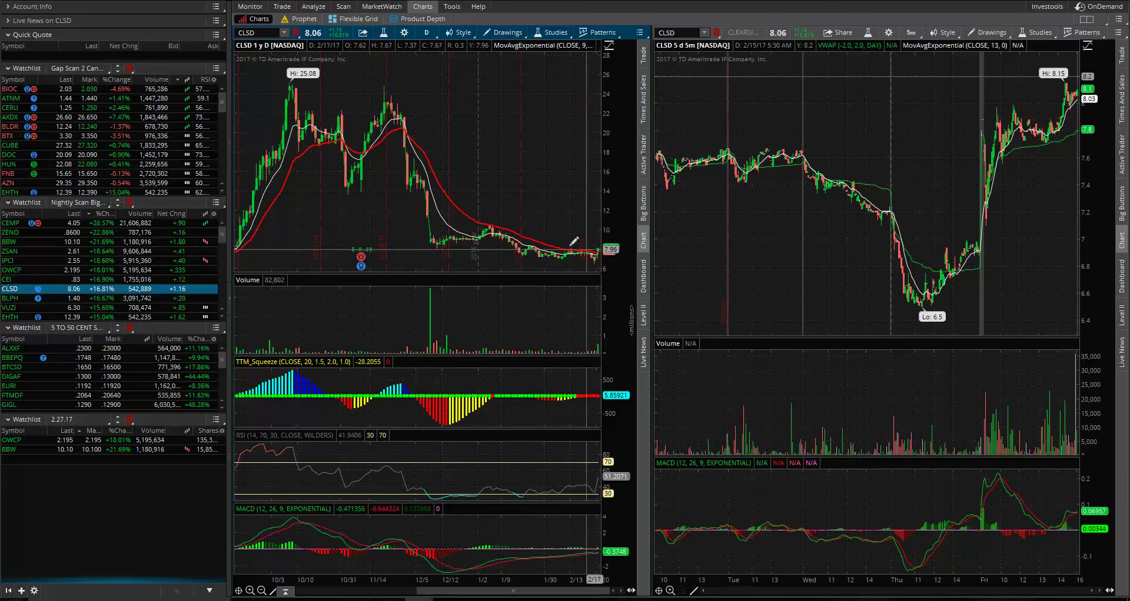
{"action": "scroll", "coordinate": [457, 206], "scroll_direction": "up", "scroll_amount": 5}
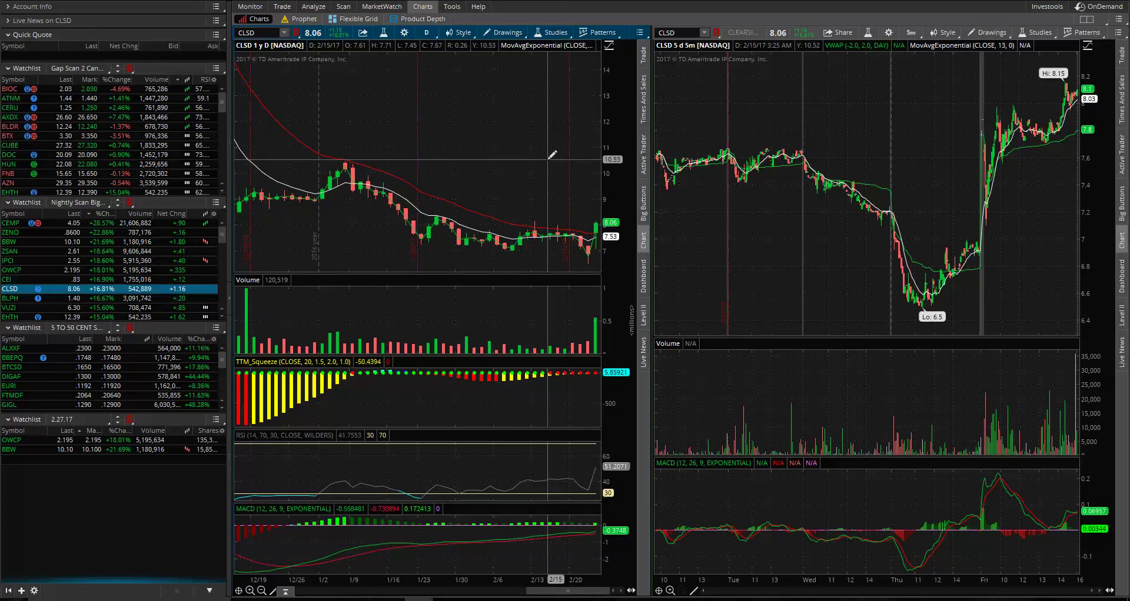
{"action": "left_click", "coordinate": [262, 592]}
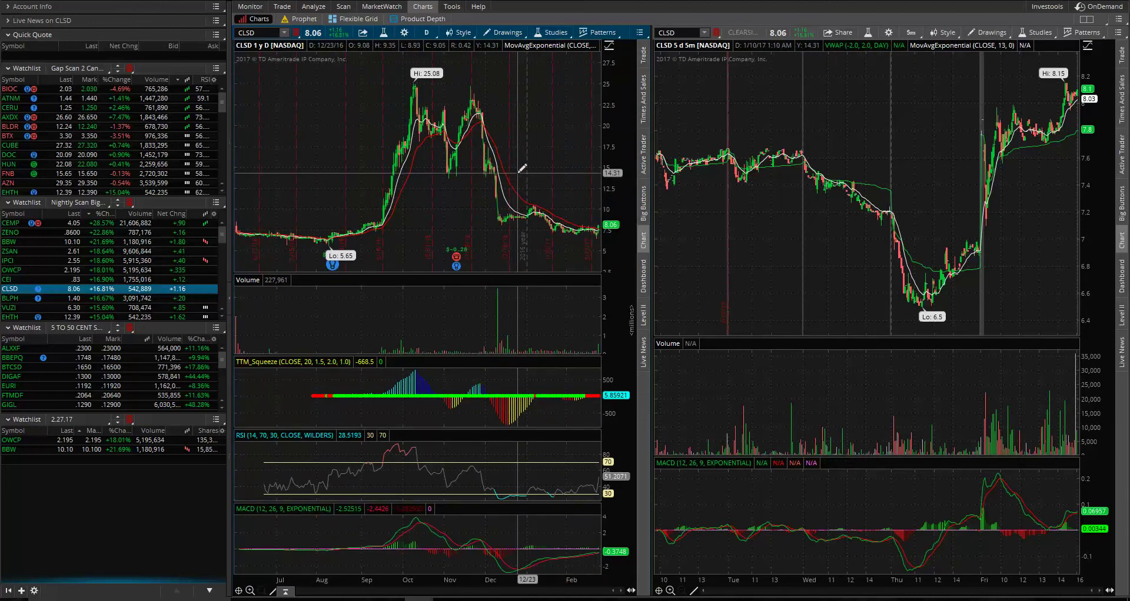
Add CLSD to the 2.27.17 watchlist and set the daily chart back to the 1-day, 1-minute timeframe
{"action": "key", "text": "Return"}
{"action": "left_click", "coordinate": [14, 460]}
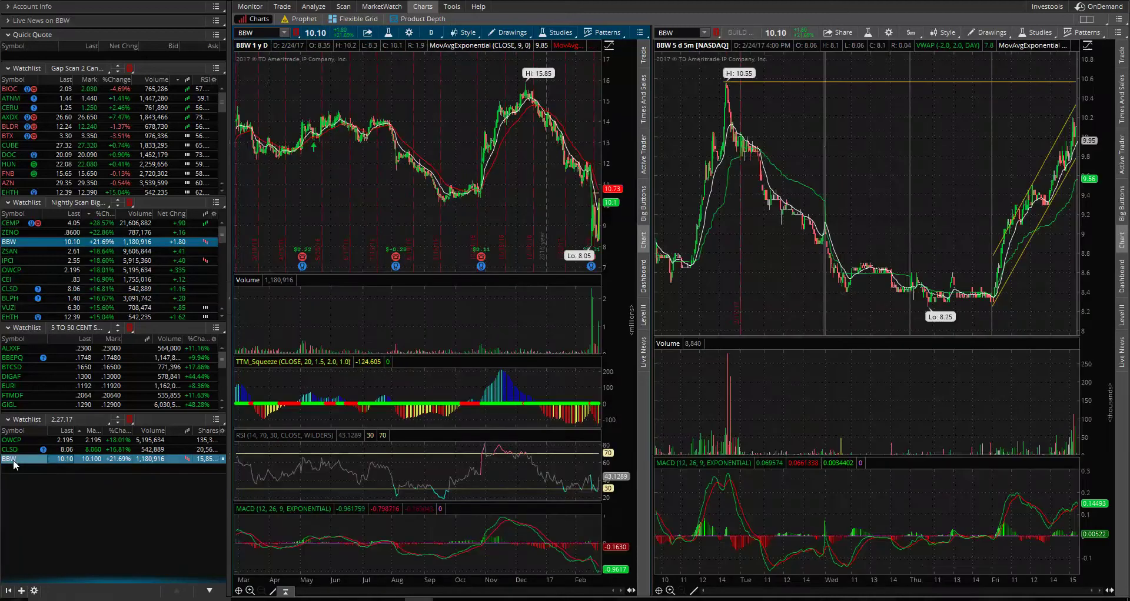
{"action": "left_click", "coordinate": [431, 33]}
{"action": "left_click", "coordinate": [427, 51]}
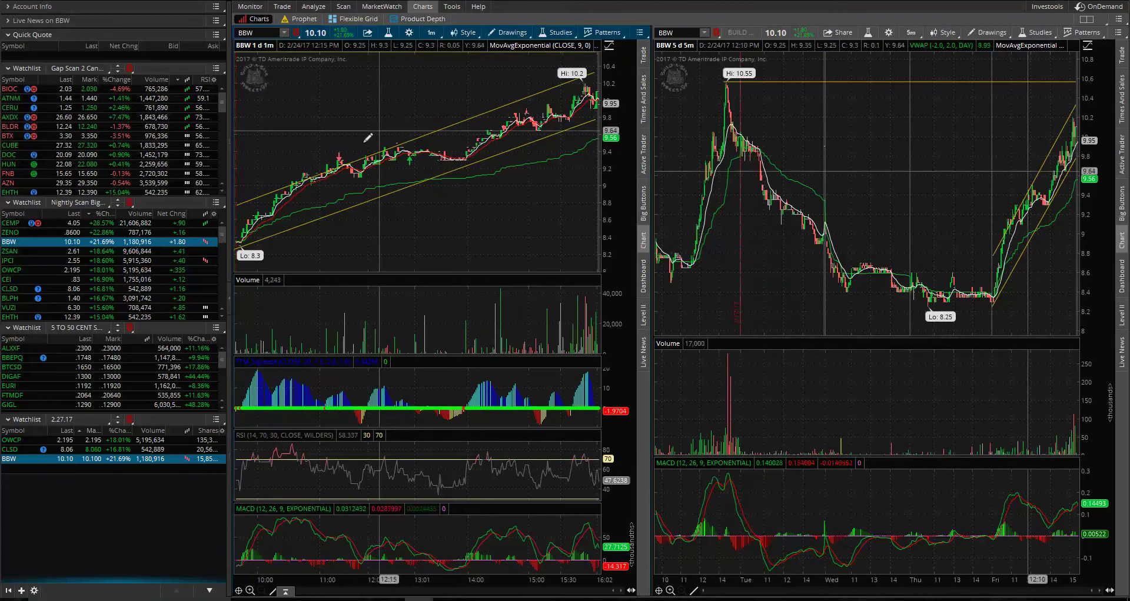
Load BLPH and VUZI in turn from the Nightly Scan watchlist and review their 1-minute and 5-minute charts
{"action": "left_click", "coordinate": [13, 289]}
{"action": "left_click", "coordinate": [14, 300]}
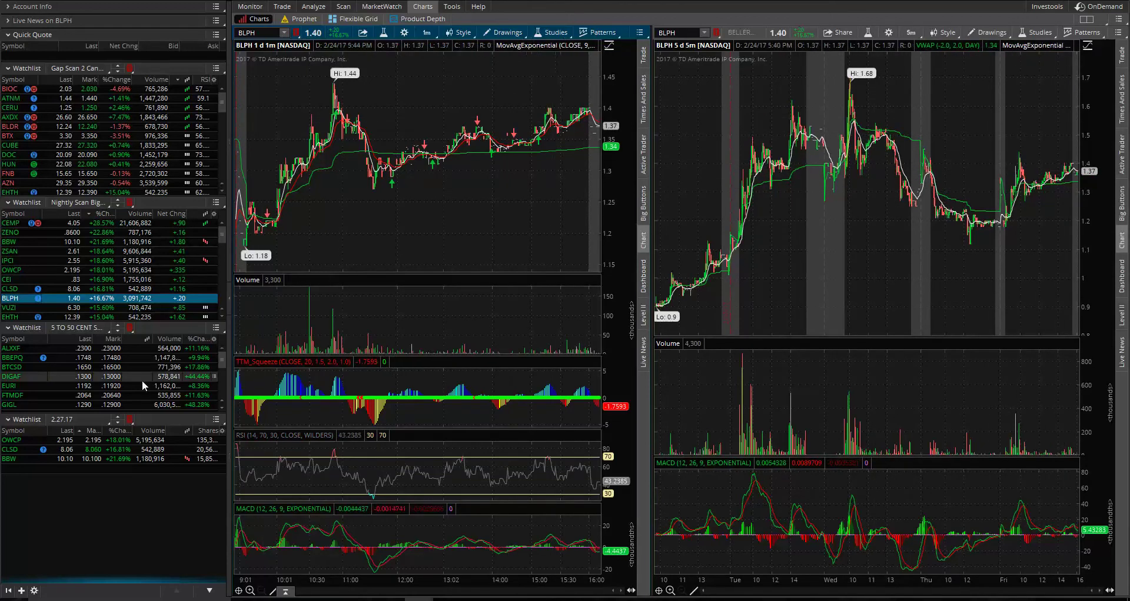
{"action": "left_click", "coordinate": [9, 308]}
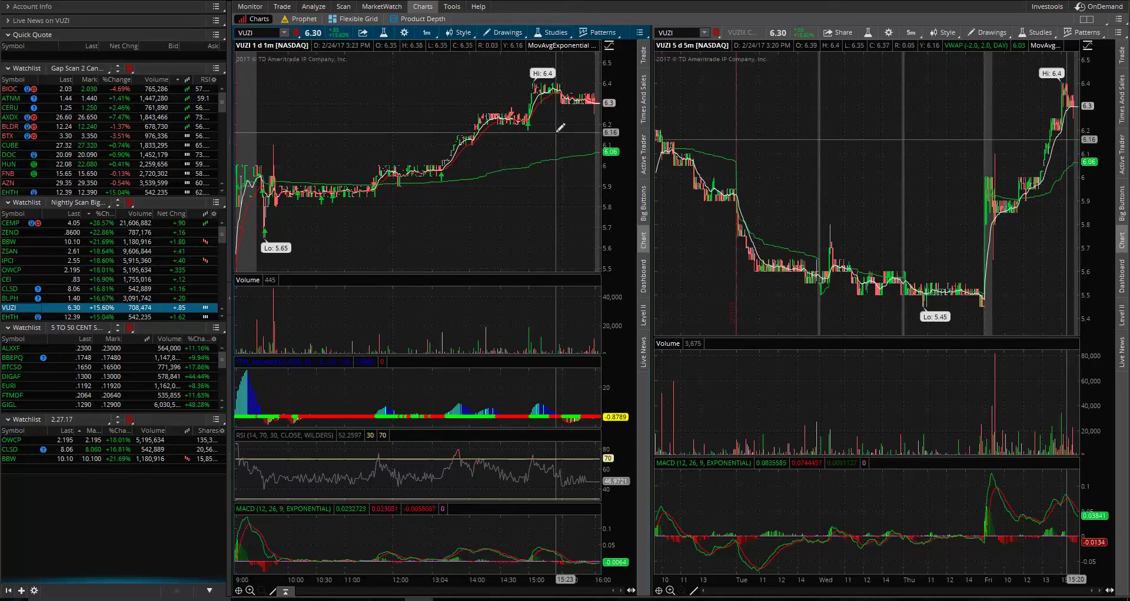
Review VUZI's intraday run-up and its recent candles on the 1-year daily timeframe, returning the chart to 1-day, 1-minute
{"action": "left_click", "coordinate": [546, 156]}
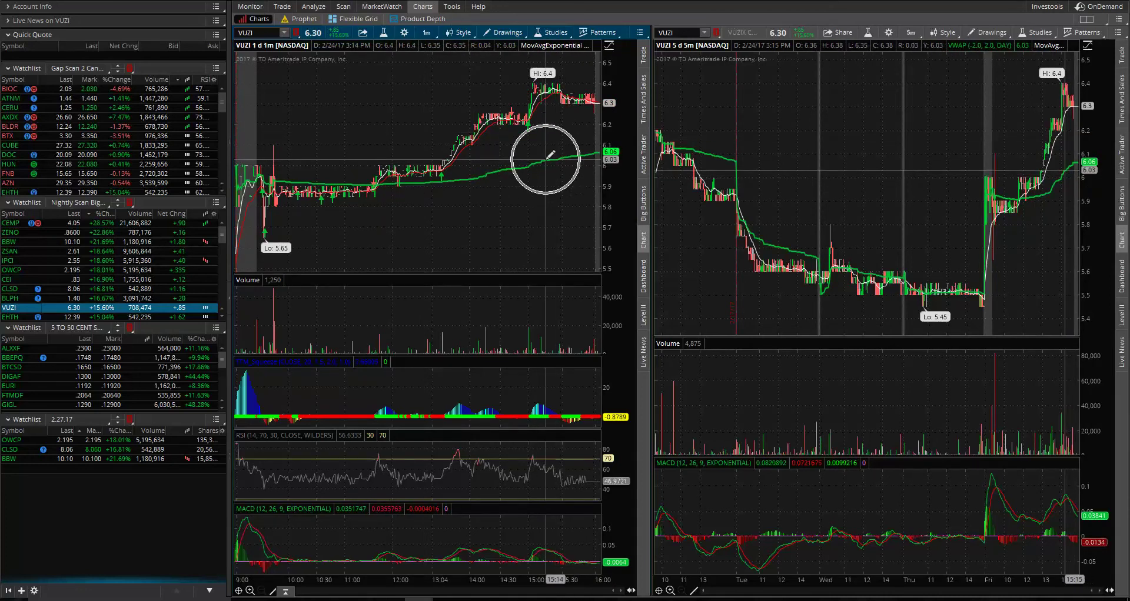
{"action": "left_click", "coordinate": [544, 96]}
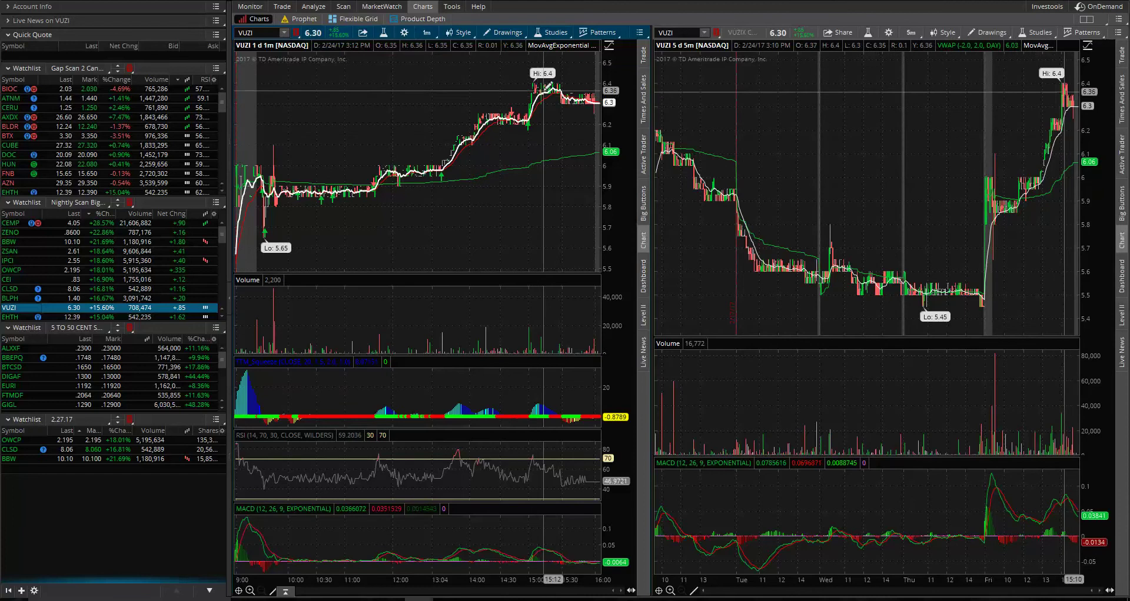
{"action": "left_click", "coordinate": [543, 98]}
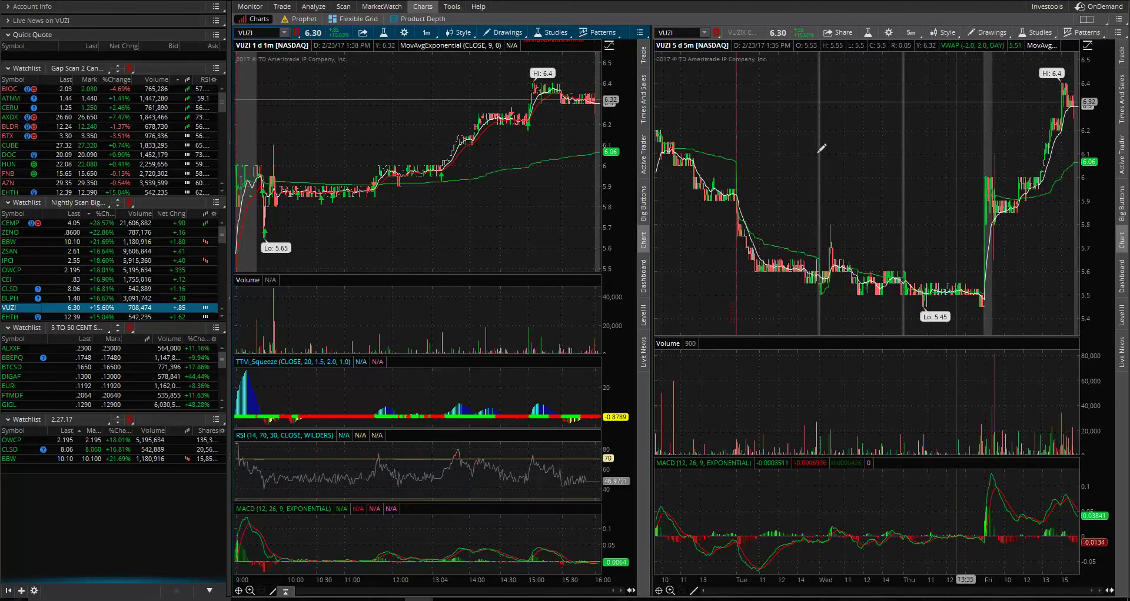
{"action": "left_click", "coordinate": [429, 33]}
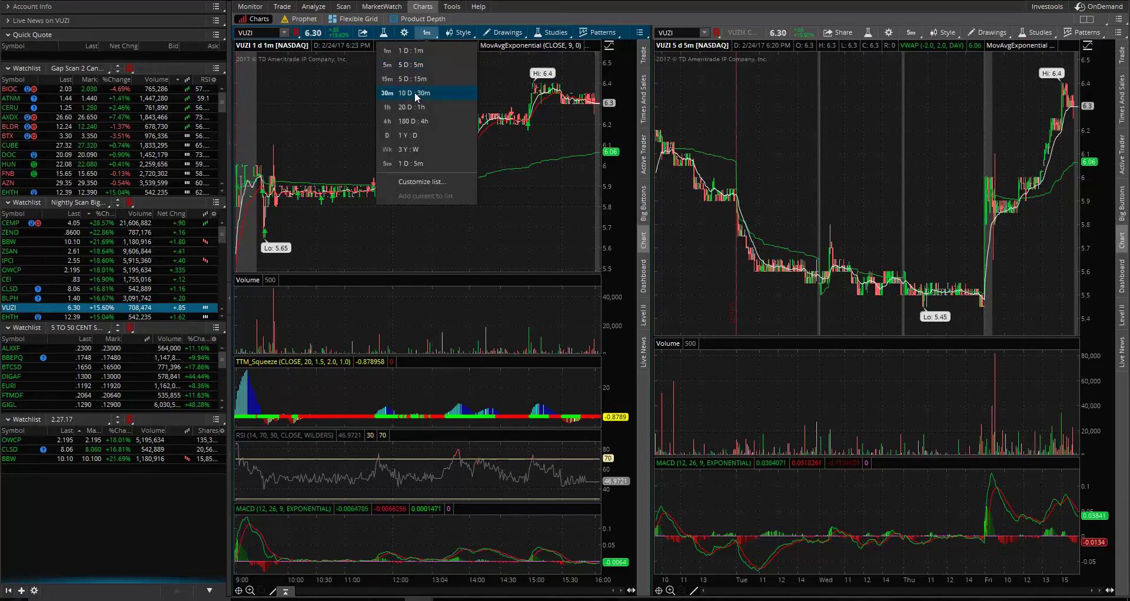
{"action": "left_click", "coordinate": [421, 138]}
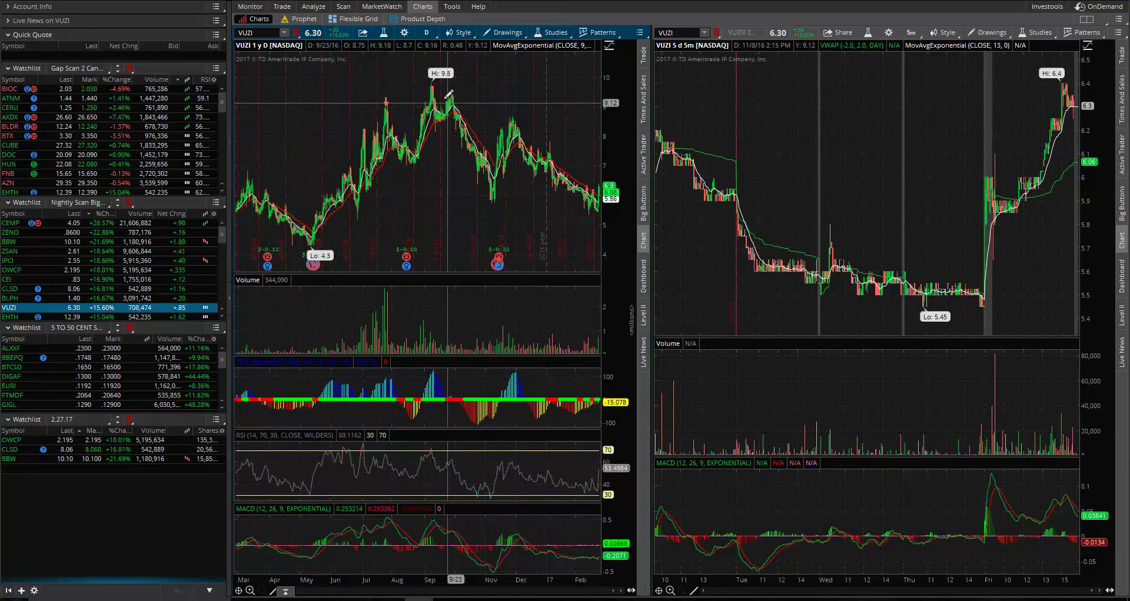
{"action": "left_click_drag", "start_coordinate": [491, 195], "coordinate": [591, 199]}
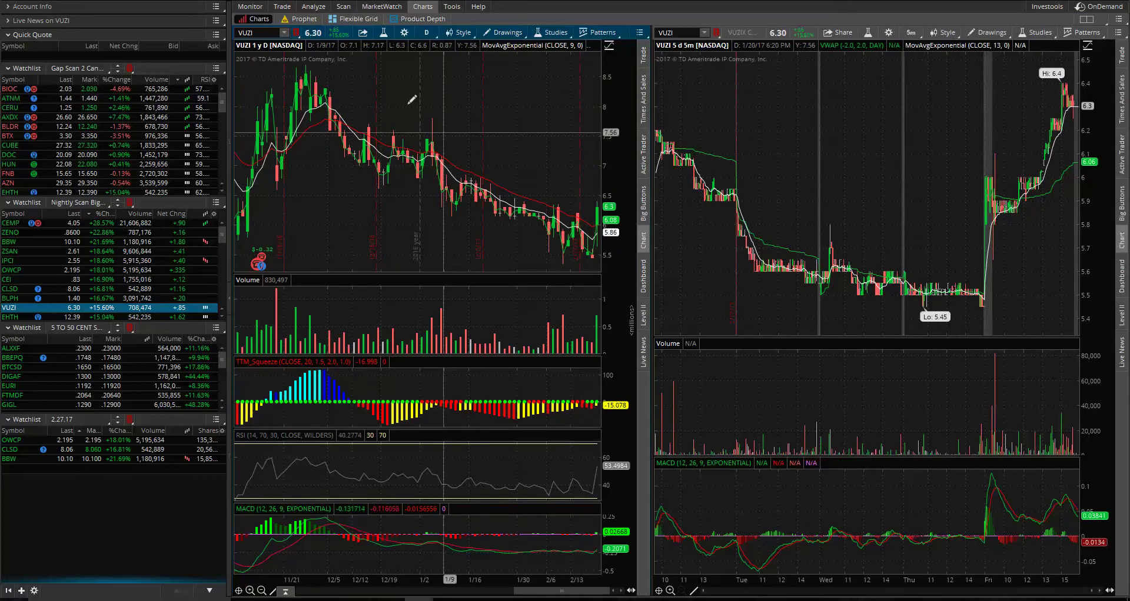
{"action": "left_click", "coordinate": [430, 35]}
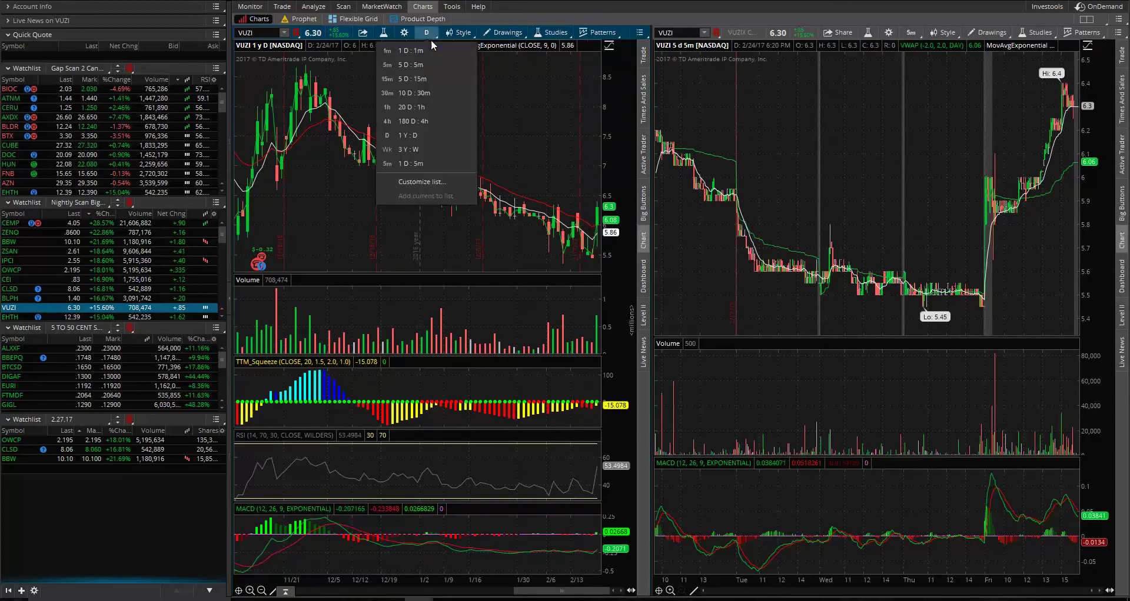
{"action": "left_click", "coordinate": [432, 51]}
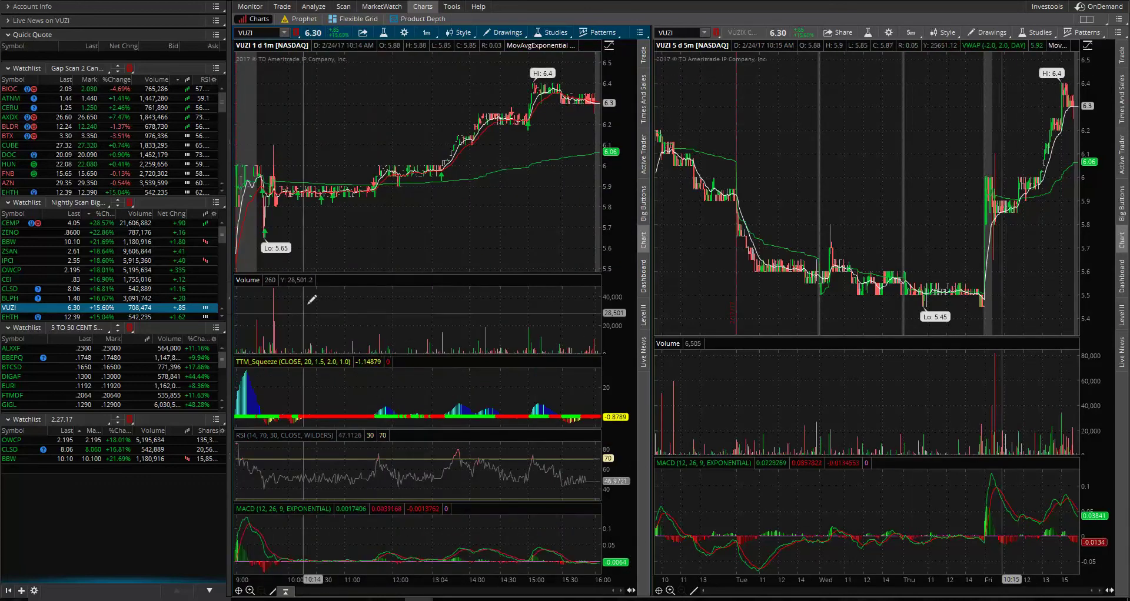
Load EHTH from the Nightly Scan watchlist and examine its recent candles on the 1-year daily timeframe
{"action": "left_click", "coordinate": [14, 317]}
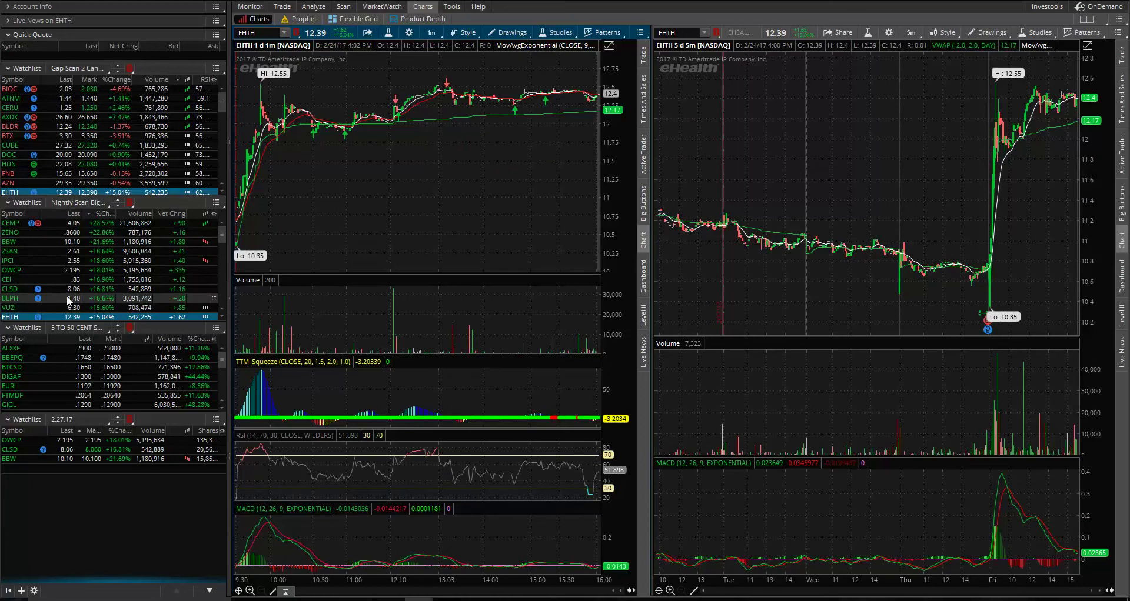
{"action": "scroll", "coordinate": [68, 301], "scroll_direction": "down", "scroll_amount": 6}
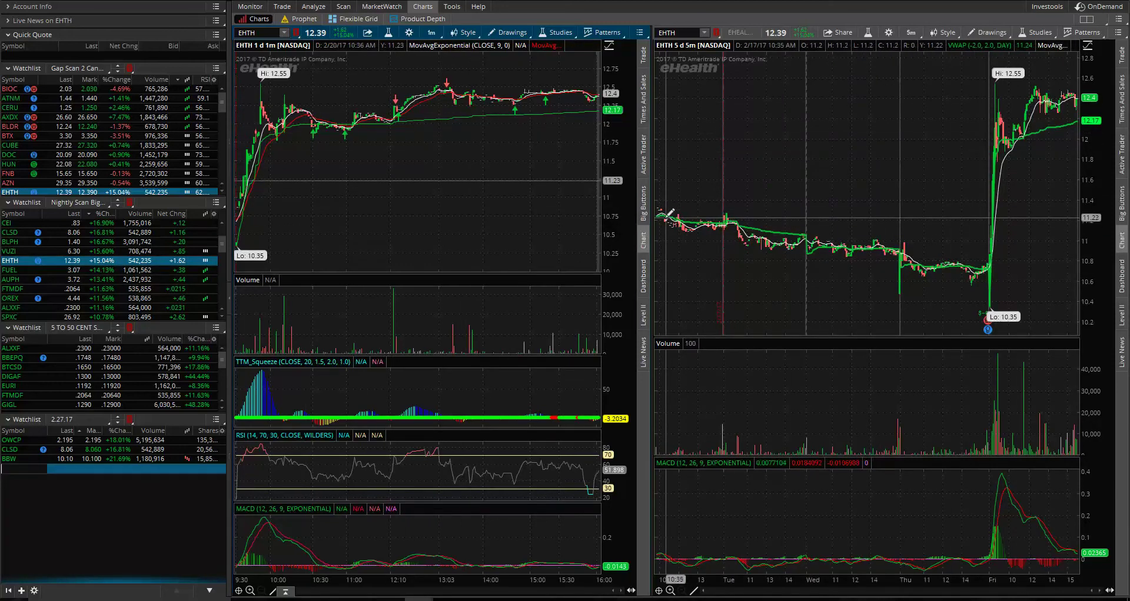
{"action": "left_click", "coordinate": [431, 33]}
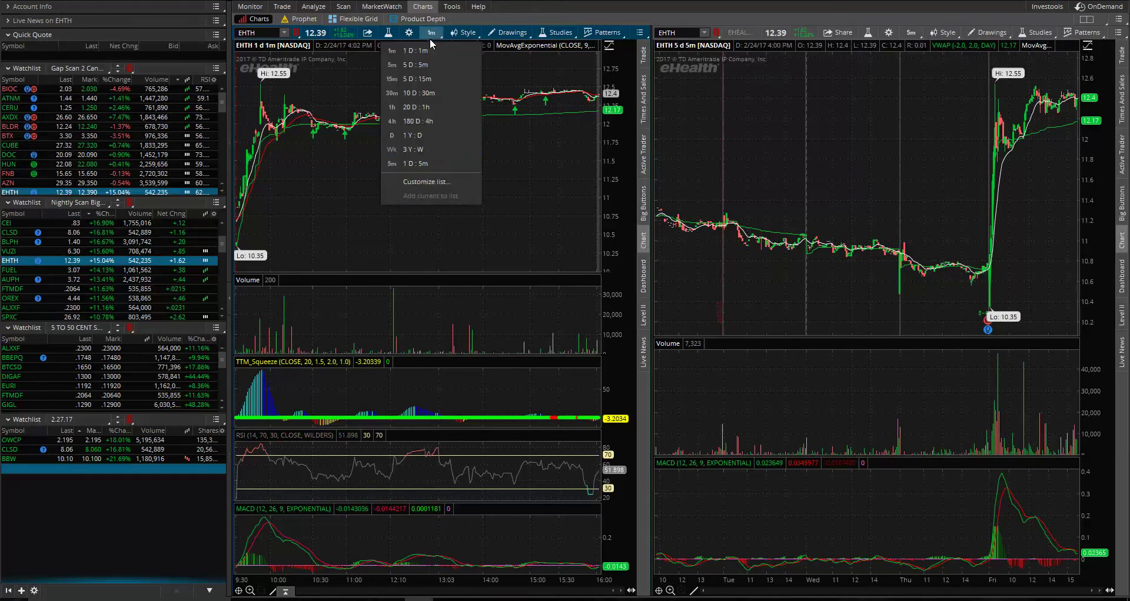
{"action": "left_click", "coordinate": [421, 139]}
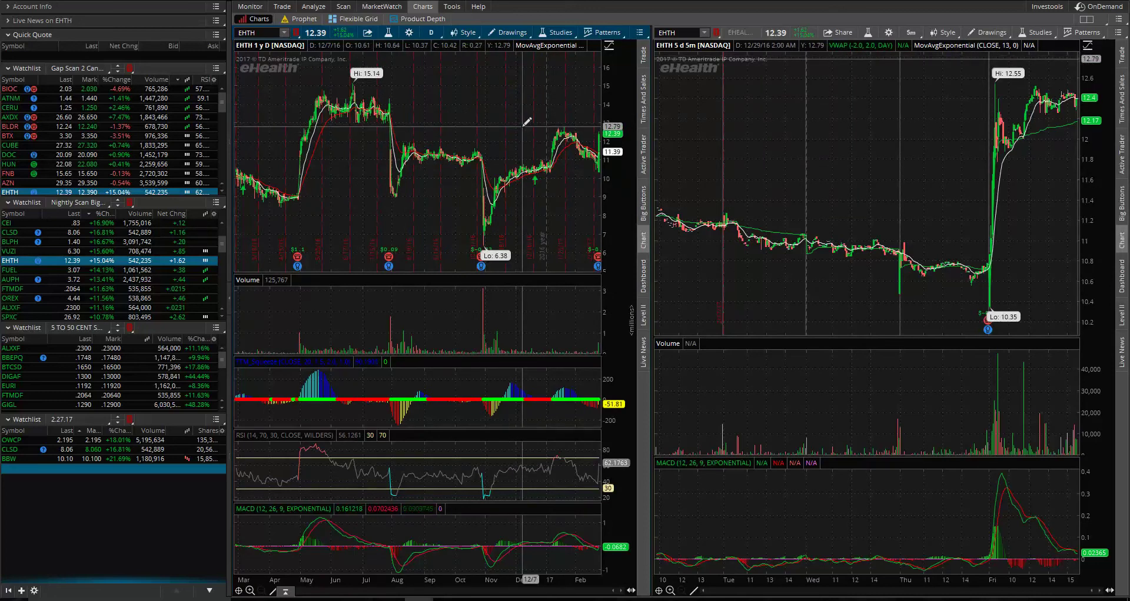
{"action": "left_click_drag", "start_coordinate": [527, 122], "coordinate": [607, 120]}
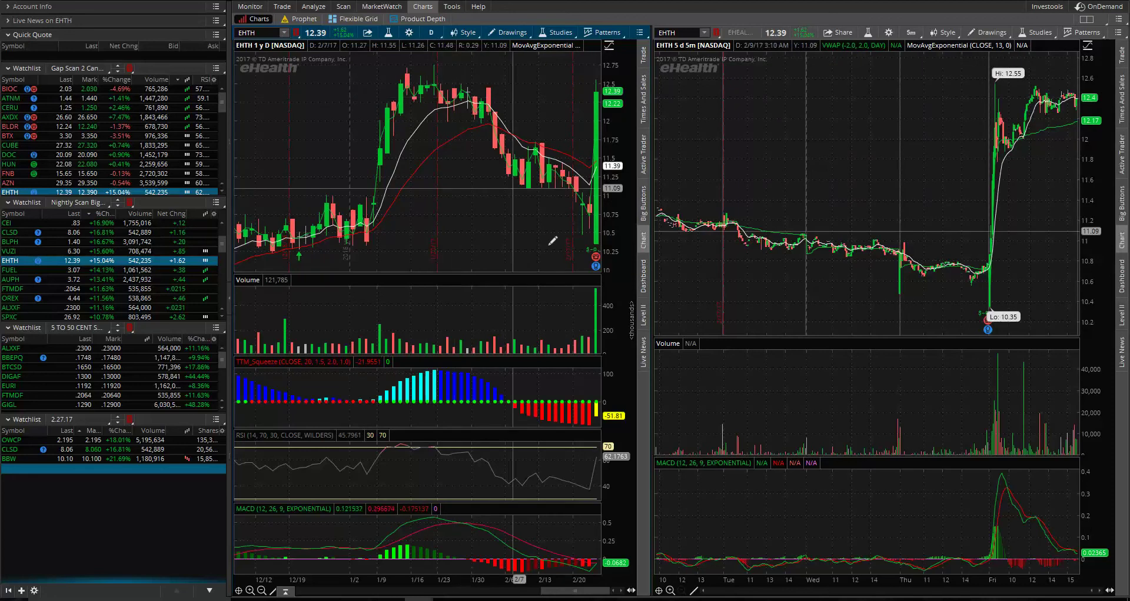
Add EHTH to the 2.27.17 watchlist
{"action": "left_click", "coordinate": [23, 480]}
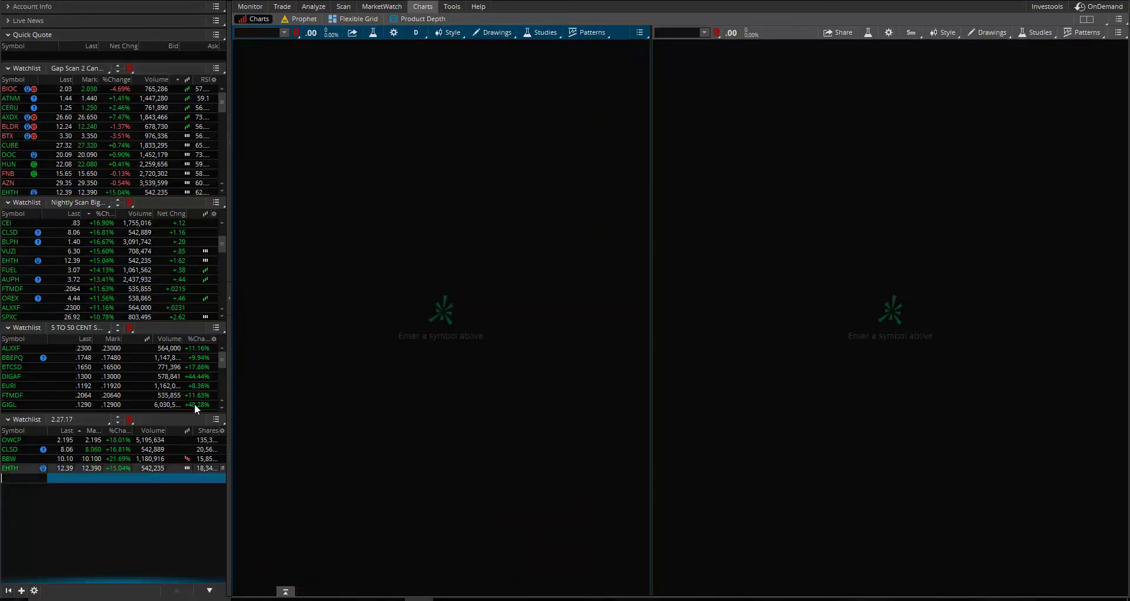
{"action": "left_click", "coordinate": [416, 33]}
{"action": "left_click", "coordinate": [349, 101]}
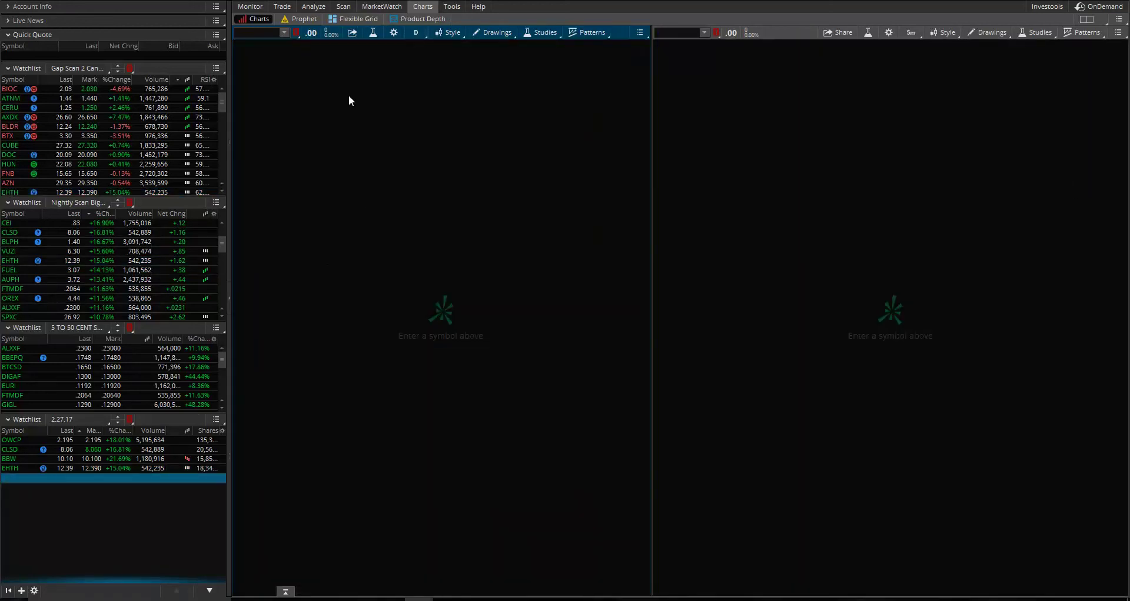
Load FUEL from the Nightly Scan watchlist and set its daily chart to the 1-day, 1-minute timeframe for review
{"action": "left_click", "coordinate": [14, 272]}
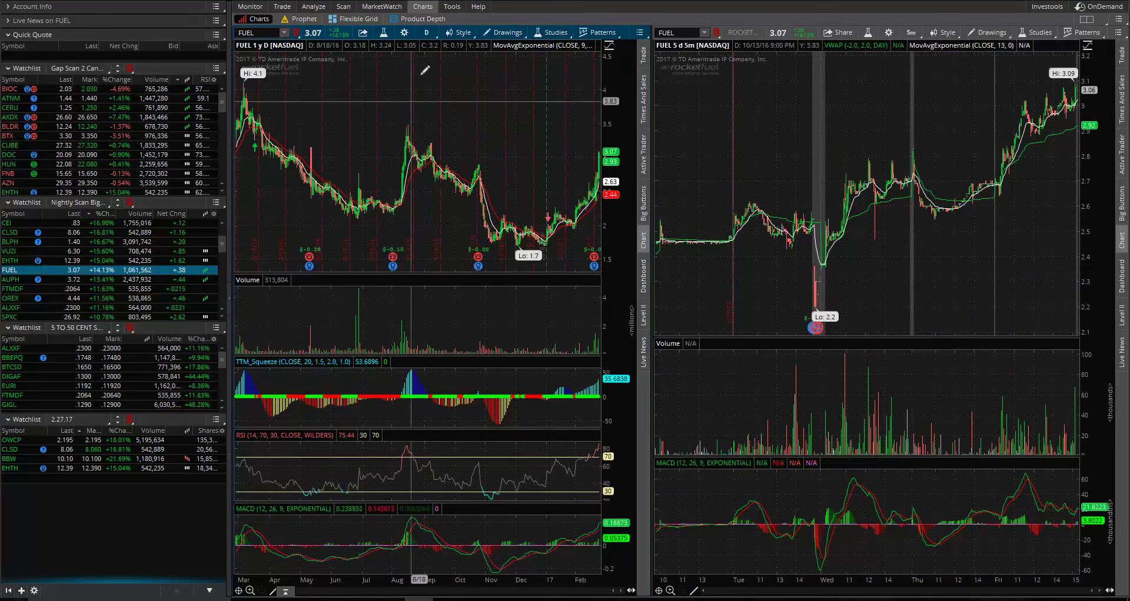
{"action": "left_click", "coordinate": [426, 33]}
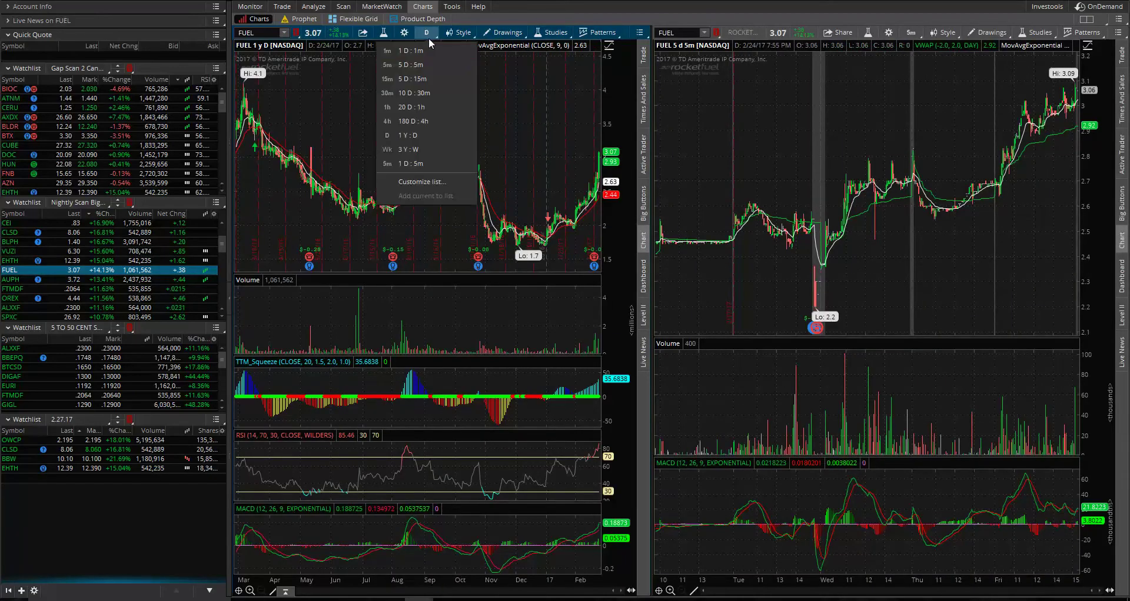
{"action": "left_click", "coordinate": [423, 51]}
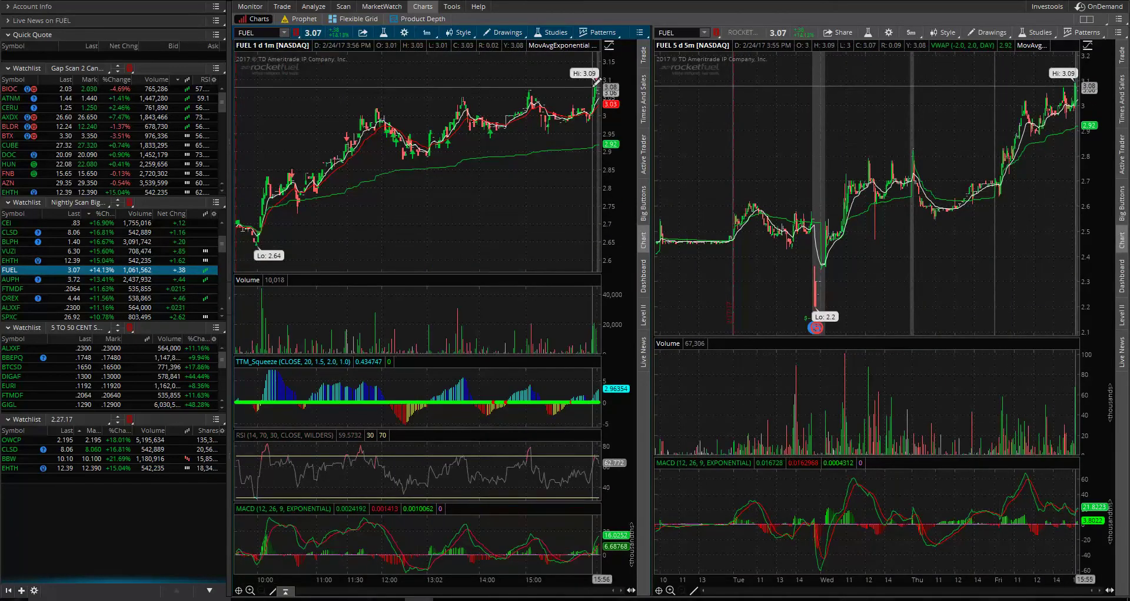
{"action": "key", "text": "alt"}
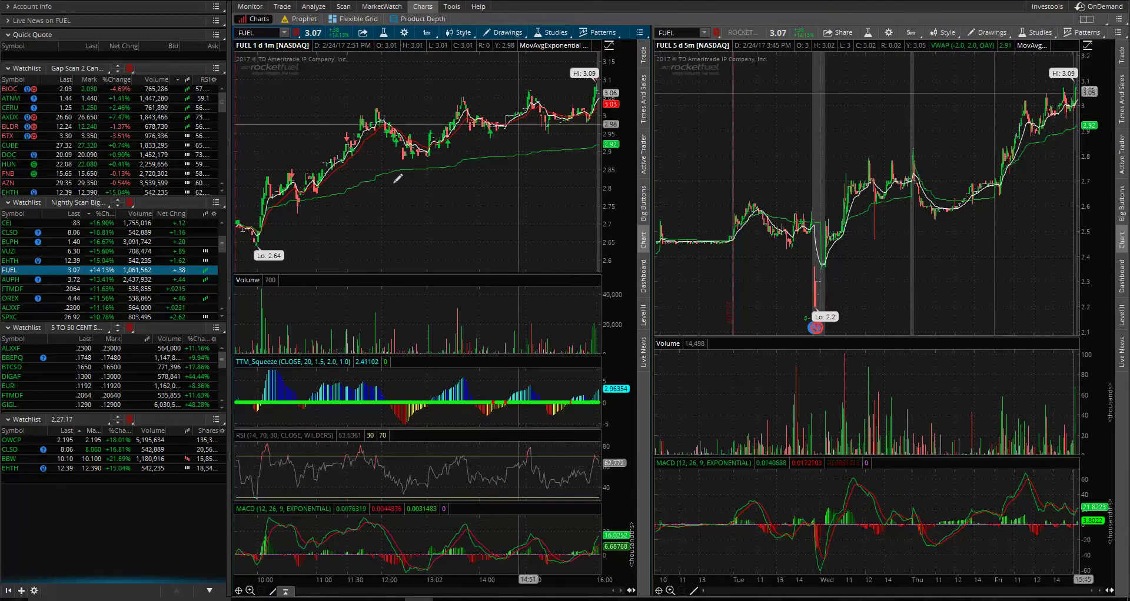
Add FUEL to the 2.27.17 watchlist
{"action": "left_click", "coordinate": [18, 478]}
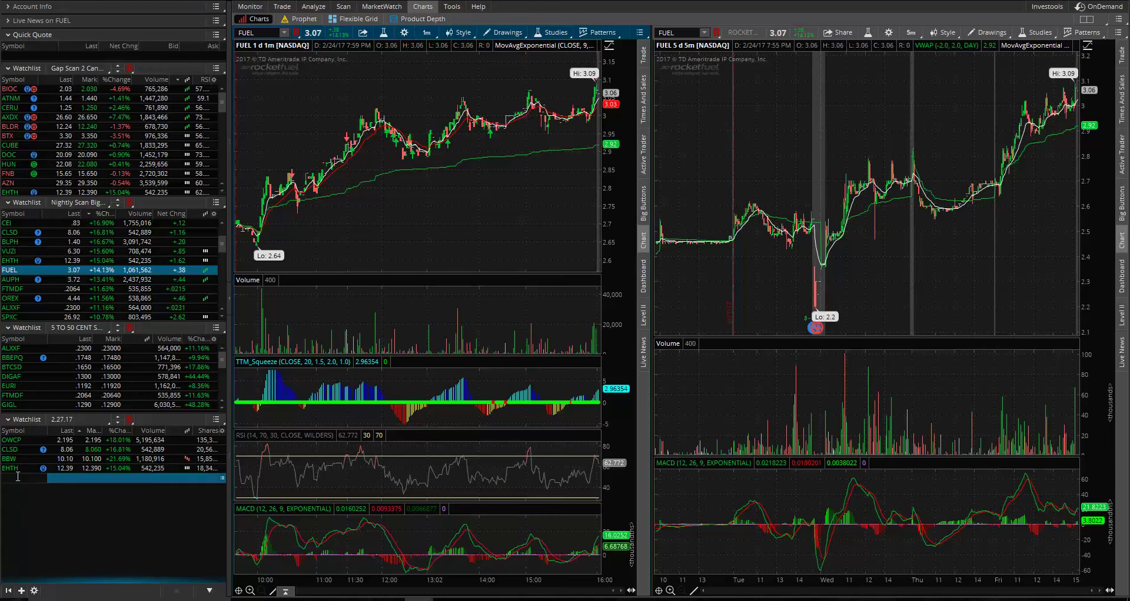
{"action": "type", "text": "FUEL"}
{"action": "key", "text": "Return"}
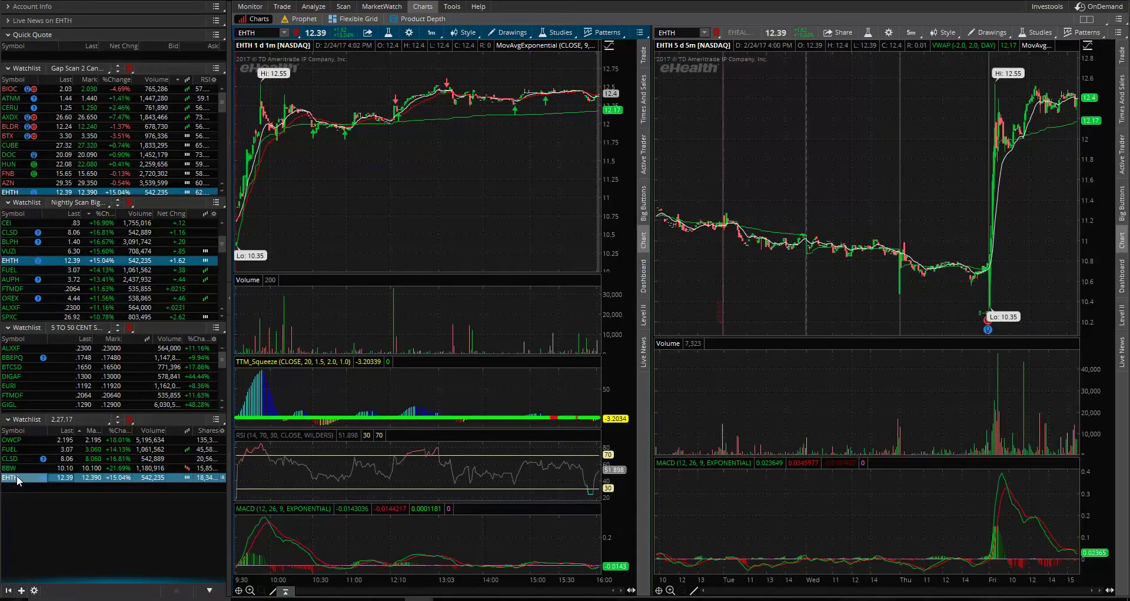
Load AUPH from the Nightly Scan watchlist to review its charts and add it to the 2.27.17 watchlist
{"action": "left_click", "coordinate": [19, 279]}
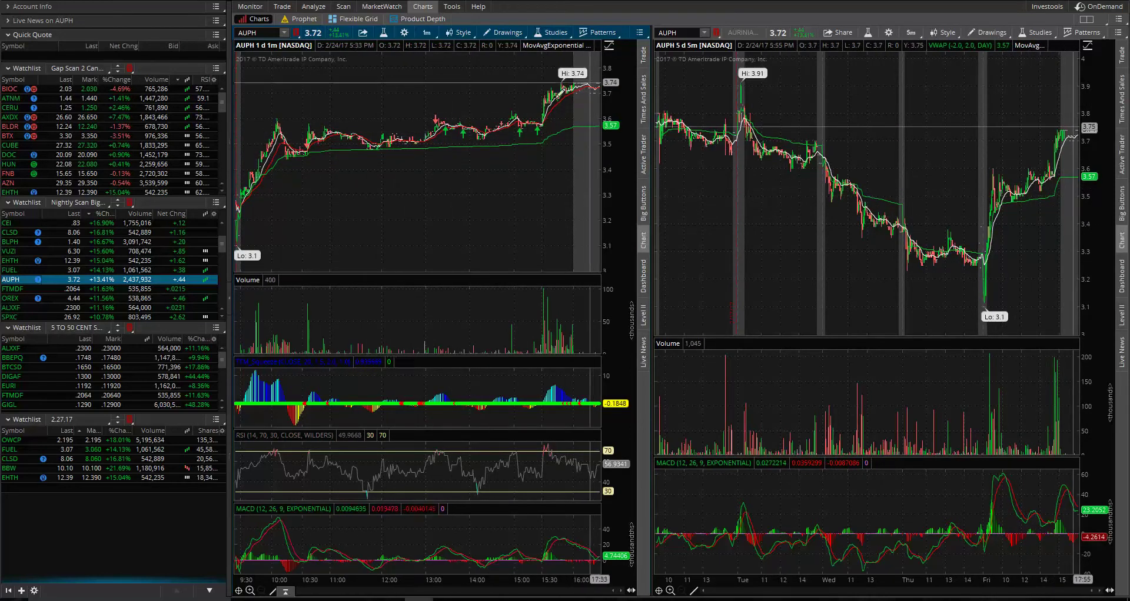
{"action": "left_click", "coordinate": [7, 494]}
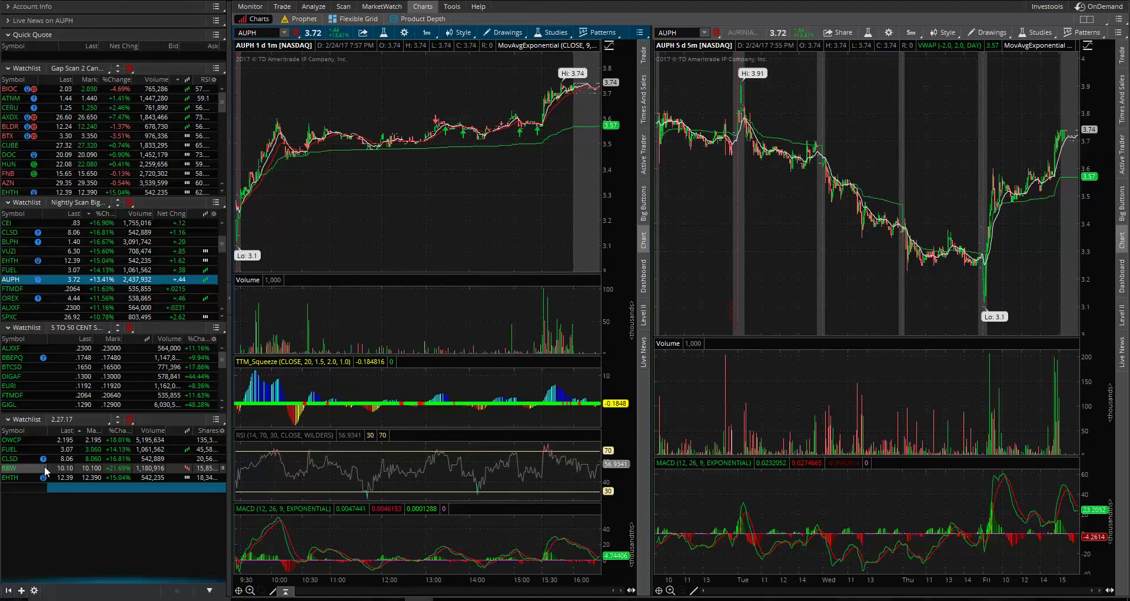
{"action": "type", "text": "AUPH"}
{"action": "key", "text": "Return"}
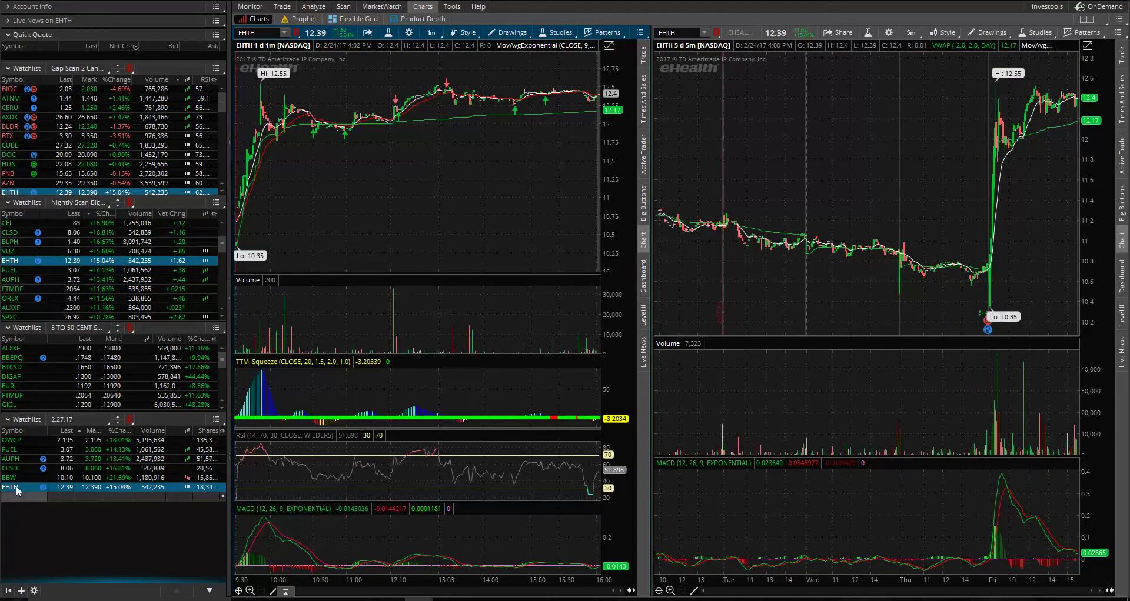
Load AUPH from the 2.27.17 watchlist and examine Friday's trading from the open on its 1-minute and 5-minute charts
{"action": "left_click", "coordinate": [18, 460]}
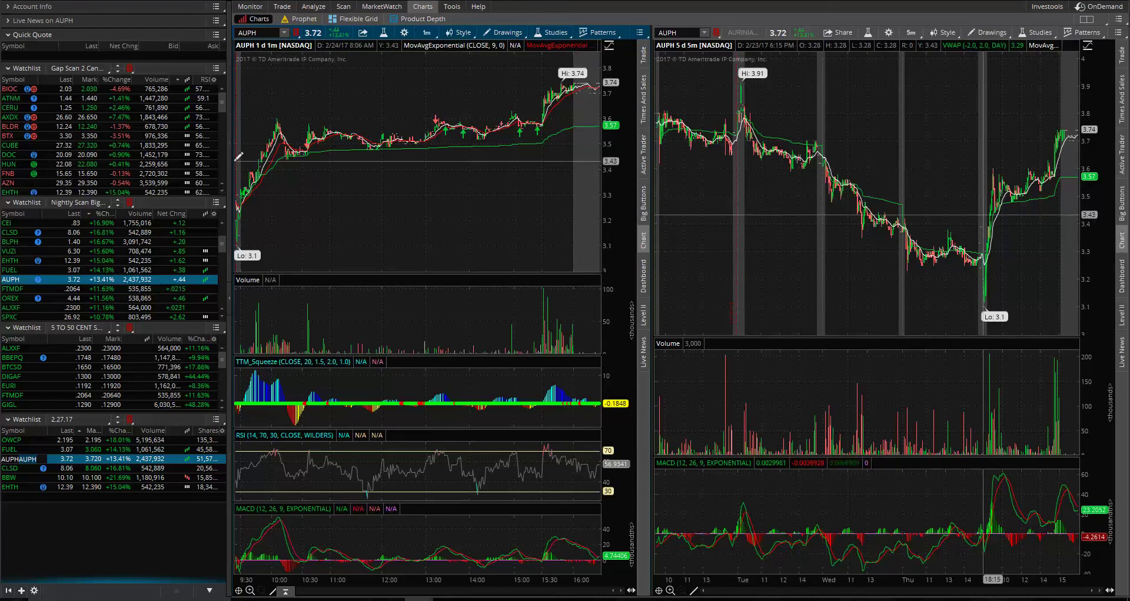
{"action": "left_click_drag", "start_coordinate": [252, 155], "coordinate": [391, 159]}
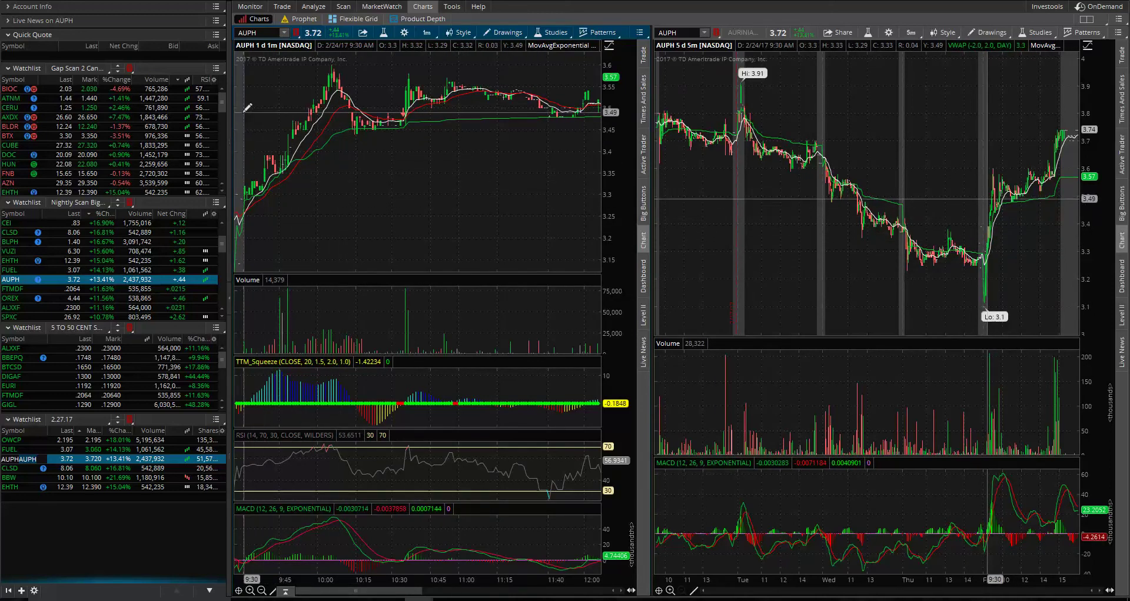
{"action": "left_click_drag", "start_coordinate": [246, 107], "coordinate": [375, 111]}
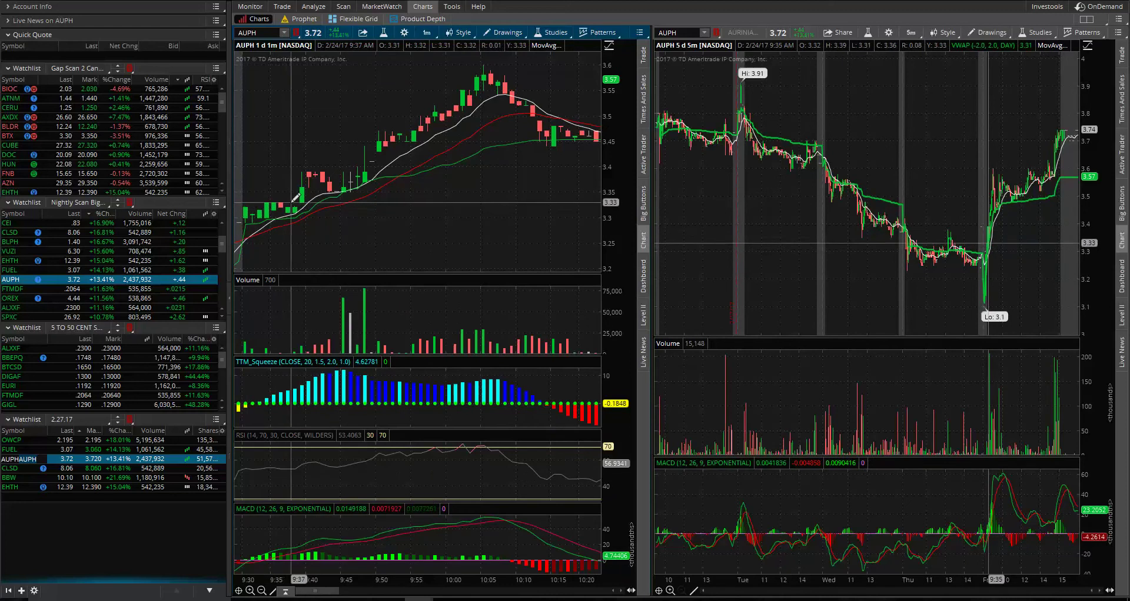
{"action": "left_click", "coordinate": [910, 33]}
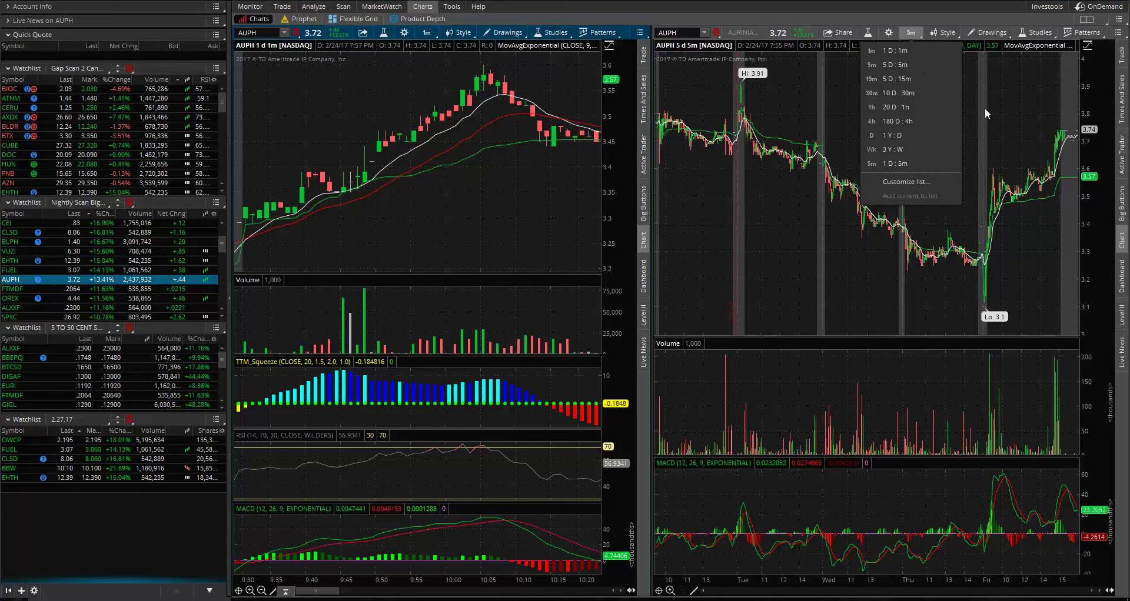
{"action": "left_click", "coordinate": [635, 322]}
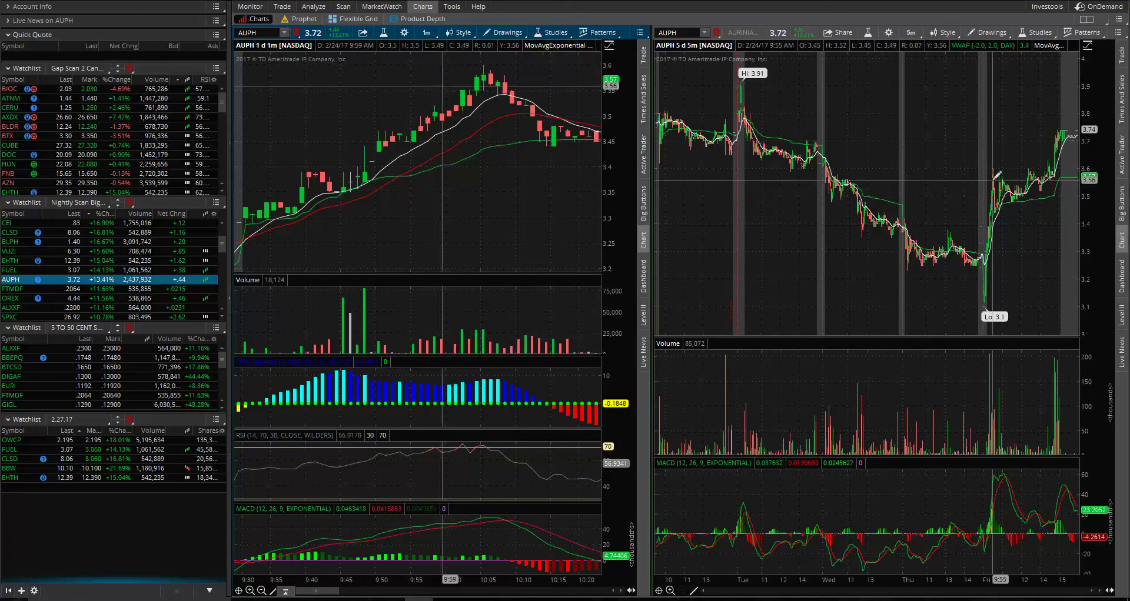
{"action": "left_click_drag", "start_coordinate": [990, 174], "coordinate": [1074, 177]}
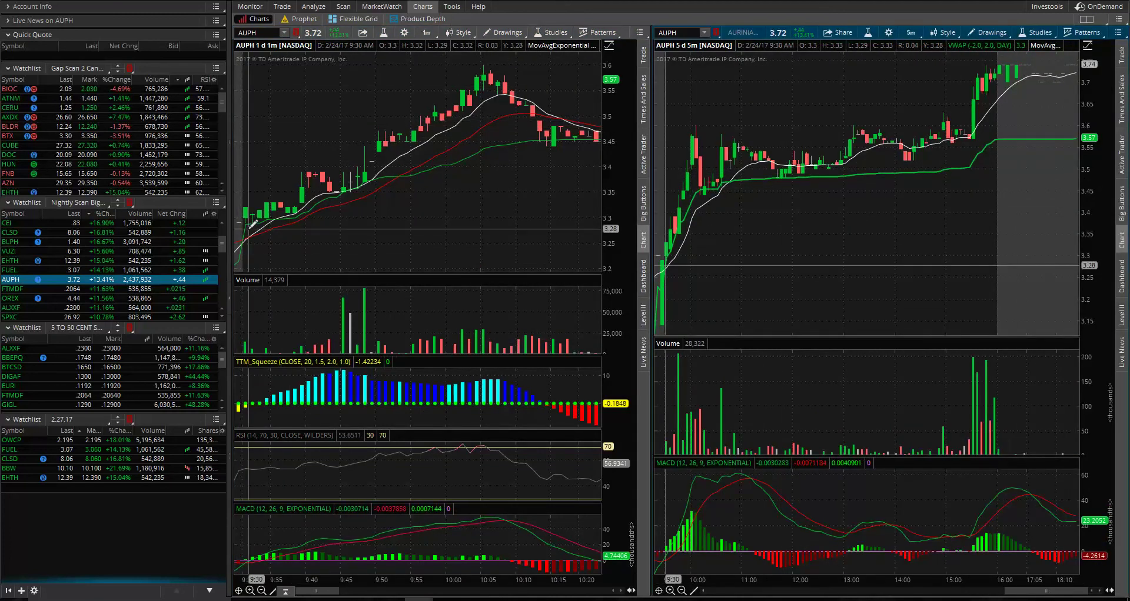
Examine AUPH's morning run-up on both charts and draw a near-horizontal trend line from the morning high at about 3.61
{"action": "left_click", "coordinate": [287, 202]}
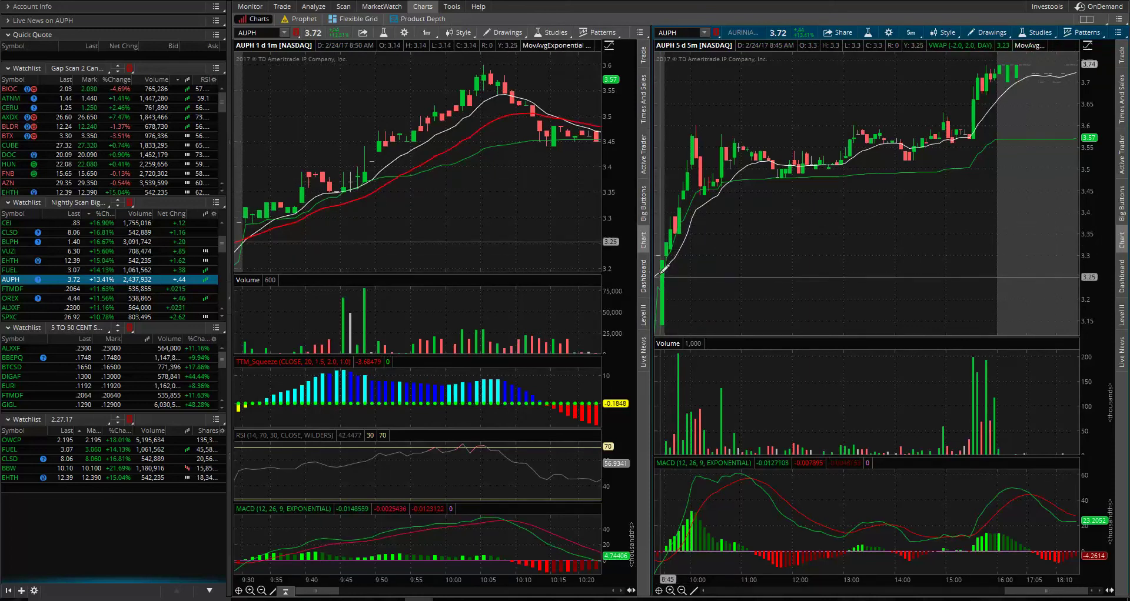
{"action": "left_click", "coordinate": [680, 223]}
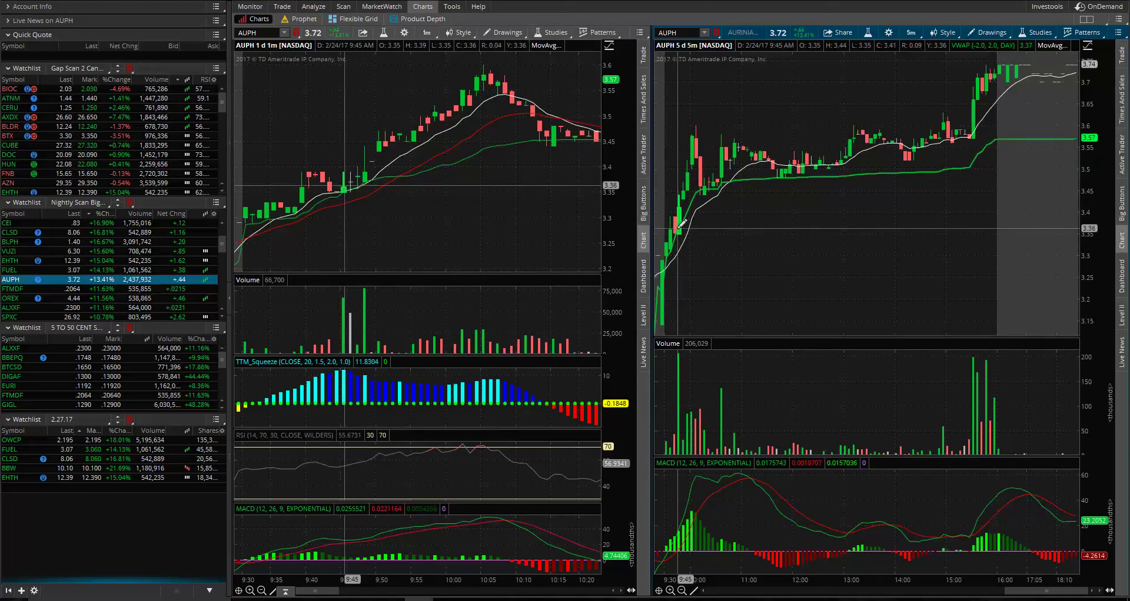
{"action": "left_click", "coordinate": [677, 217]}
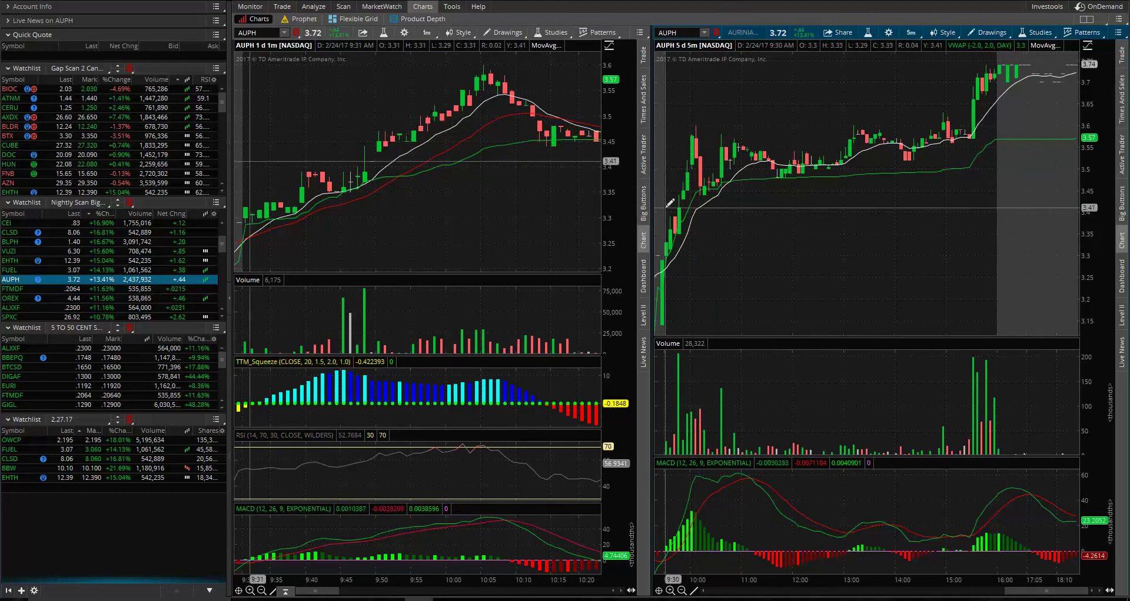
{"action": "left_click", "coordinate": [471, 96]}
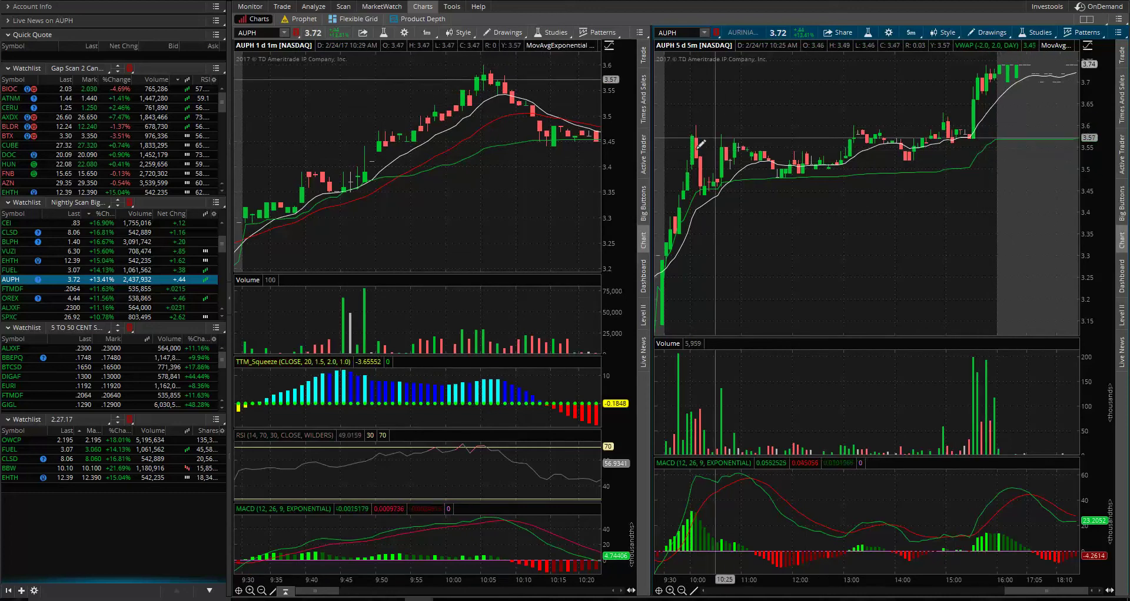
{"action": "left_click", "coordinate": [260, 592]}
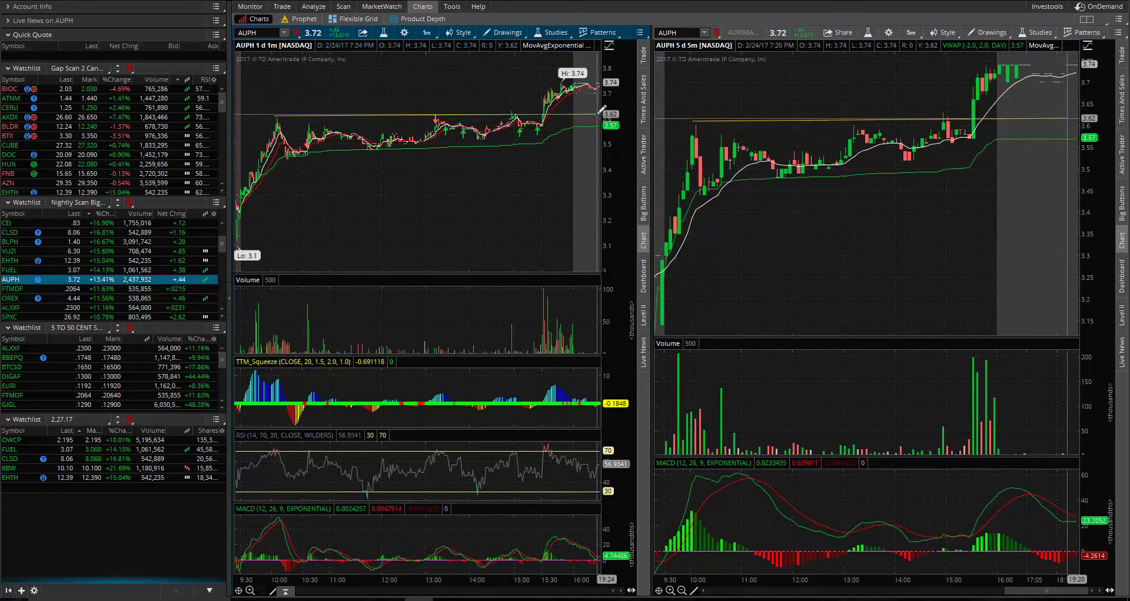
Finish AUPH's near-horizontal trend line on the 1-minute chart at the end of Friday's session, at about 3.62
{"action": "left_click", "coordinate": [598, 114]}
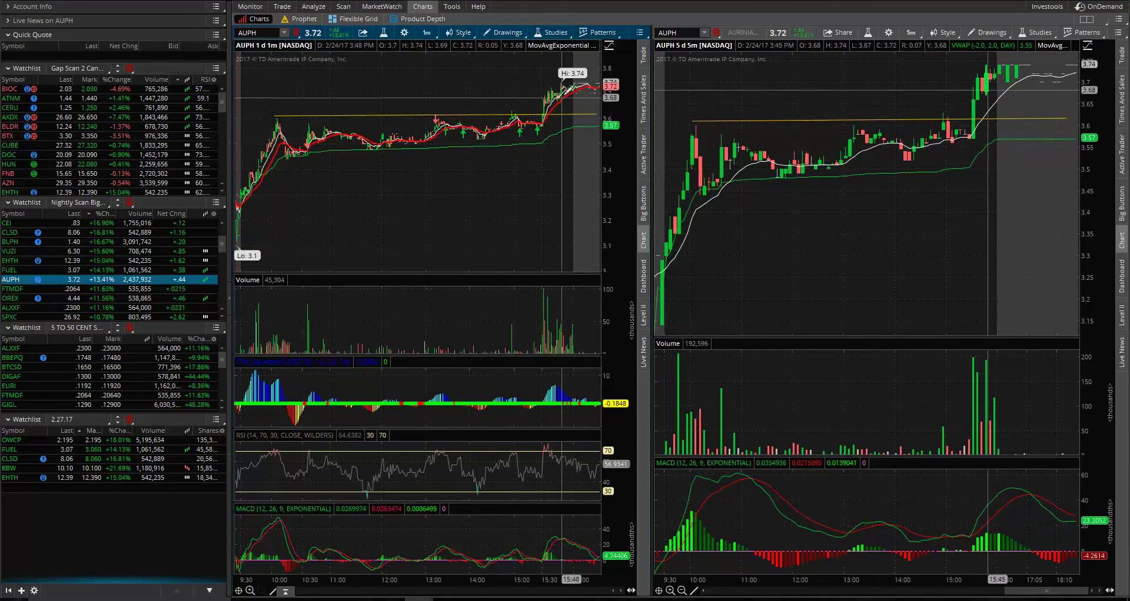
Review the FTMDF and OREX charts from the Nightly Scan watchlist and add OREX to the 2.27.17 watchlist
{"action": "left_click", "coordinate": [11, 290]}
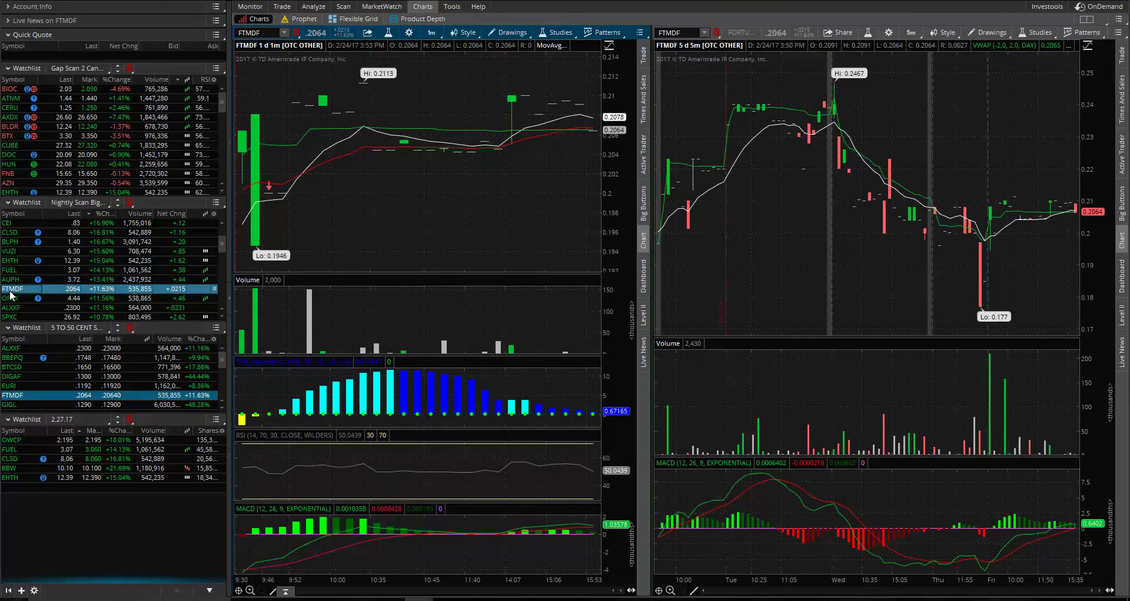
{"action": "left_click", "coordinate": [11, 299]}
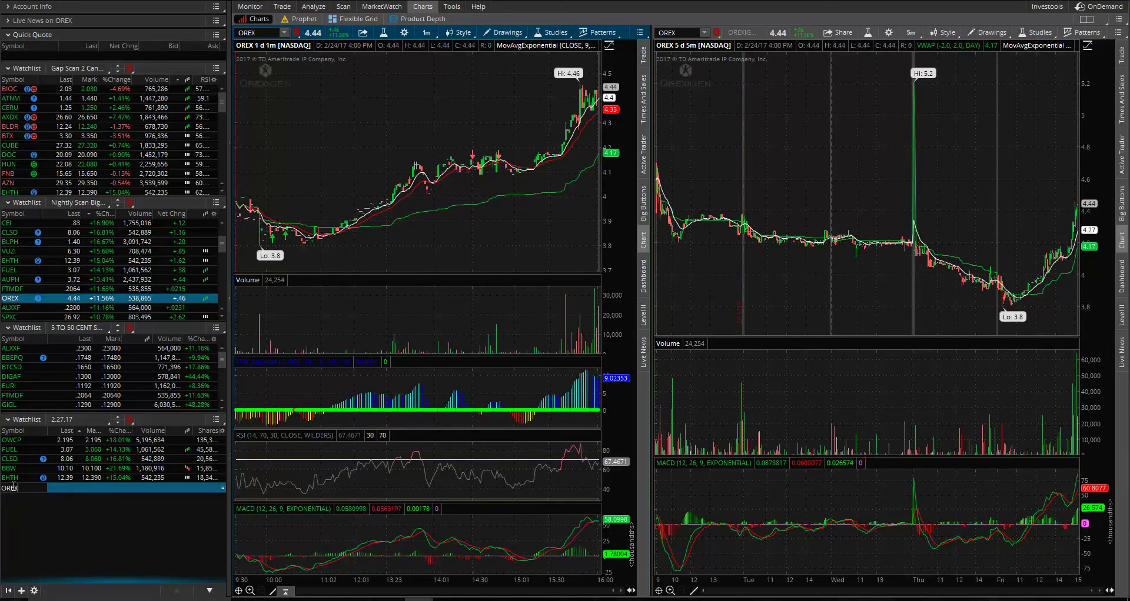
{"action": "left_click", "coordinate": [15, 487]}
{"action": "type", "text": "OREX"}
{"action": "key", "text": "Return"}
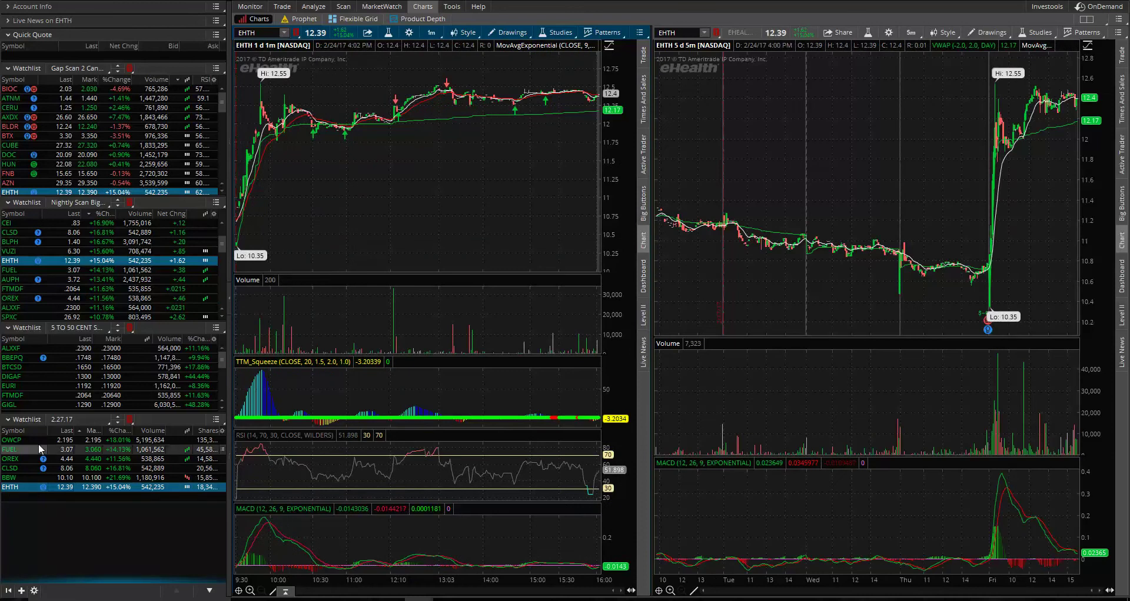
Load OREX from the 2.27.17 watchlist and examine Thursday's spike and decline on its 5-minute chart
{"action": "left_click", "coordinate": [14, 460]}
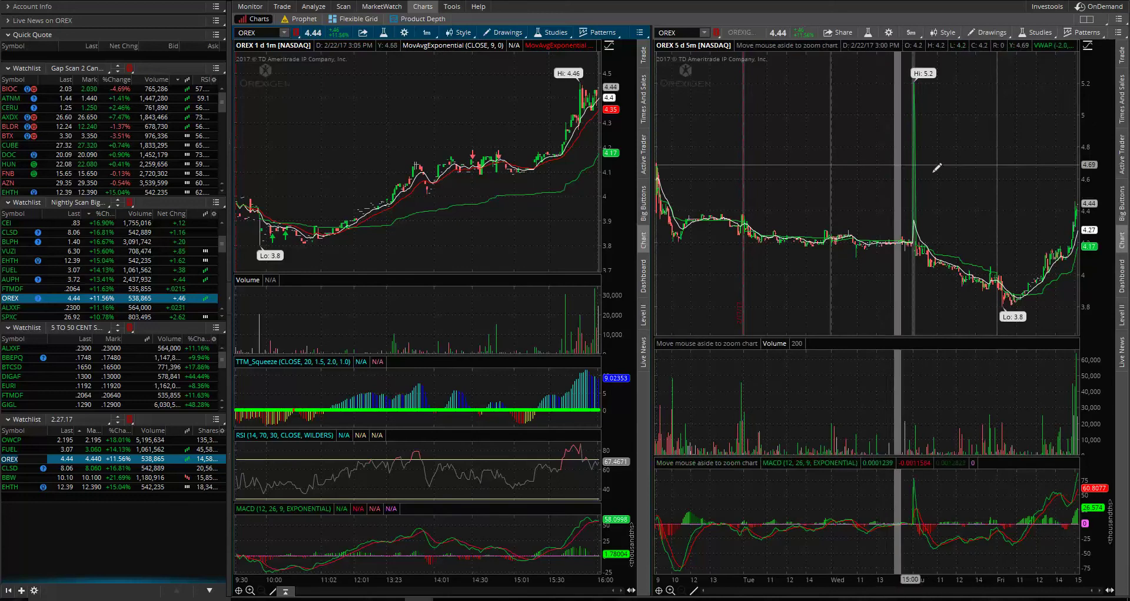
{"action": "scroll", "coordinate": [938, 164], "scroll_direction": "up", "scroll_amount": 3}
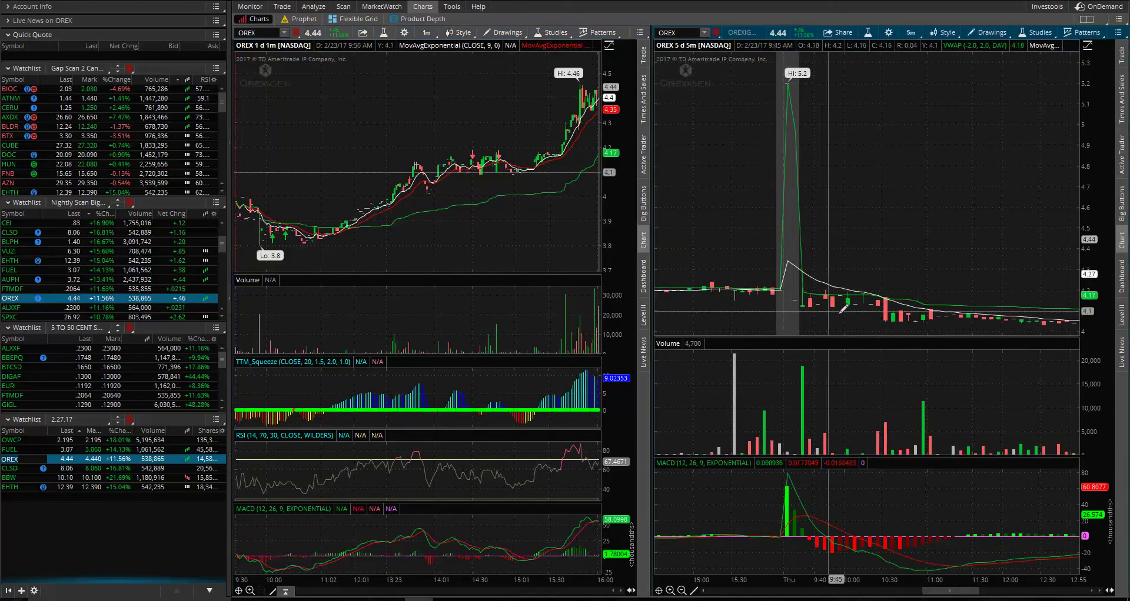
{"action": "scroll", "coordinate": [1014, 306], "scroll_direction": "down", "scroll_amount": 5}
{"action": "scroll", "coordinate": [1013, 307], "scroll_direction": "down", "scroll_amount": 3}
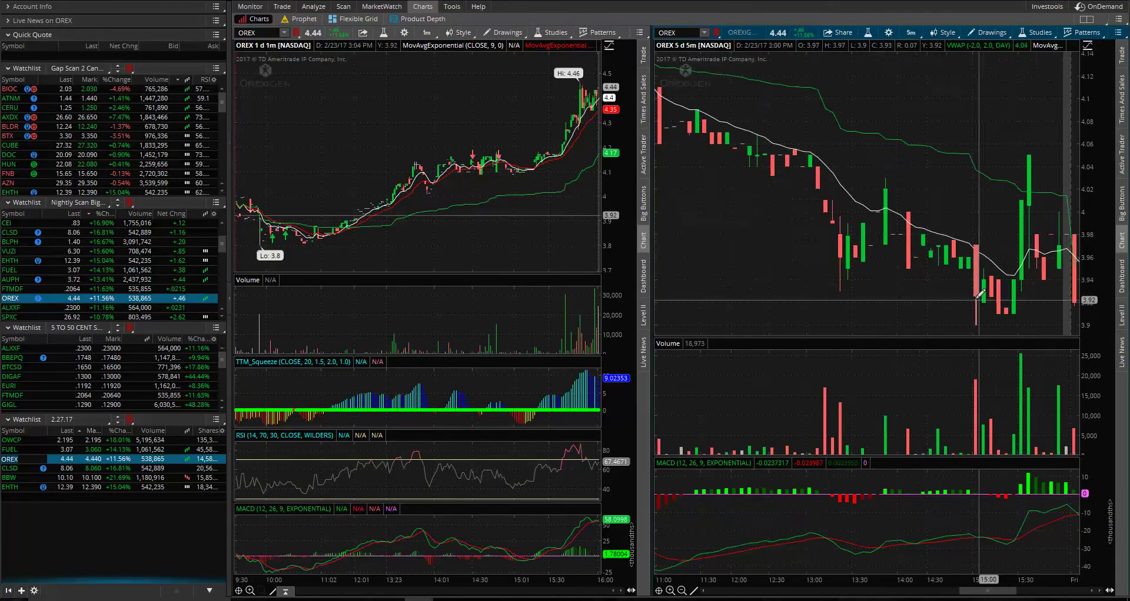
{"action": "left_click", "coordinate": [680, 592]}
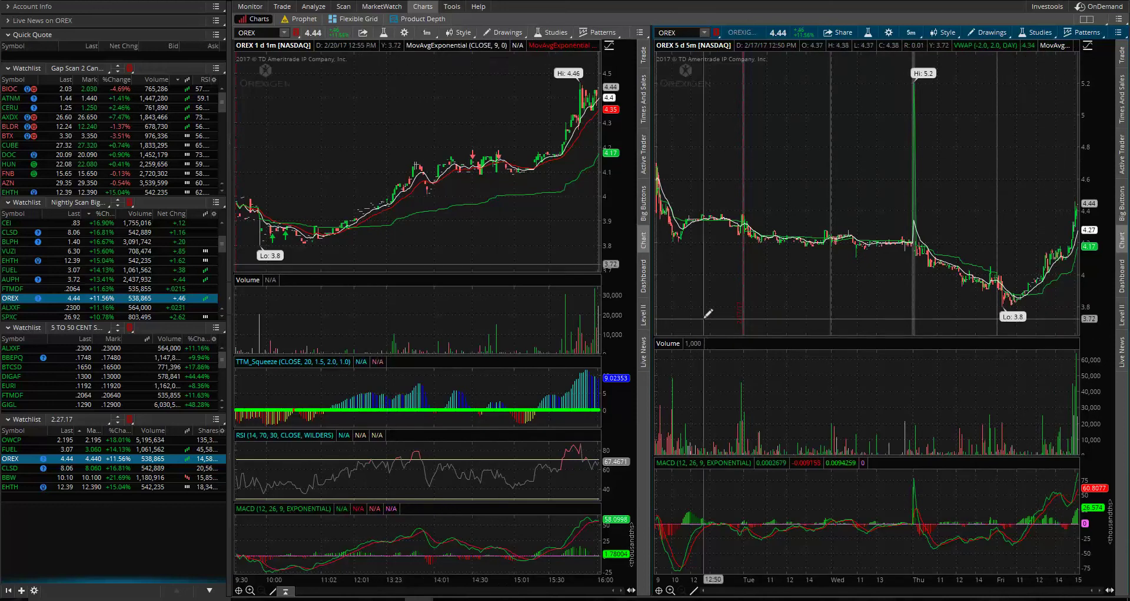
Examine OREX's latest candles on the 20 D : 1h time frame and restore the chart to 1 D : 1m
{"action": "left_click", "coordinate": [426, 32]}
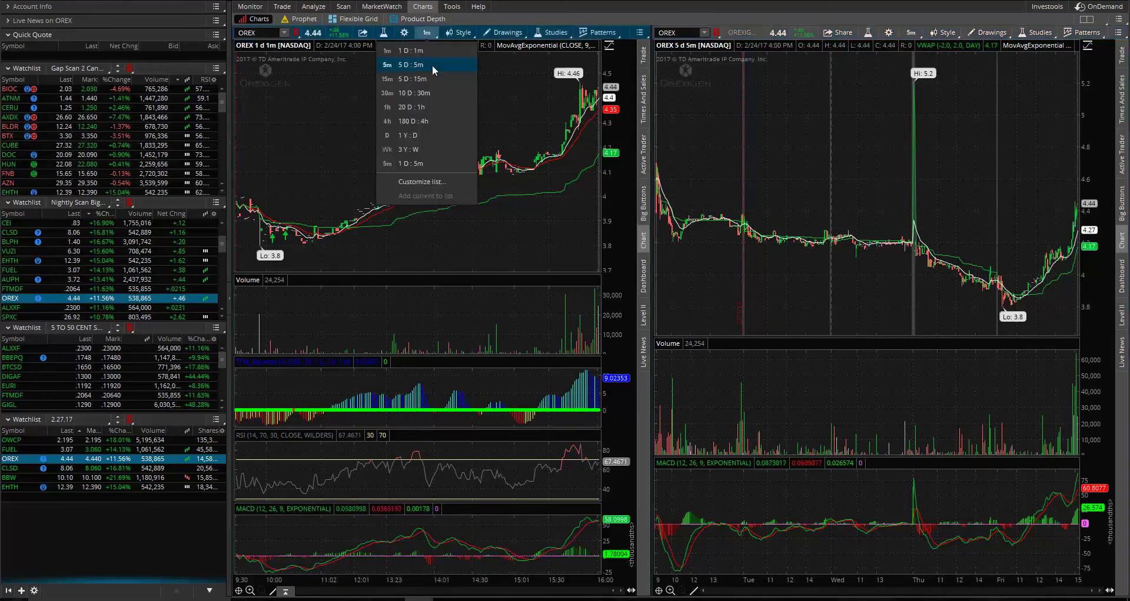
{"action": "left_click", "coordinate": [414, 108]}
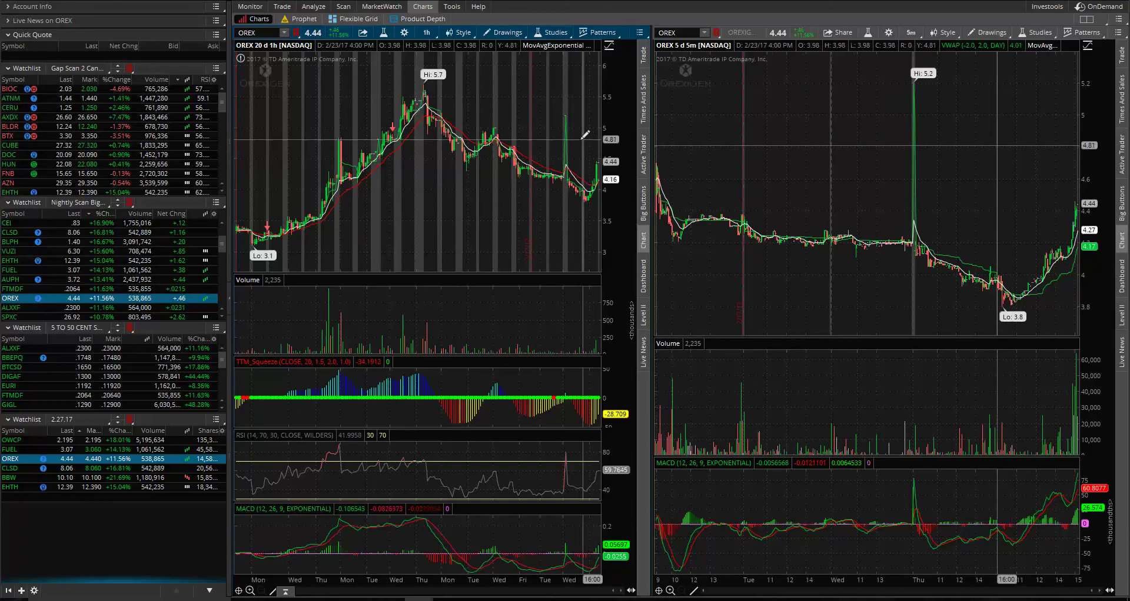
{"action": "left_click_drag", "start_coordinate": [595, 147], "coordinate": [568, 153]}
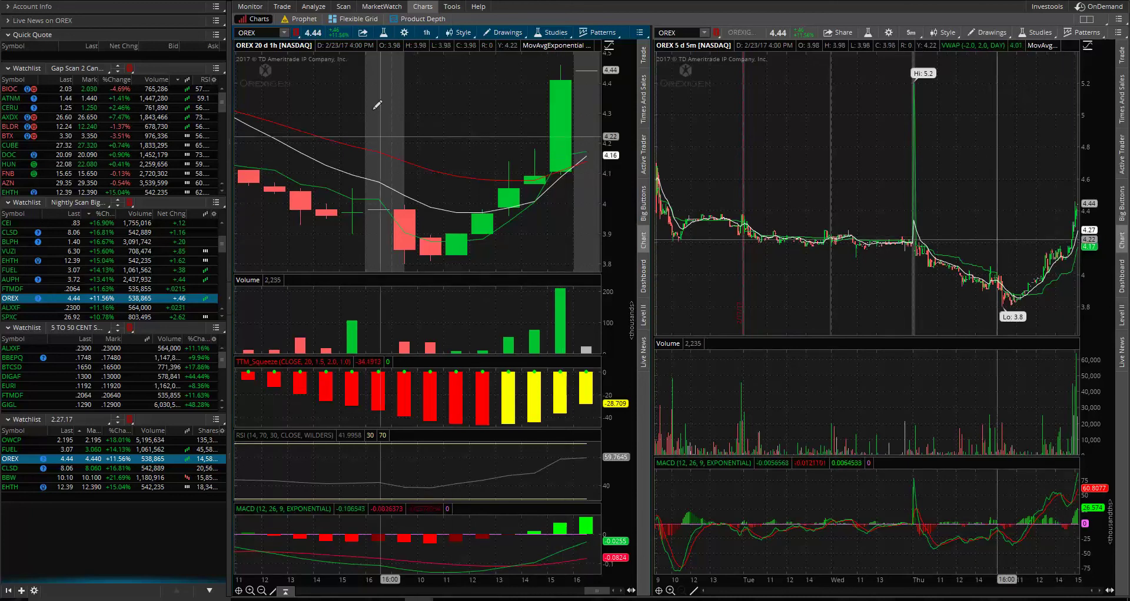
{"action": "left_click", "coordinate": [426, 35]}
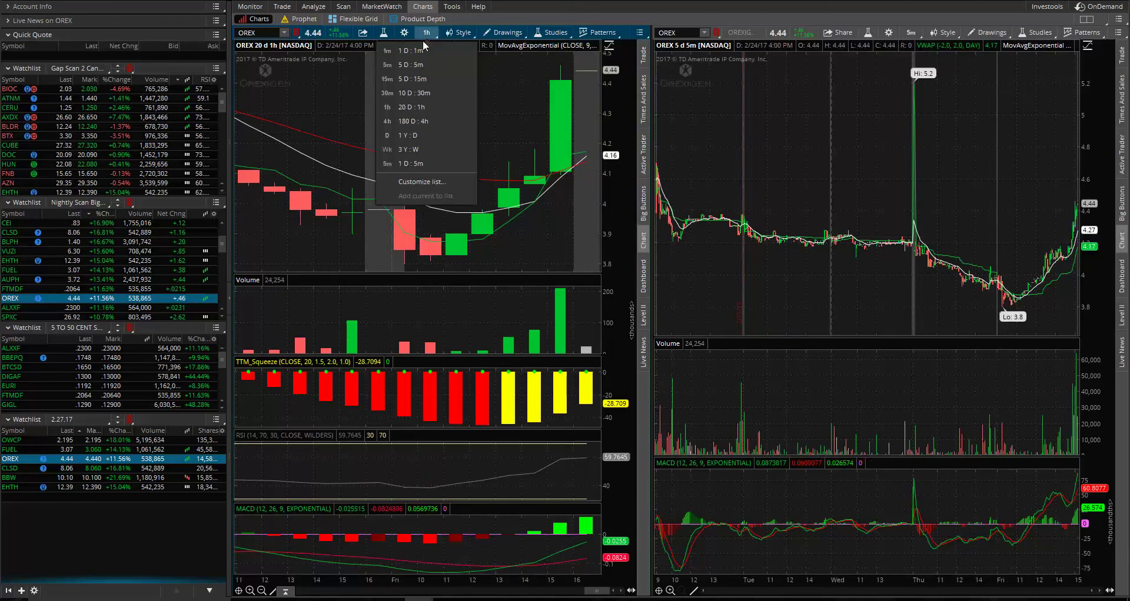
{"action": "left_click", "coordinate": [418, 52]}
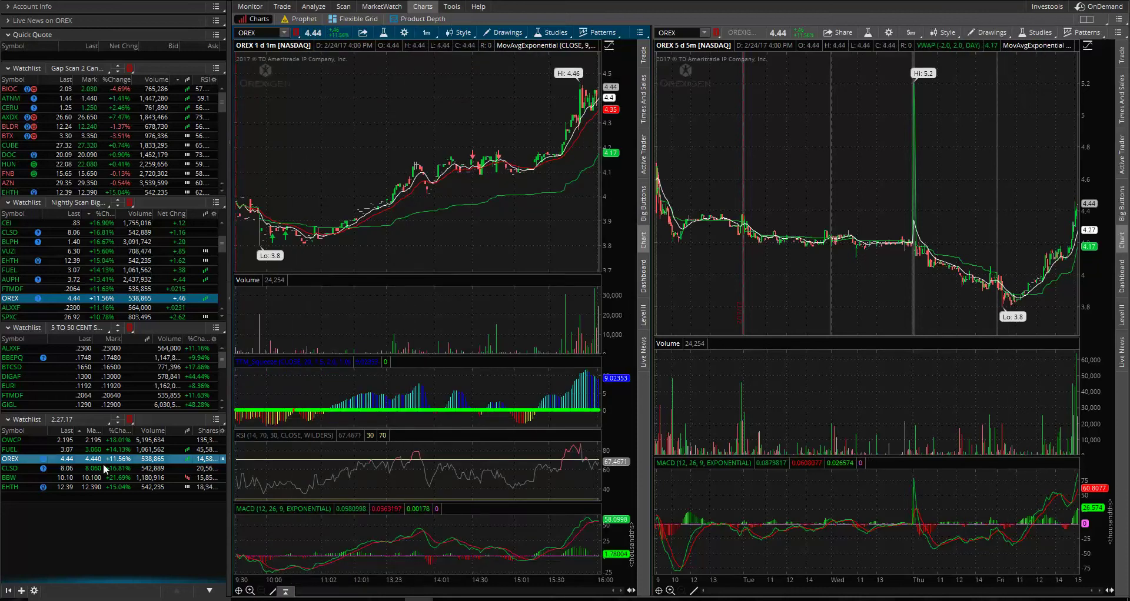
Review the ALXXF and SPXC charts from the Nightly Scan watchlist and add SPXC to the 2.27.17 watchlist
{"action": "left_click", "coordinate": [14, 308]}
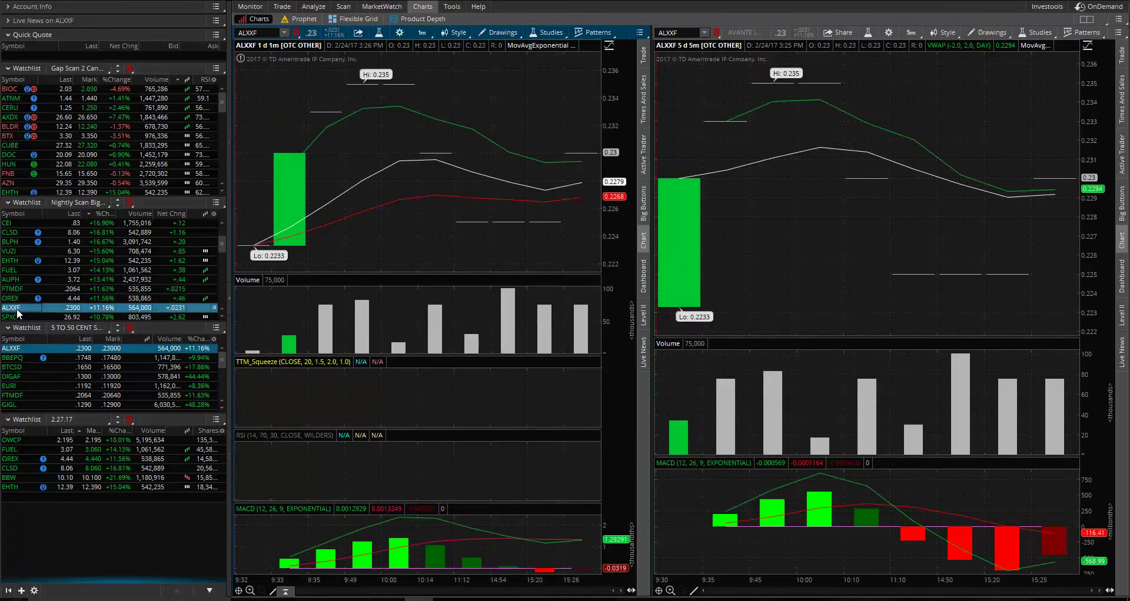
{"action": "scroll", "coordinate": [17, 314], "scroll_direction": "down", "scroll_amount": 2}
{"action": "left_click", "coordinate": [7, 262]}
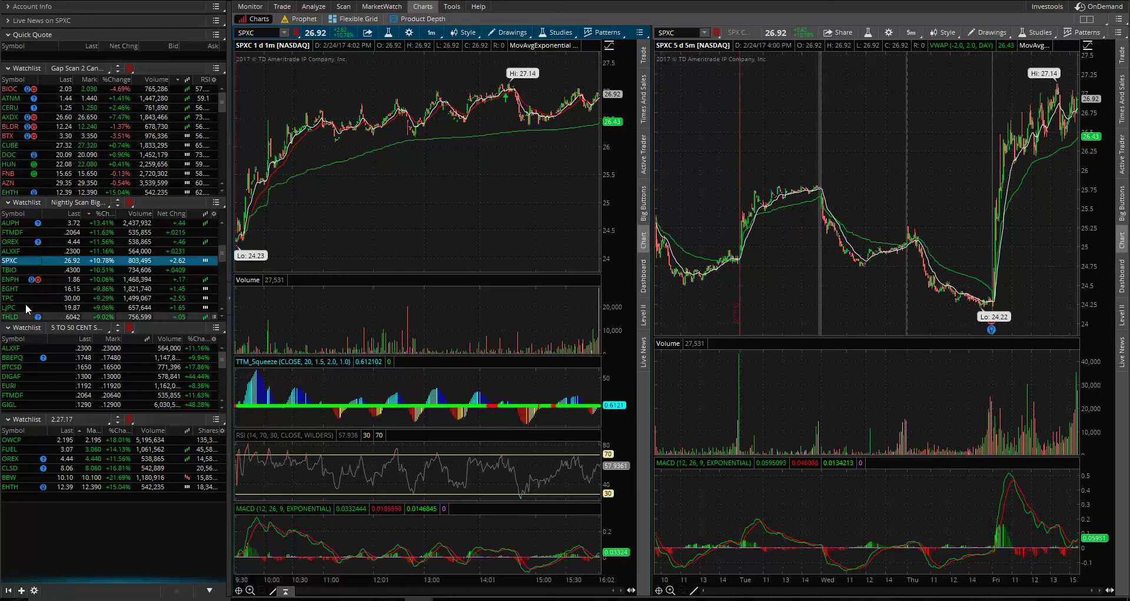
{"action": "key", "text": "ctrl"}
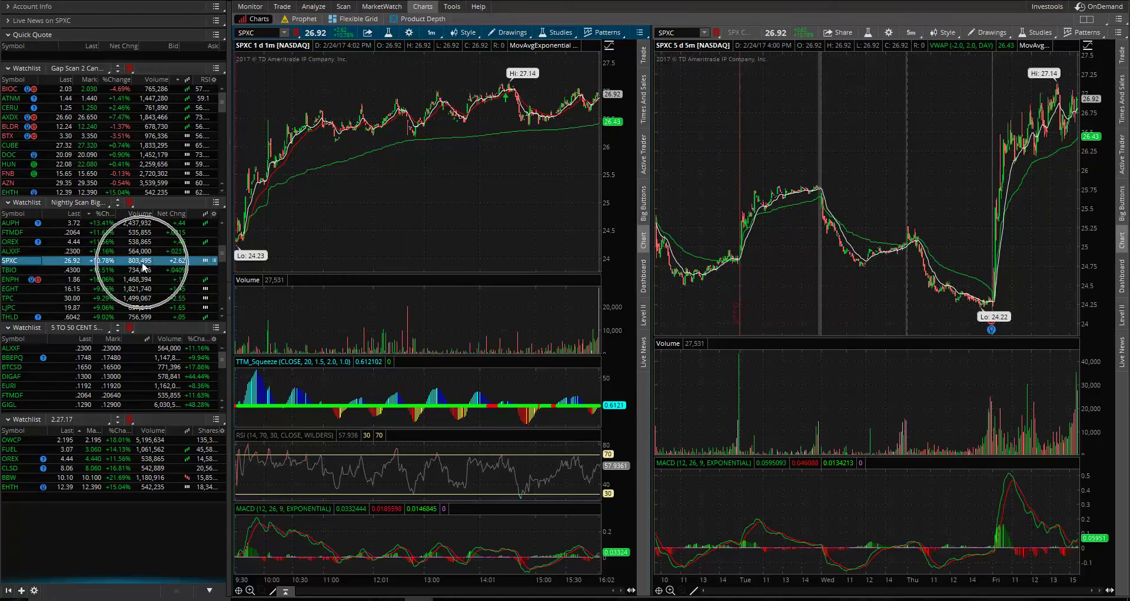
{"action": "left_click", "coordinate": [5, 498]}
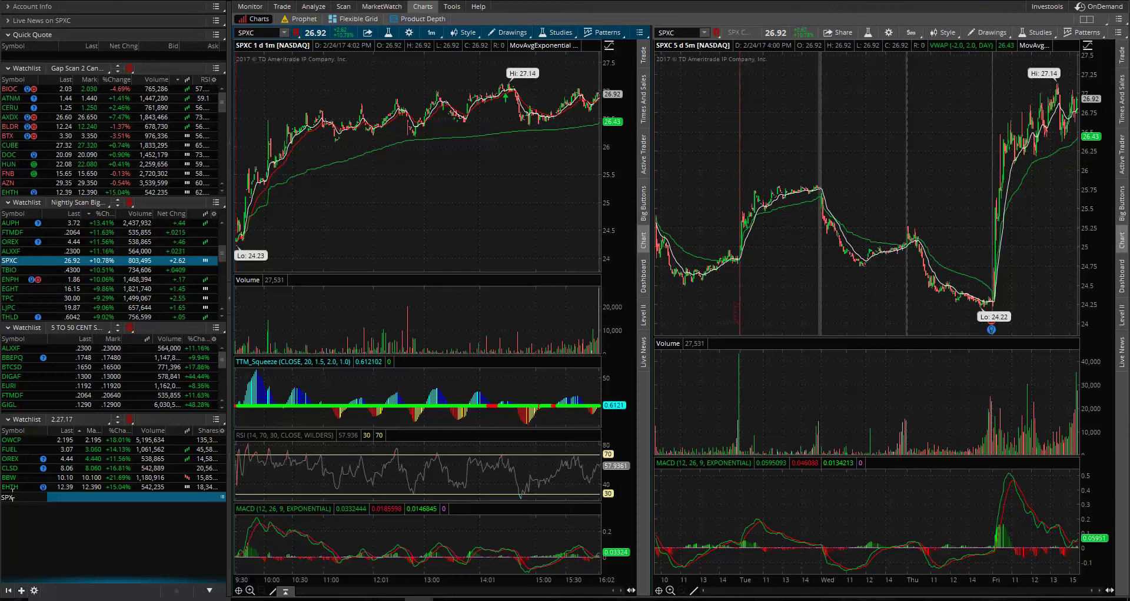
{"action": "key", "text": "Return"}
{"action": "left_click", "coordinate": [9, 506]}
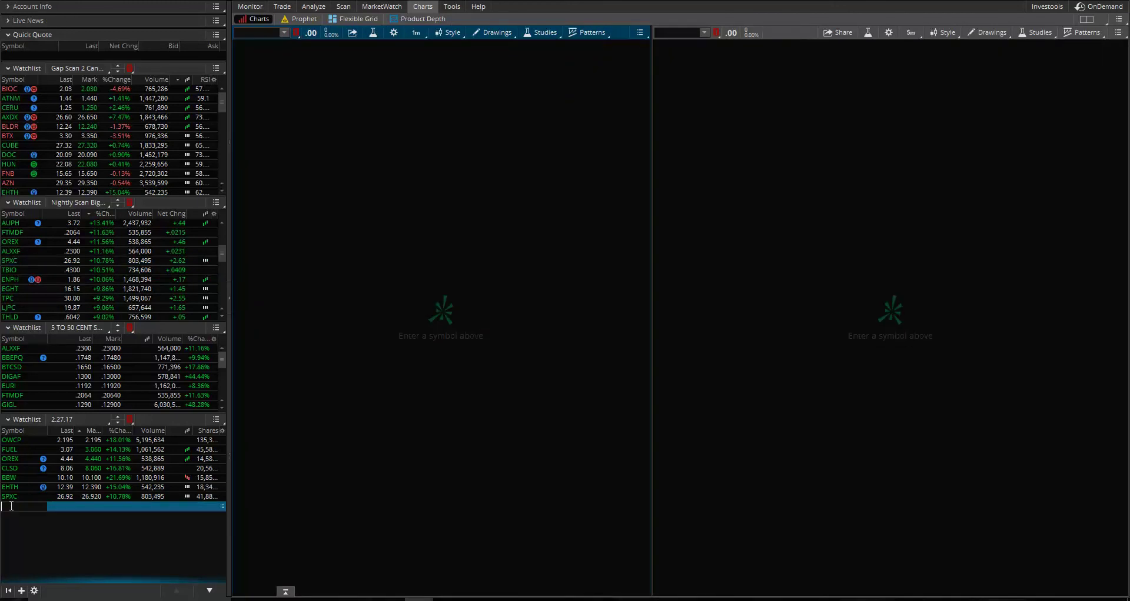
Review TBIO and ENPH from the Nightly Scan watchlist, examining ENPH's morning spike on its 1-minute chart
{"action": "left_click", "coordinate": [17, 270]}
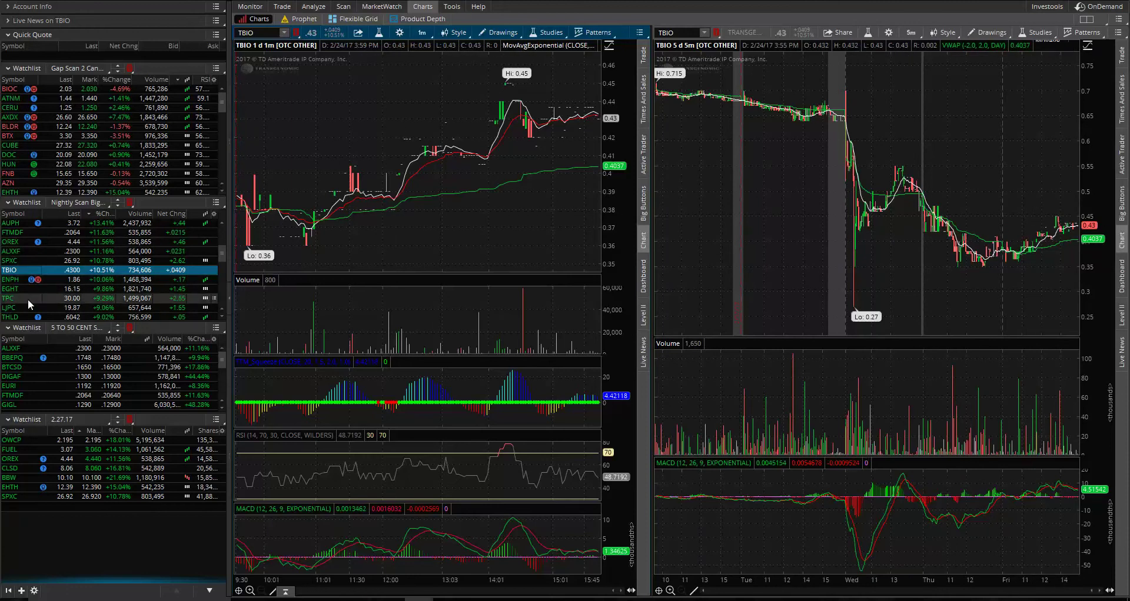
{"action": "left_click", "coordinate": [17, 280]}
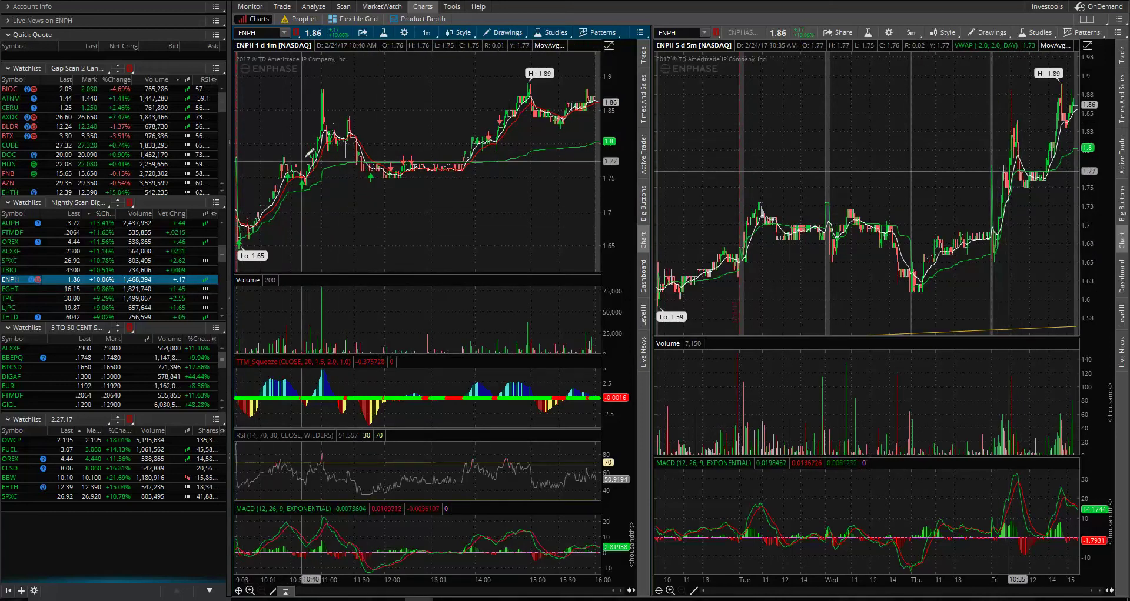
{"action": "scroll", "coordinate": [249, 169], "scroll_direction": "up", "scroll_amount": 3}
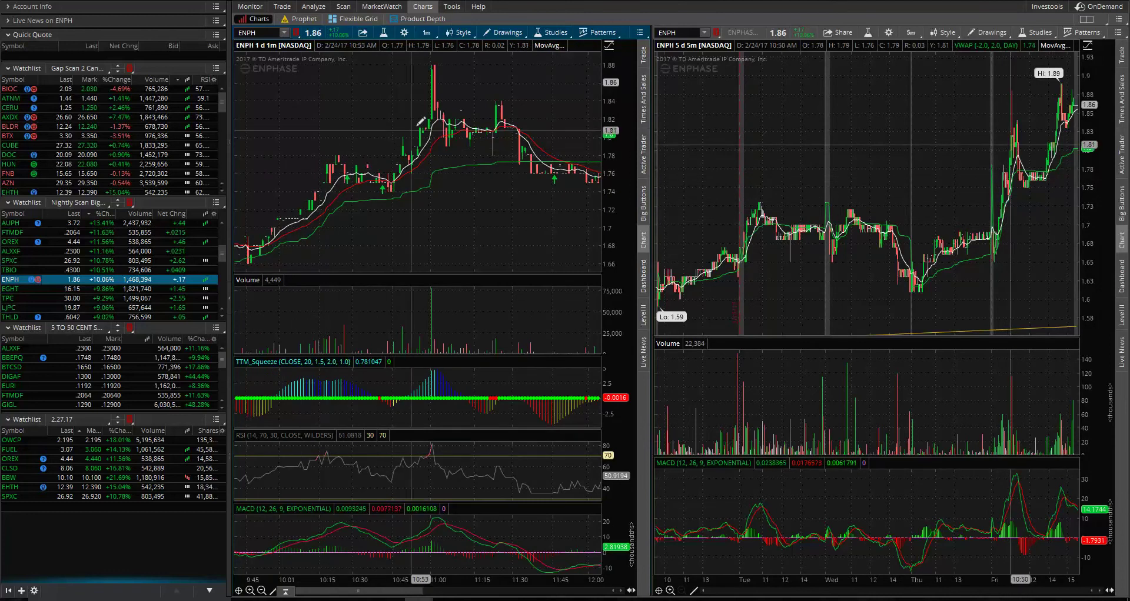
Examine ENPH on a 1-day chart with 15-minute candles and restore the time frame to 1 D : 1m
{"action": "left_click", "coordinate": [426, 33]}
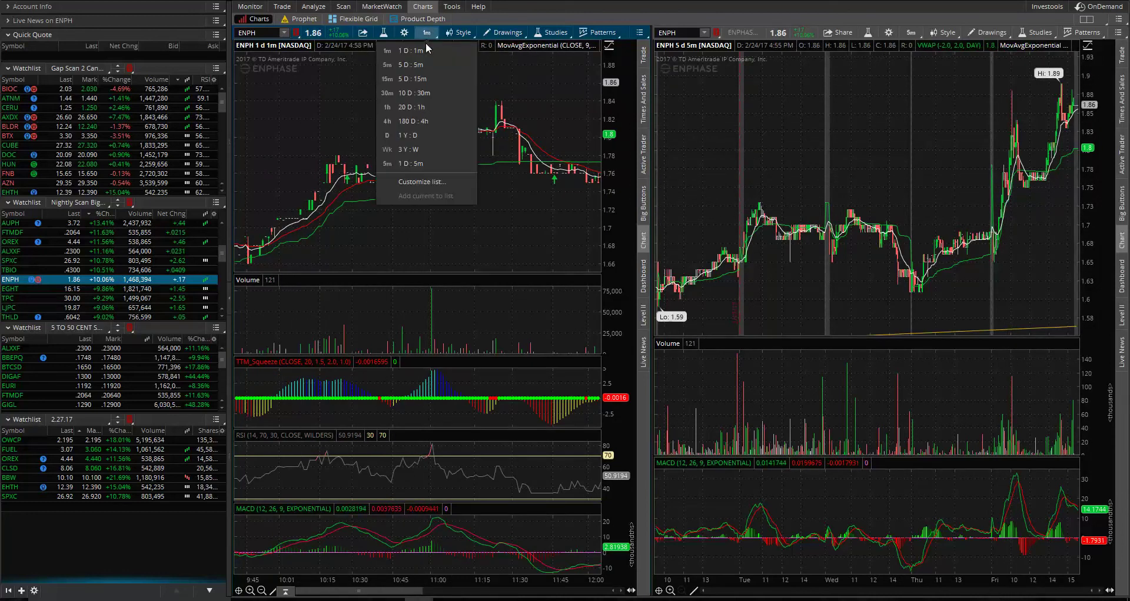
{"action": "left_click", "coordinate": [456, 33]}
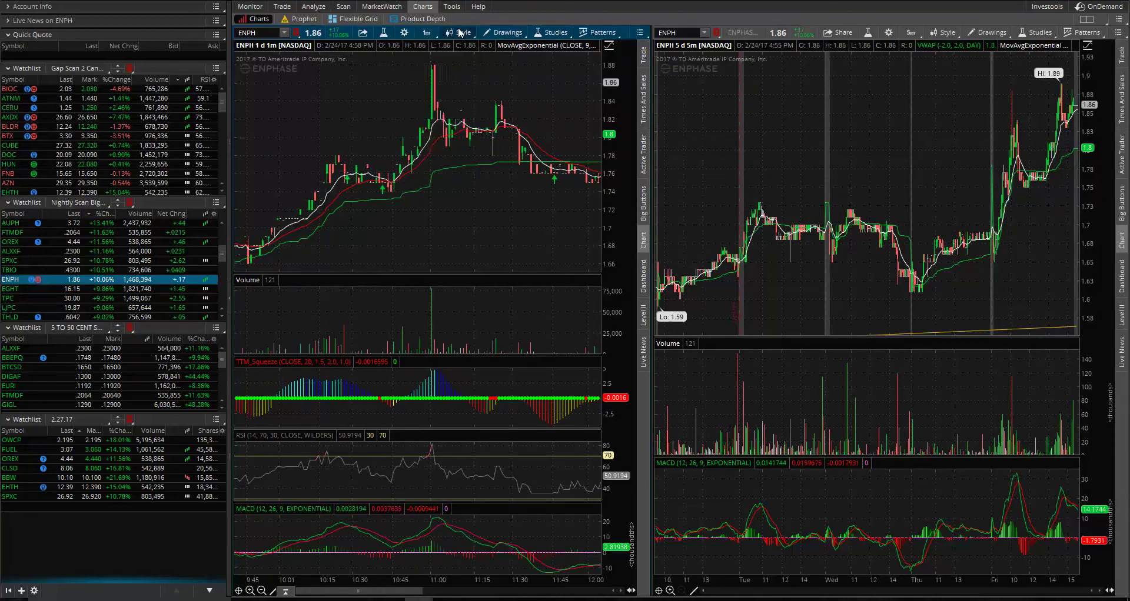
{"action": "left_click", "coordinate": [456, 33]}
{"action": "mouse_move", "coordinate": [492, 70]}
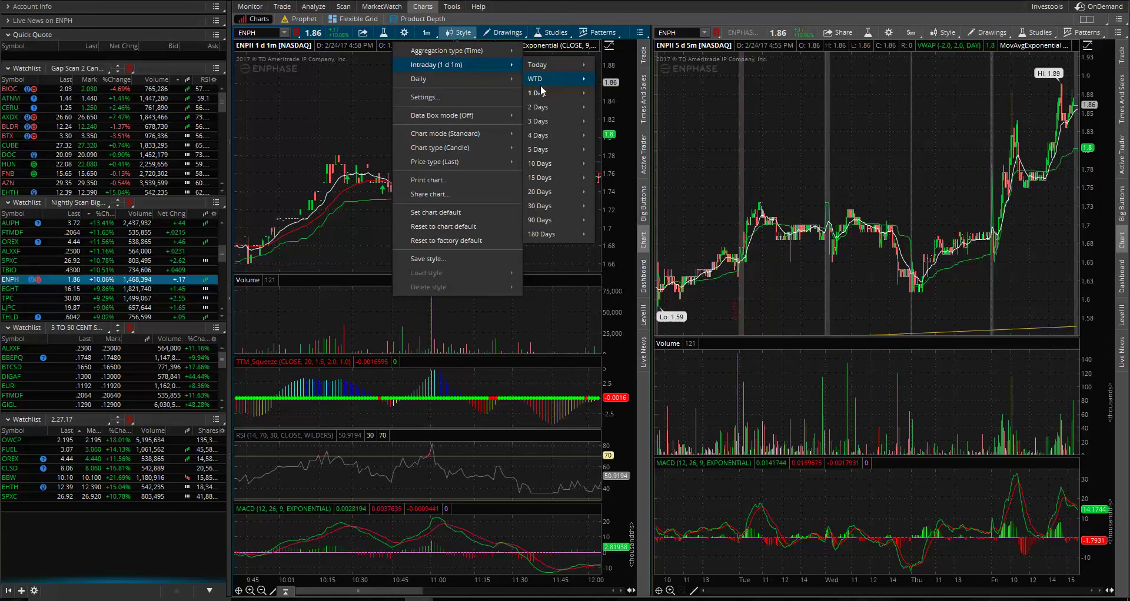
{"action": "mouse_move", "coordinate": [547, 94]}
{"action": "left_click", "coordinate": [637, 175]}
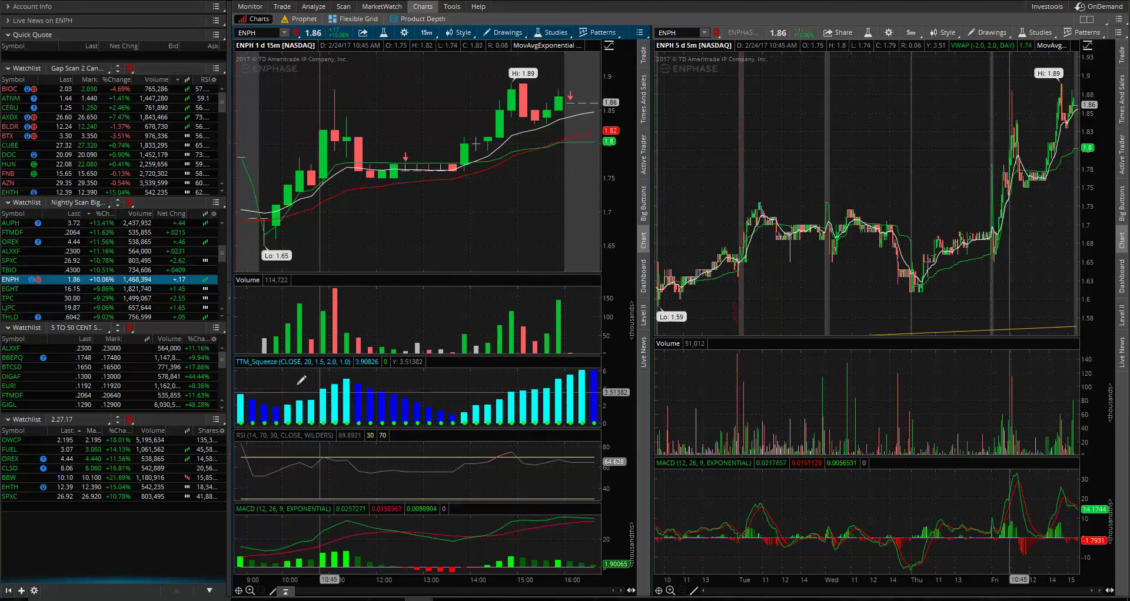
{"action": "left_click", "coordinate": [427, 33]}
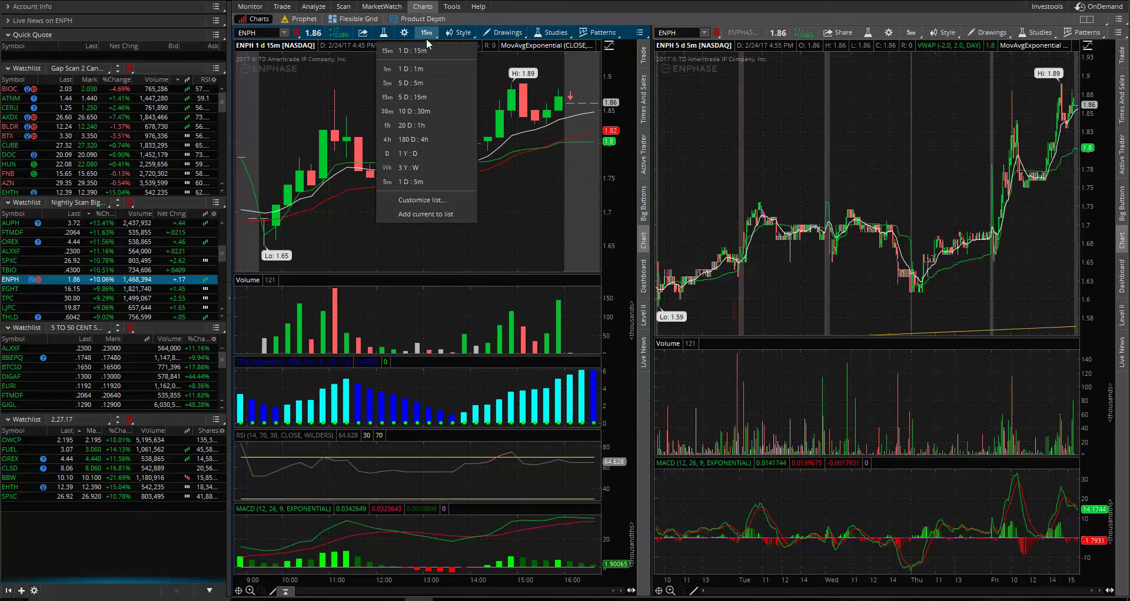
{"action": "left_click", "coordinate": [415, 69]}
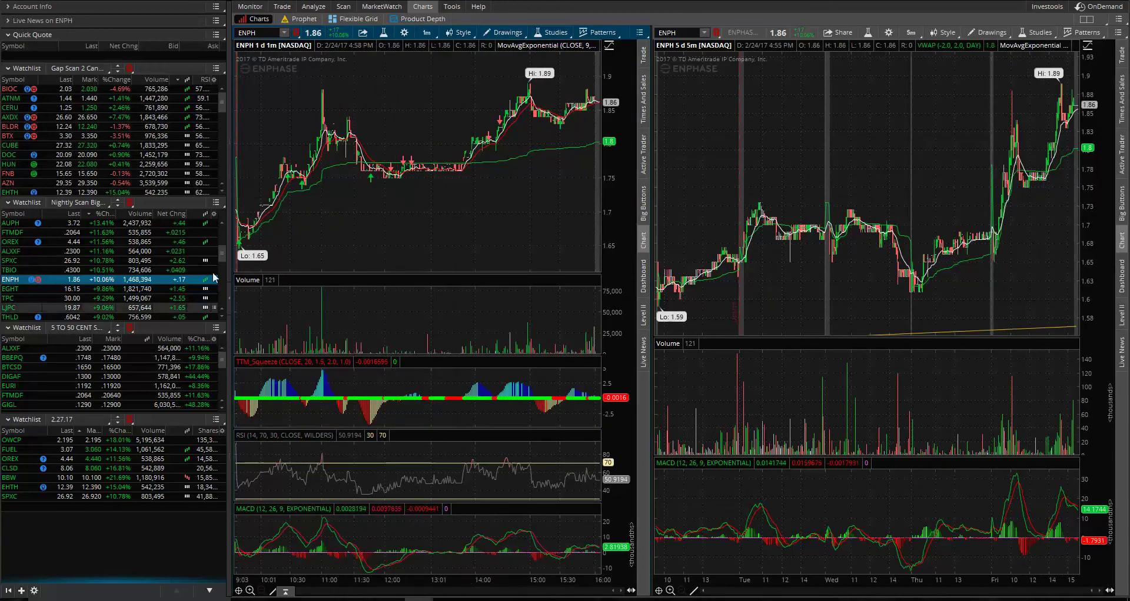
Examine ENPH on the 1 Y : D time frame and add it to the 2.27.17 watchlist
{"action": "left_click", "coordinate": [429, 36]}
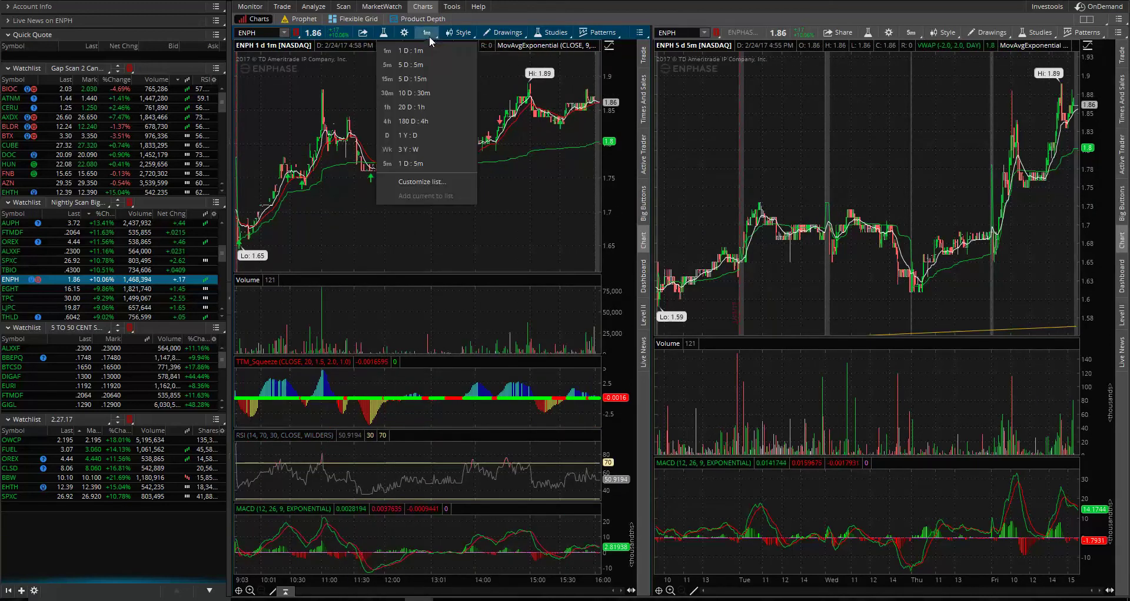
{"action": "left_click", "coordinate": [407, 136]}
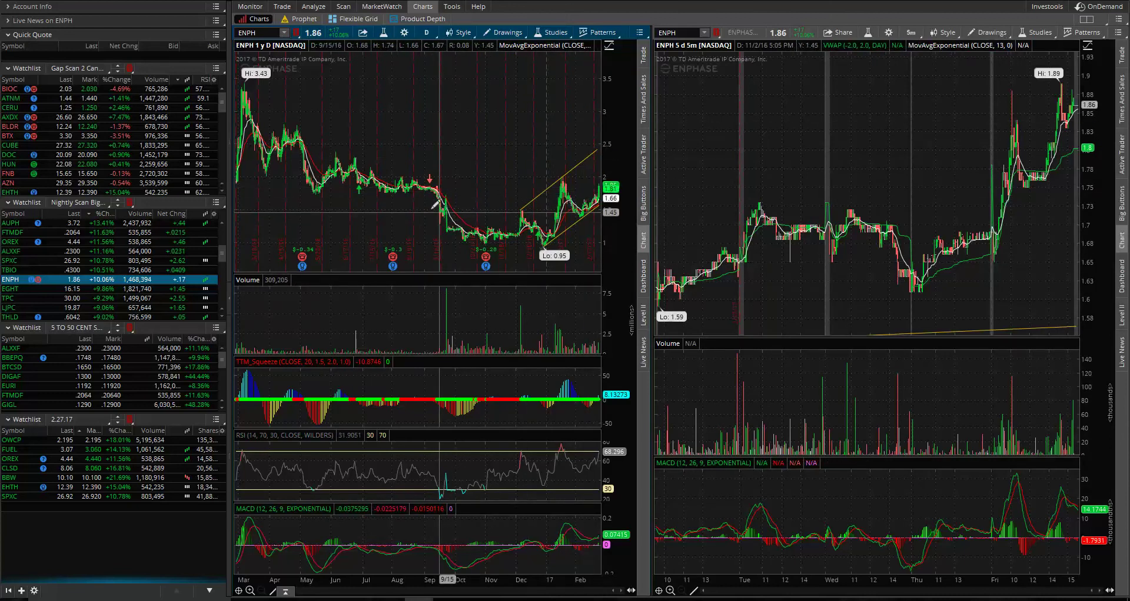
{"action": "left_click", "coordinate": [25, 507]}
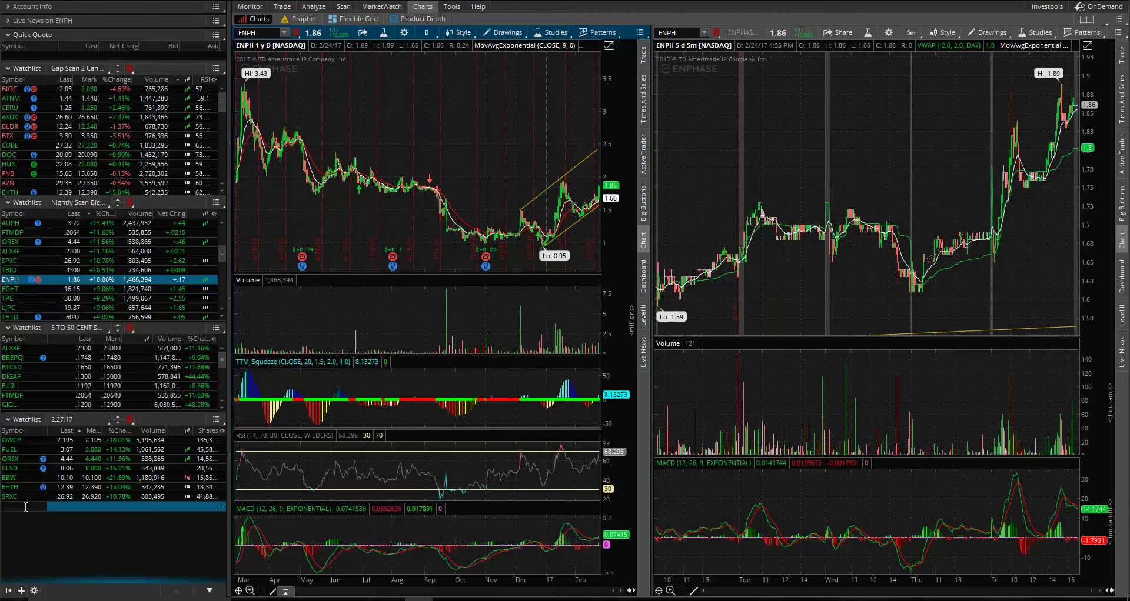
{"action": "key", "text": "Return"}
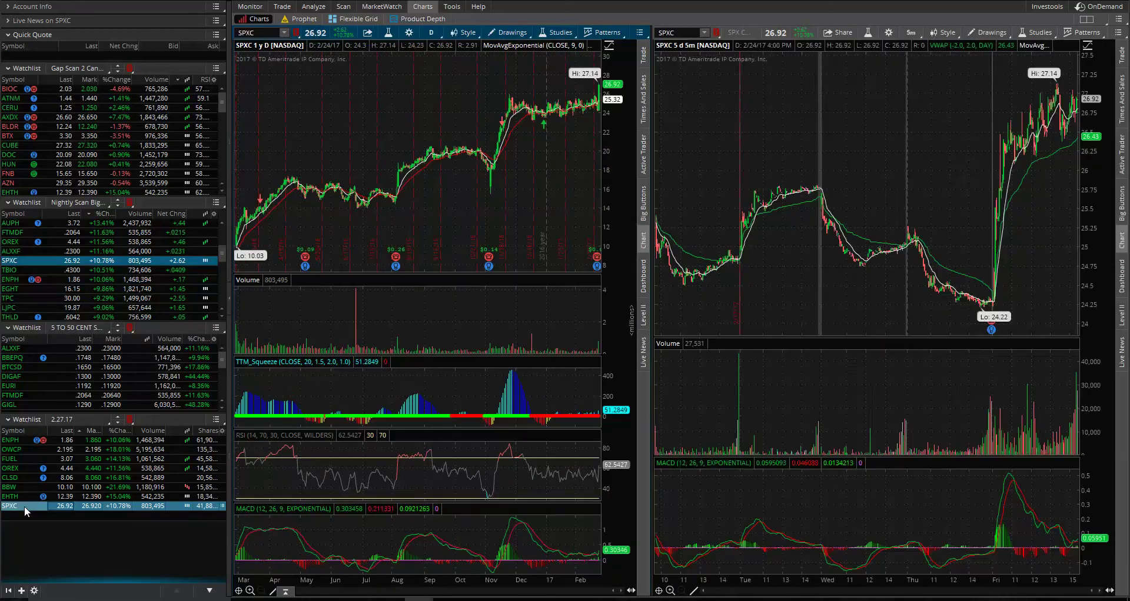
Load EGHT from the Nightly Scan watchlist at 1 D : 1m and review its charts and live news headlines
{"action": "left_click", "coordinate": [434, 33]}
{"action": "left_click", "coordinate": [434, 51]}
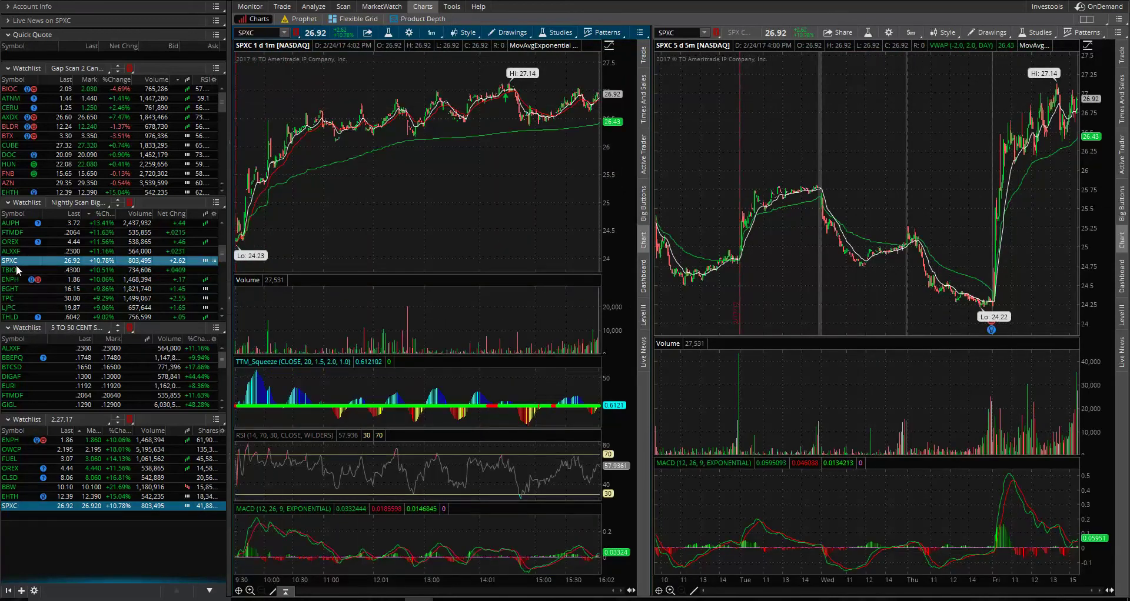
{"action": "left_click", "coordinate": [9, 290]}
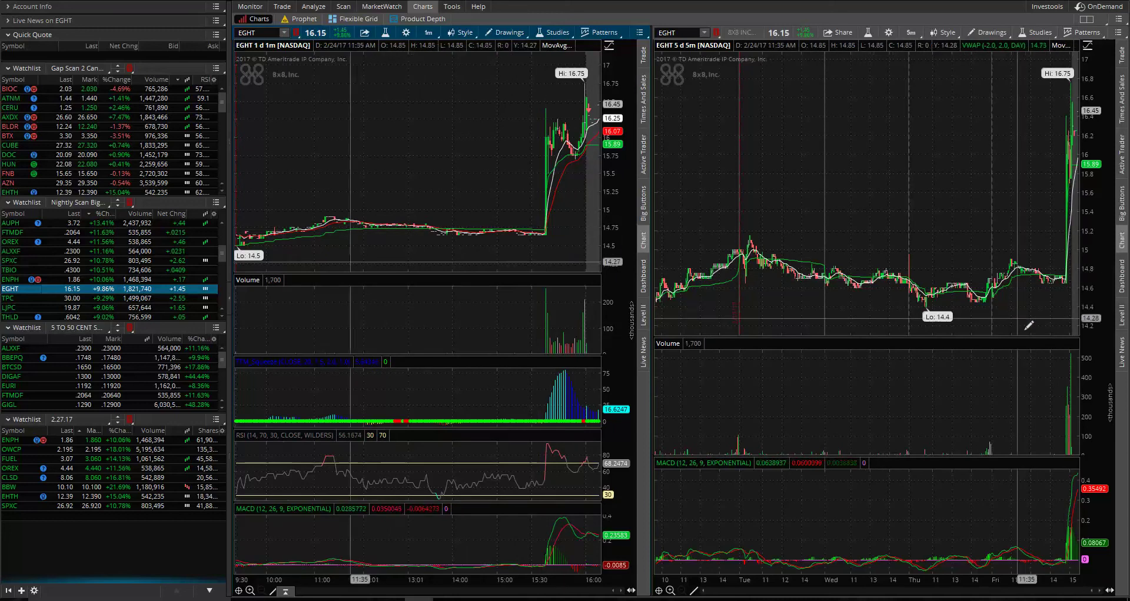
{"action": "left_click", "coordinate": [1122, 356]}
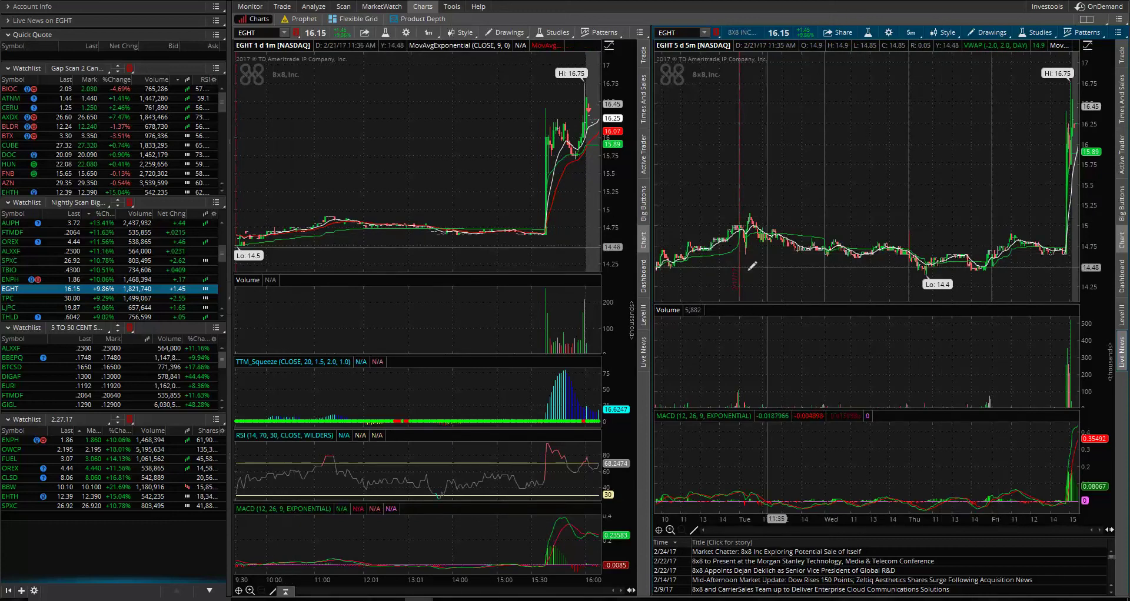
Examine EGHT on the 1 Y : D time frame and restore its chart to 1 D : 1m
{"action": "left_click", "coordinate": [426, 34]}
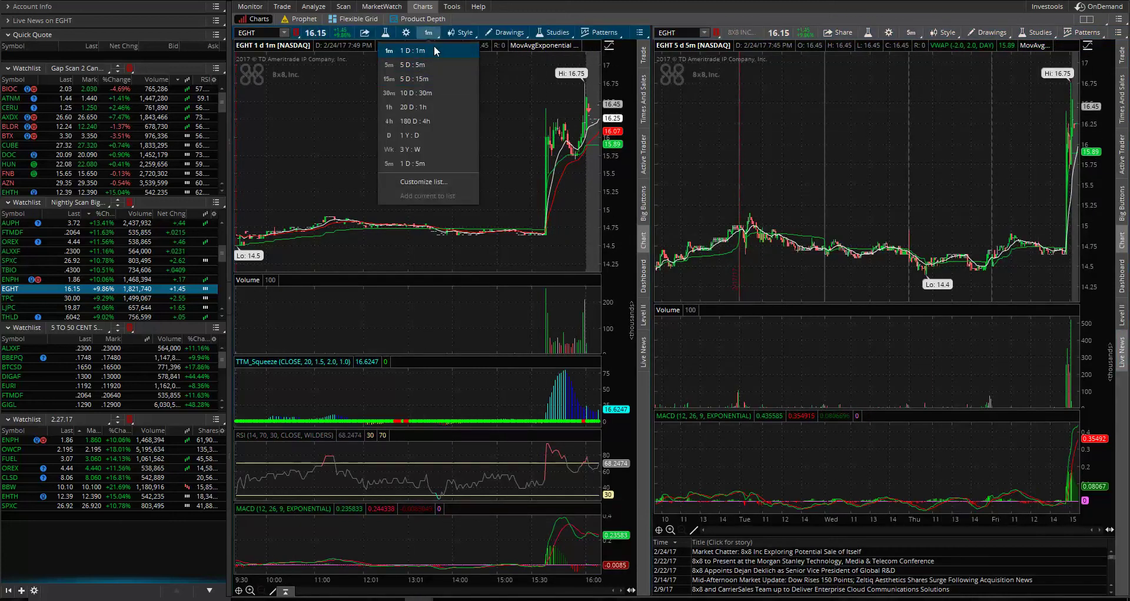
{"action": "left_click", "coordinate": [416, 137]}
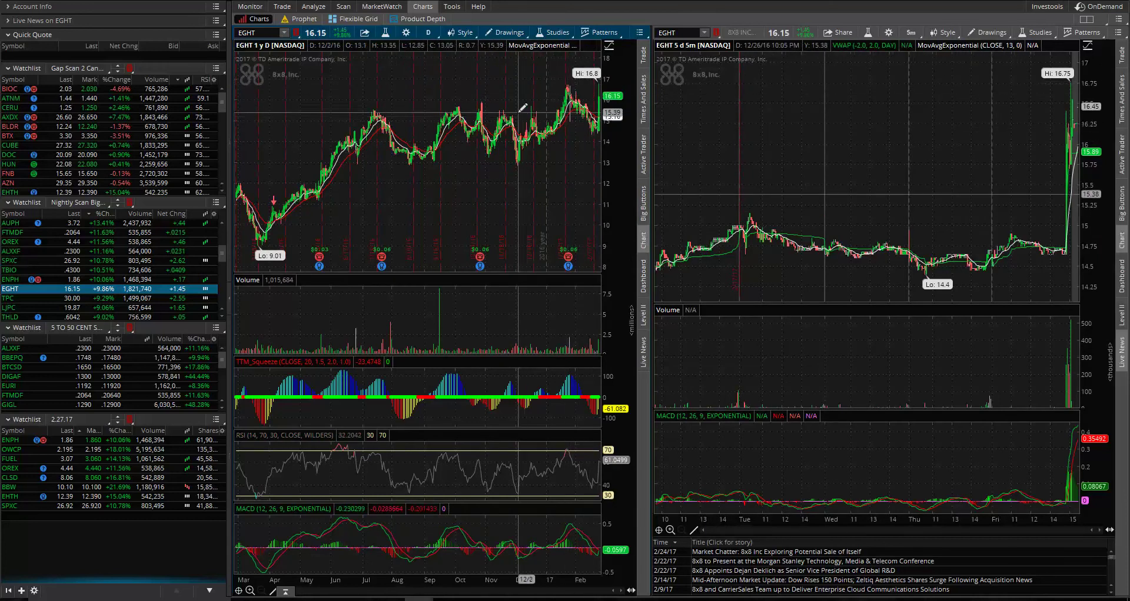
{"action": "left_click", "coordinate": [430, 33]}
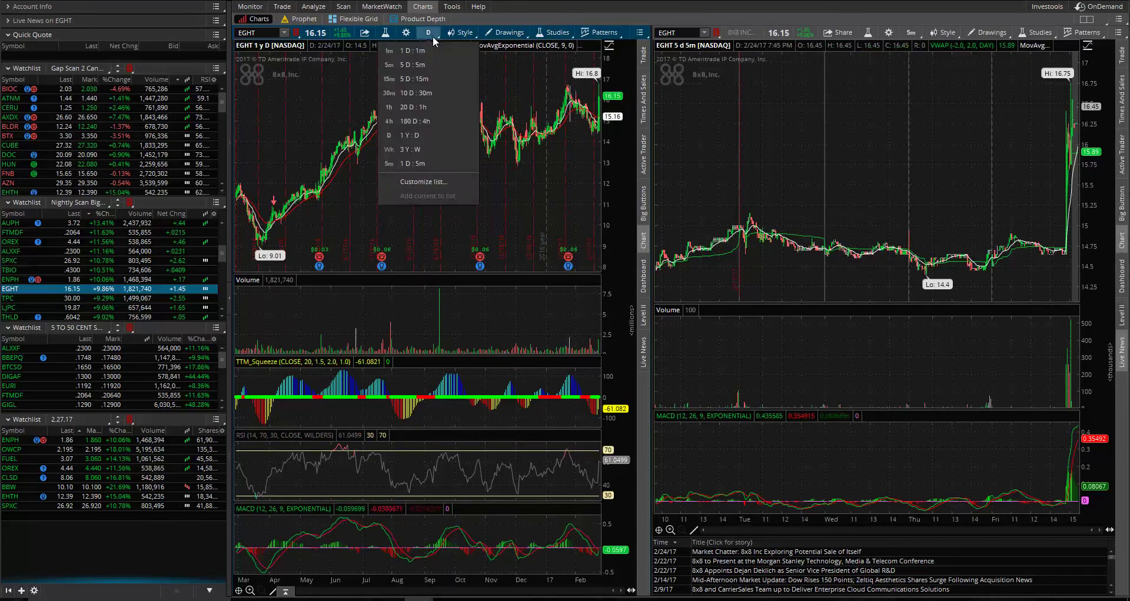
{"action": "left_click", "coordinate": [427, 51]}
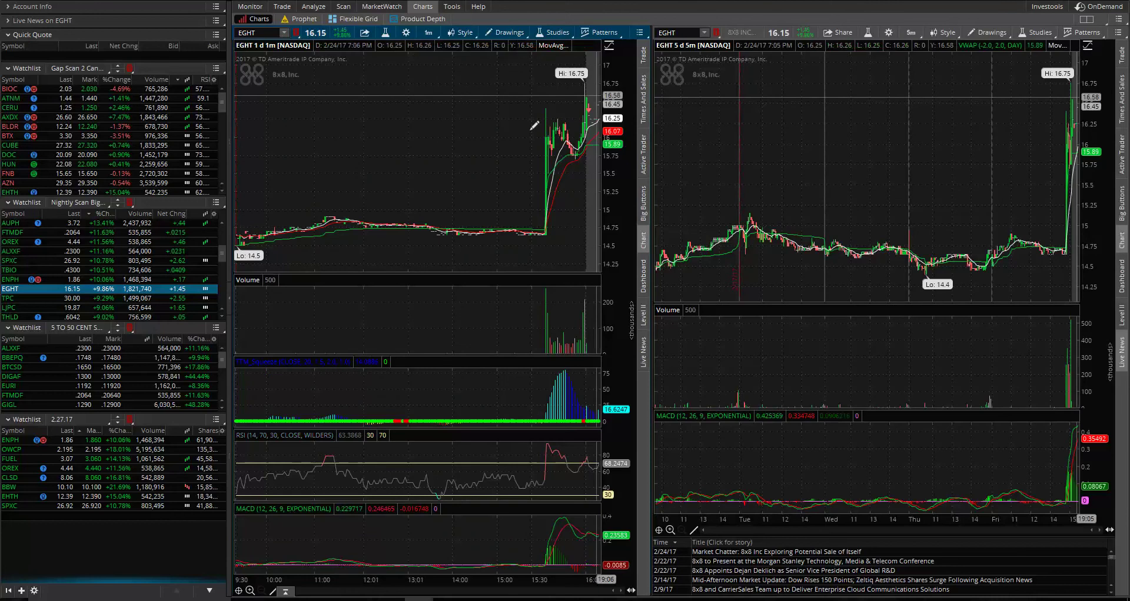
{"action": "left_click", "coordinate": [15, 518]}
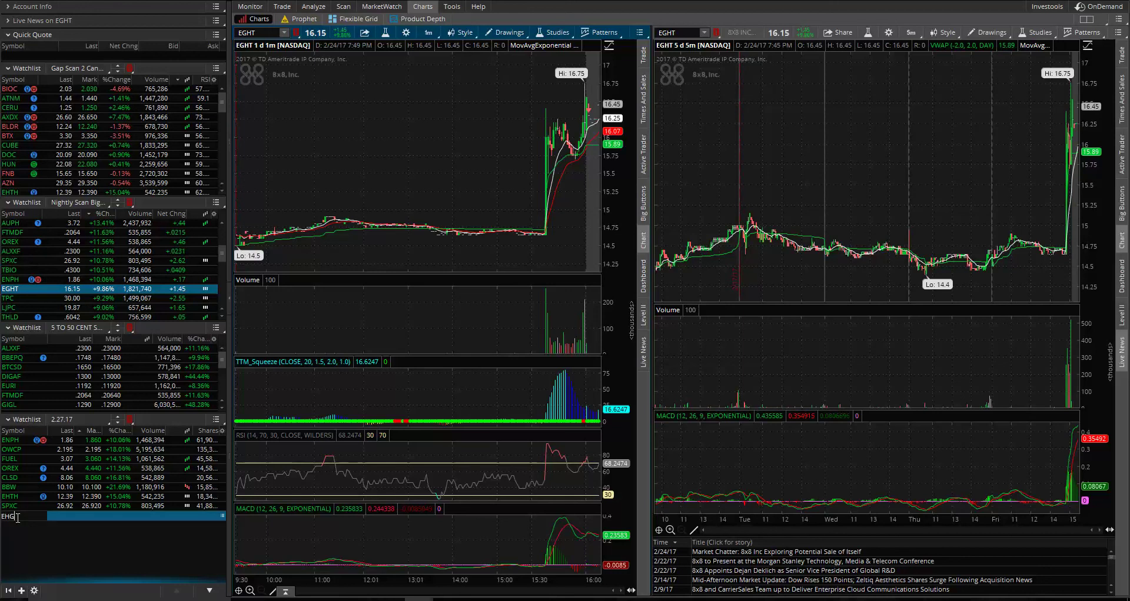
{"action": "key", "text": "Return"}
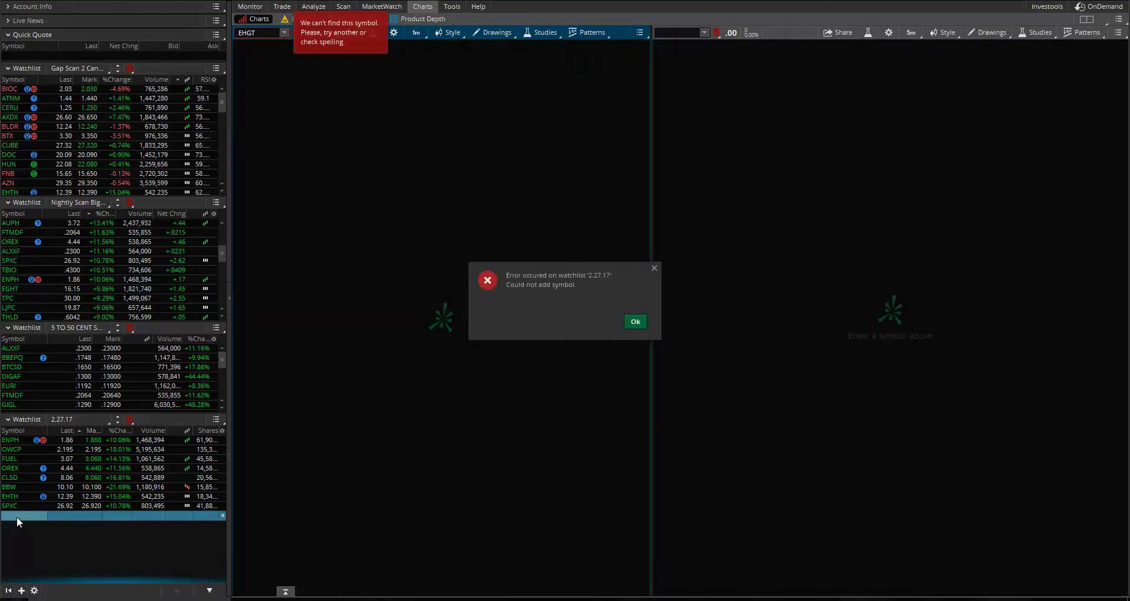
{"action": "left_click", "coordinate": [629, 331]}
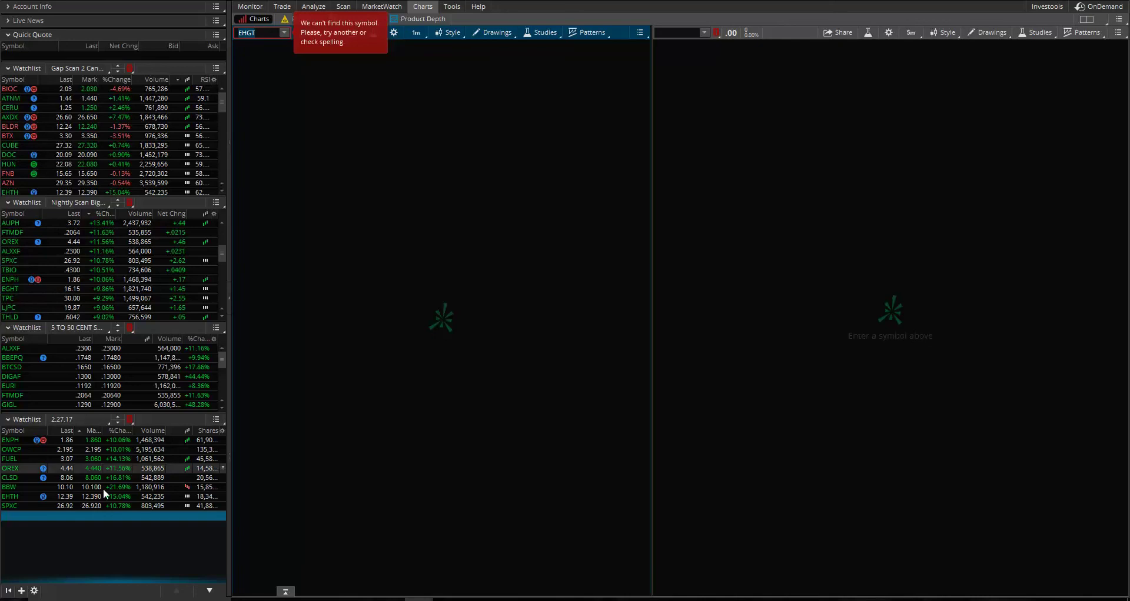
Reload EGHT from the Nightly Scan watchlist and add it to the 2.27.17 watchlist
{"action": "left_click", "coordinate": [39, 291]}
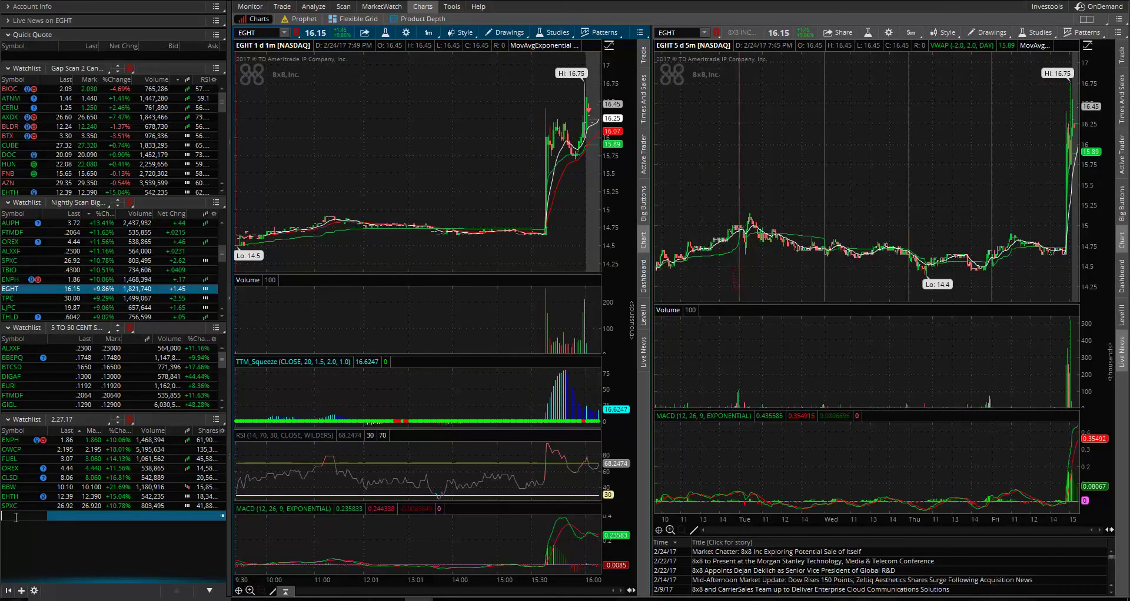
{"action": "left_click", "coordinate": [16, 518]}
{"action": "type", "text": "EGHT"}
{"action": "key", "text": "Return"}
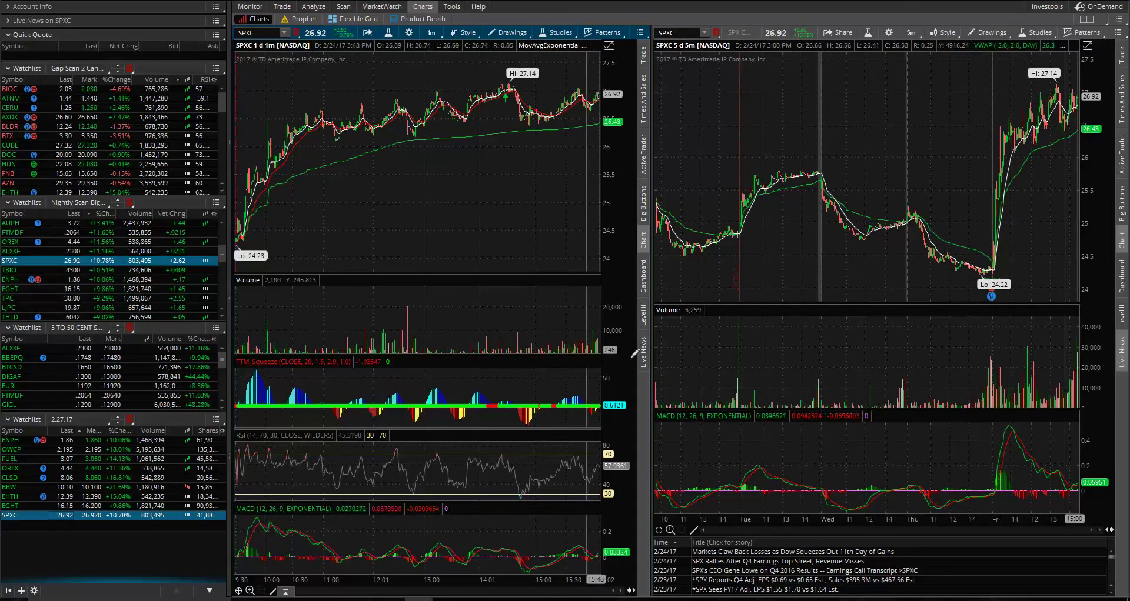
Hide the live news headlines below the 5-day chart and load TPC and LJPC in turn from the Nightly Scan watchlist
{"action": "left_click", "coordinate": [1121, 358]}
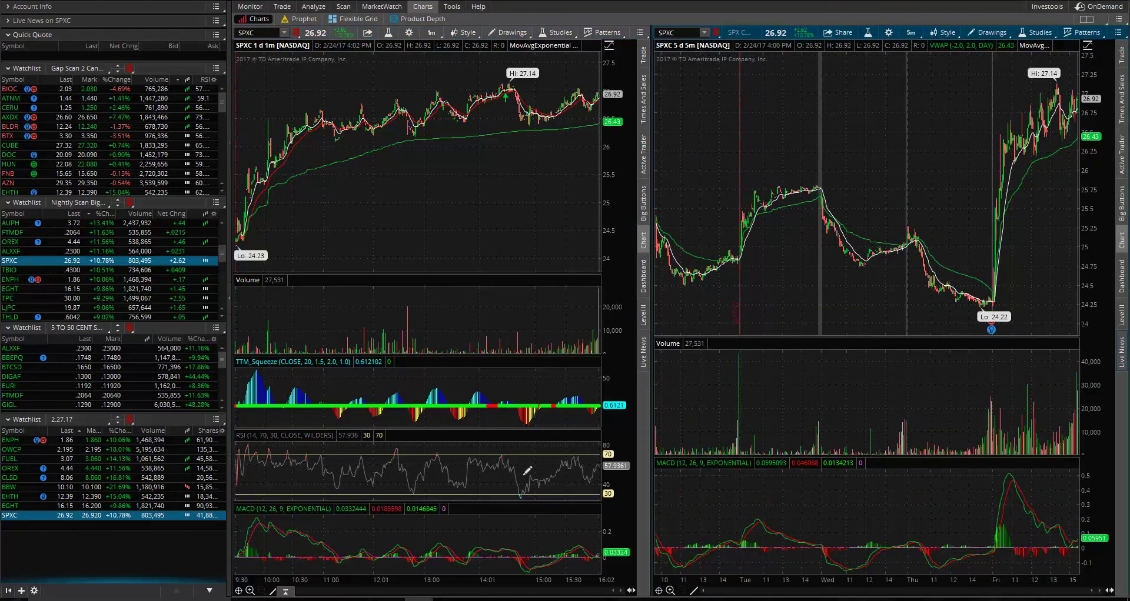
{"action": "left_click", "coordinate": [8, 300]}
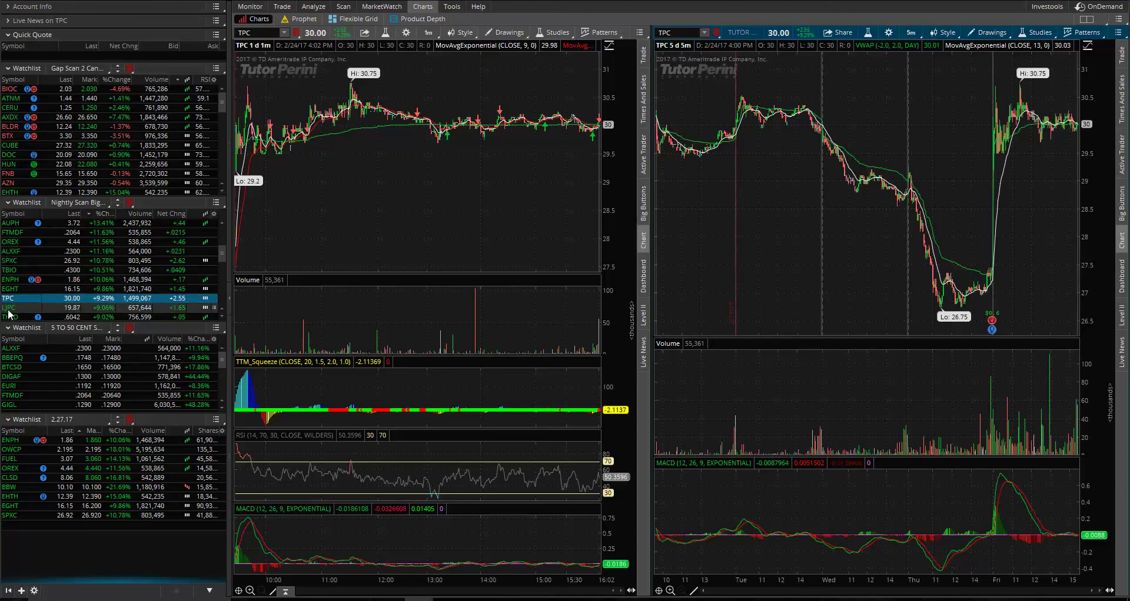
{"action": "left_click", "coordinate": [8, 308]}
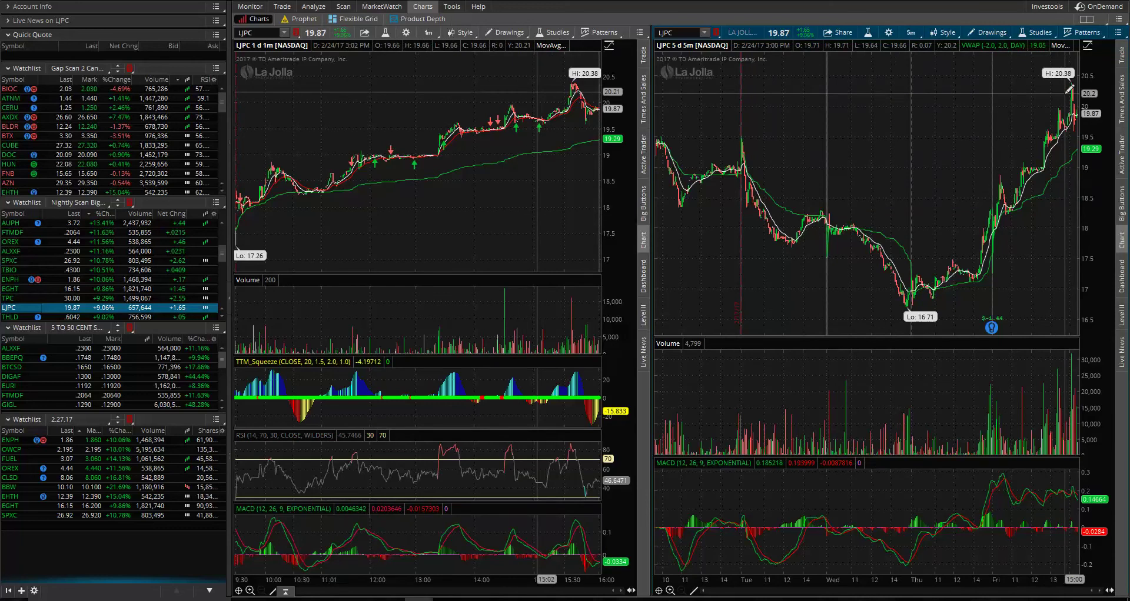
Examine LJPC's recent daily candles on the 1 Y : D time frame and restore the chart to 1 D : 1m
{"action": "left_click", "coordinate": [428, 32]}
{"action": "left_click", "coordinate": [404, 135]}
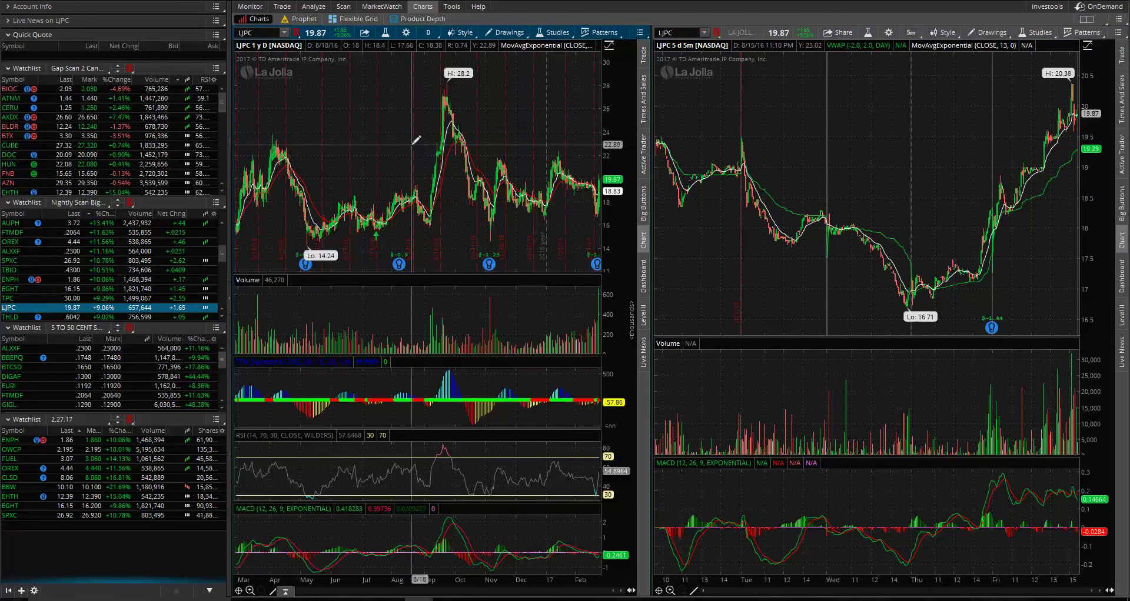
{"action": "scroll", "coordinate": [547, 129], "scroll_direction": "up", "scroll_amount": 5}
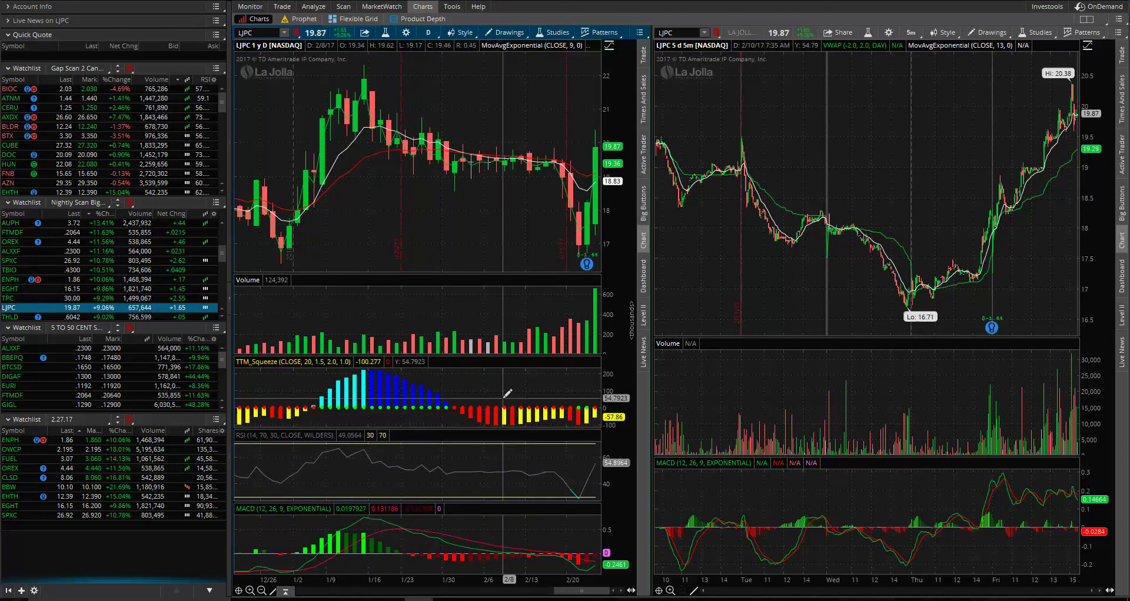
{"action": "left_click", "coordinate": [430, 34]}
{"action": "left_click", "coordinate": [425, 52]}
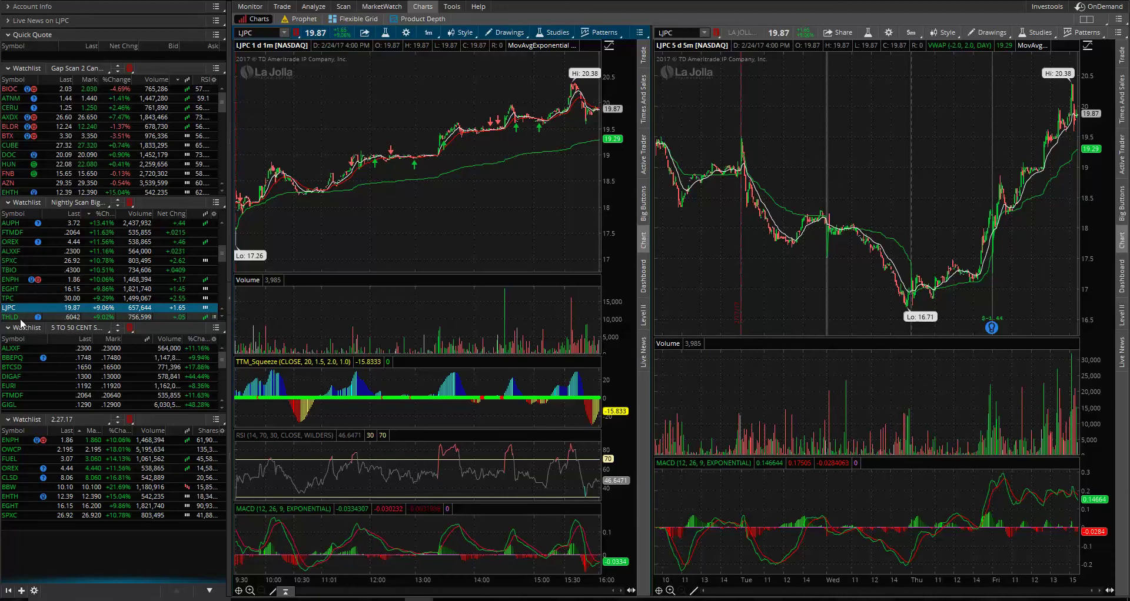
Review the intraday and 5-day charts of THLD, SEM, TVTY and HEES from the Nightly Scan watchlist
{"action": "scroll", "coordinate": [18, 320], "scroll_direction": "down", "scroll_amount": 2}
{"action": "left_click", "coordinate": [17, 261]}
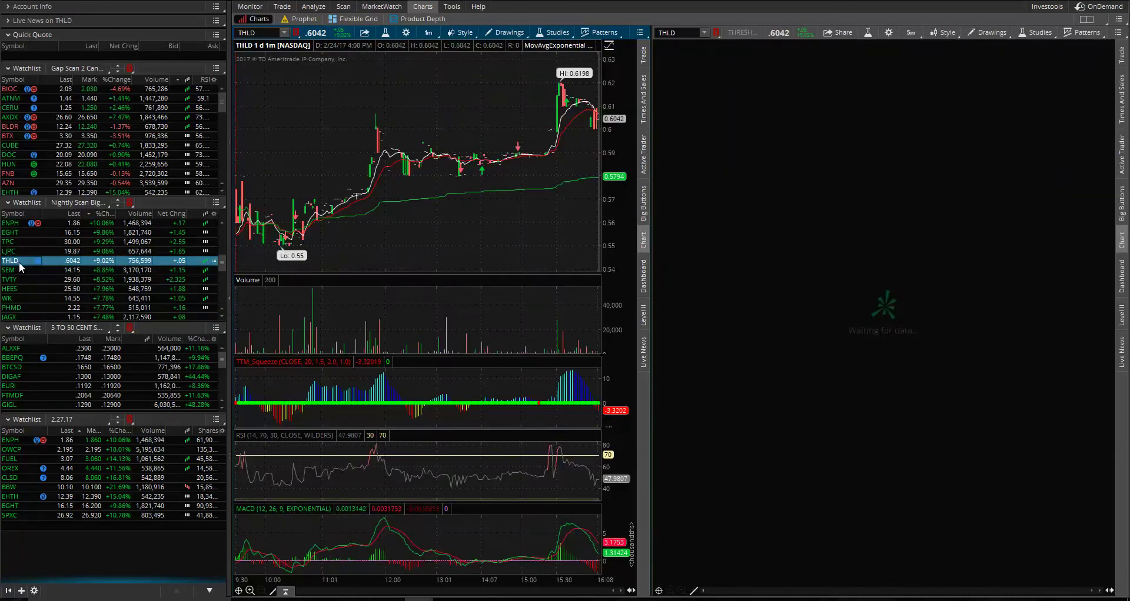
{"action": "left_click", "coordinate": [22, 268]}
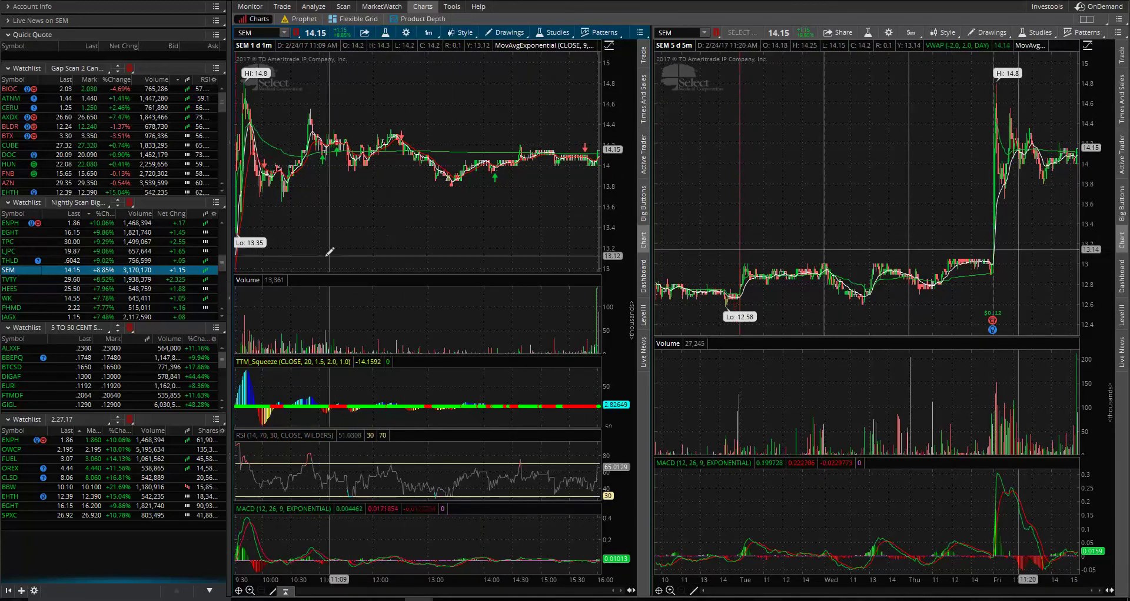
{"action": "left_click", "coordinate": [13, 282]}
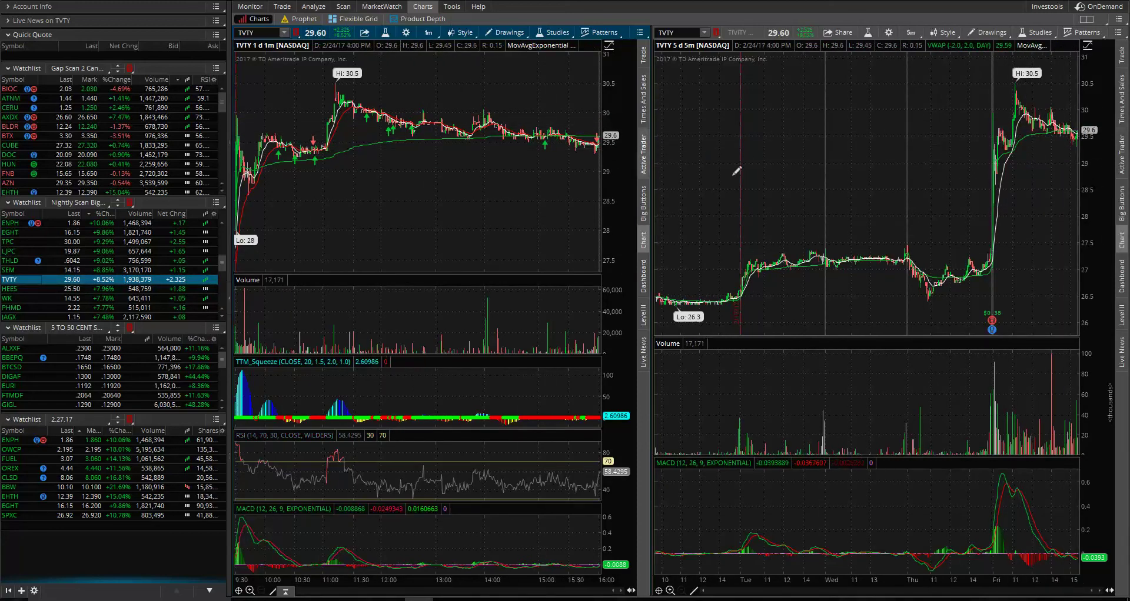
{"action": "left_click", "coordinate": [6, 290]}
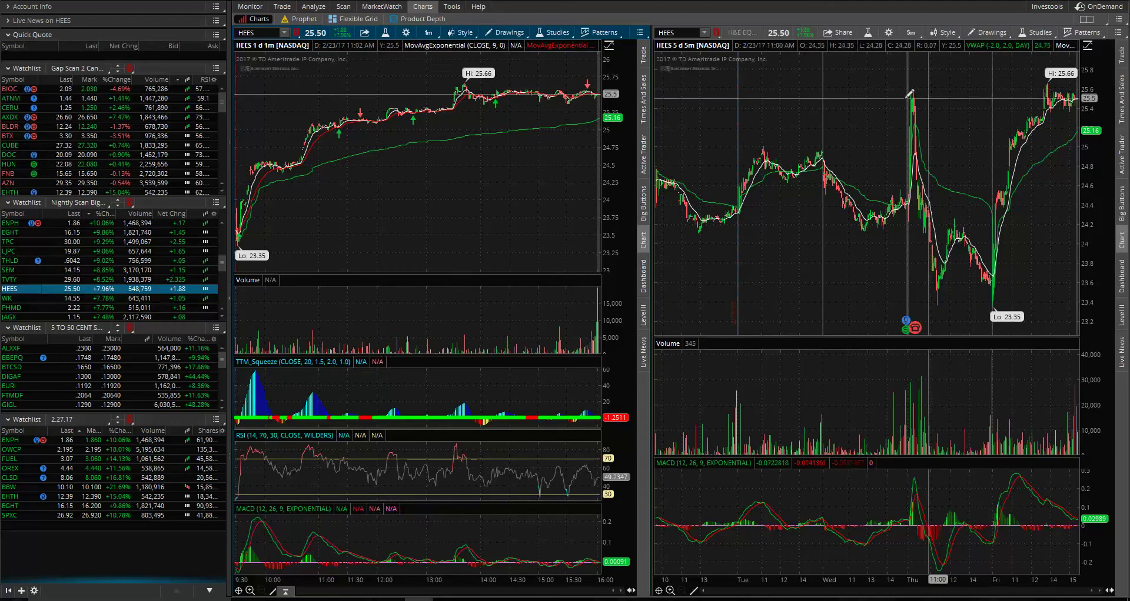
{"action": "key", "text": "alt"}
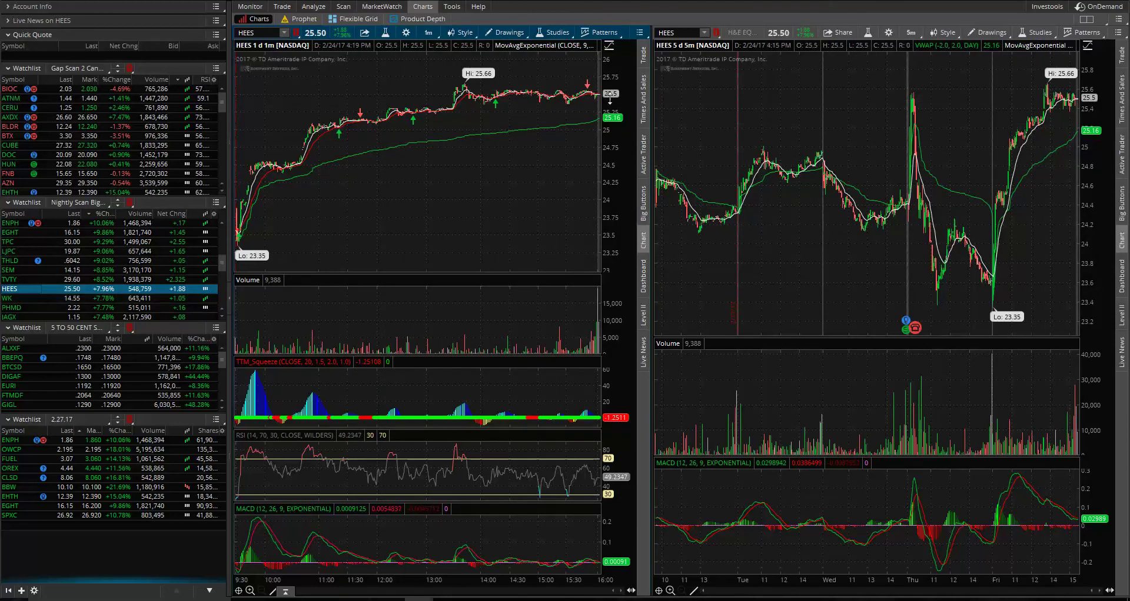
Review the intraday and 5-day charts of WK, PHMD, JAGX, NAKD and AXDX from the Nightly Scan watchlist
{"action": "left_click", "coordinate": [7, 301]}
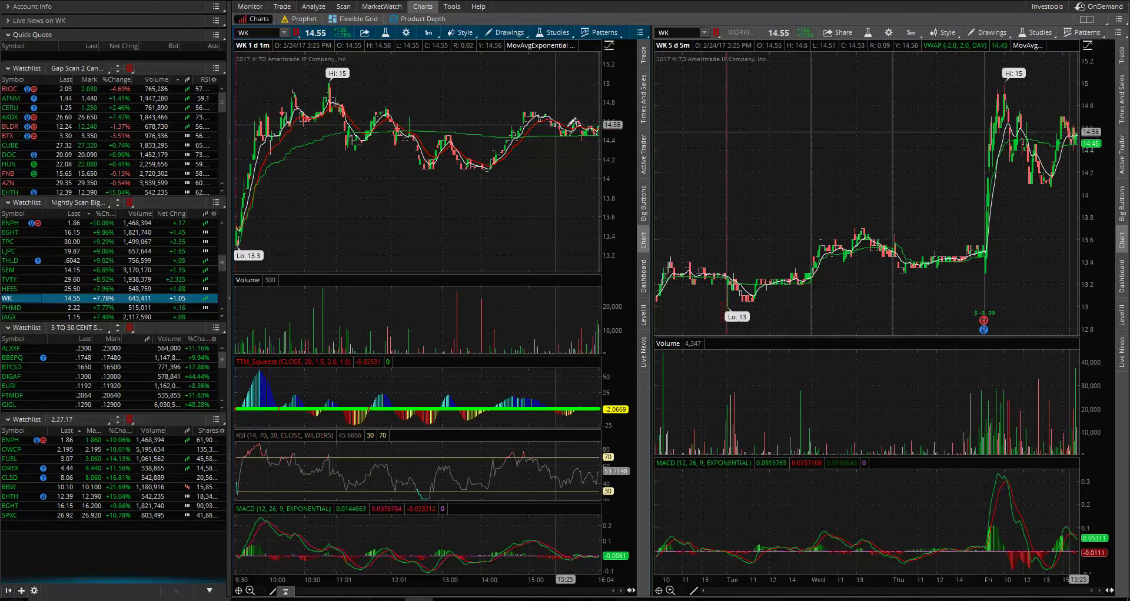
{"action": "scroll", "coordinate": [71, 300], "scroll_direction": "down", "scroll_amount": 1}
{"action": "left_click", "coordinate": [18, 281]}
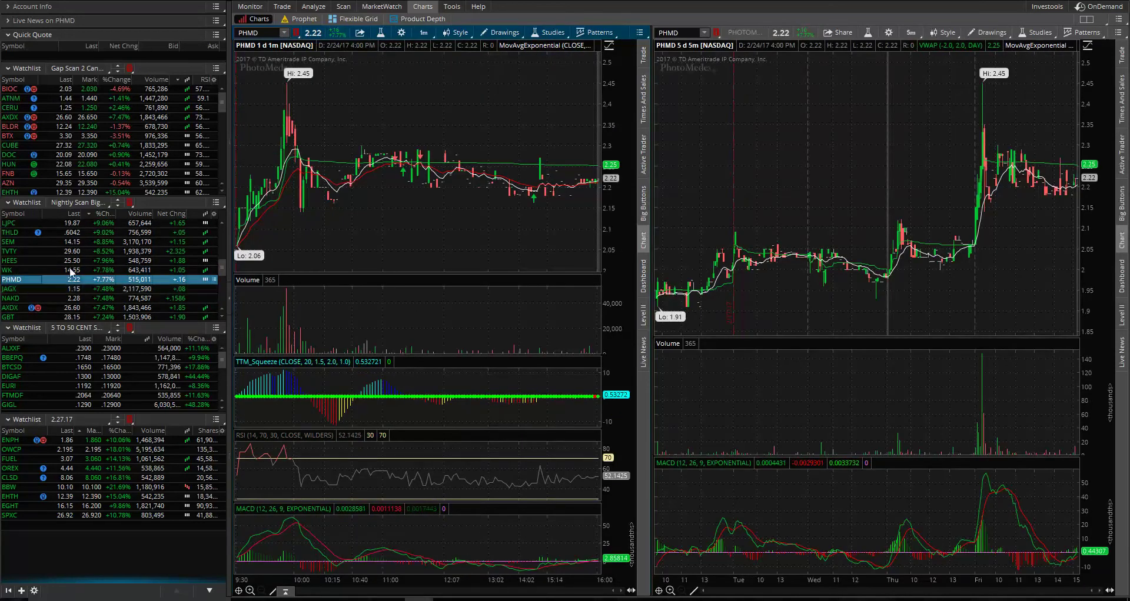
{"action": "left_click", "coordinate": [18, 289]}
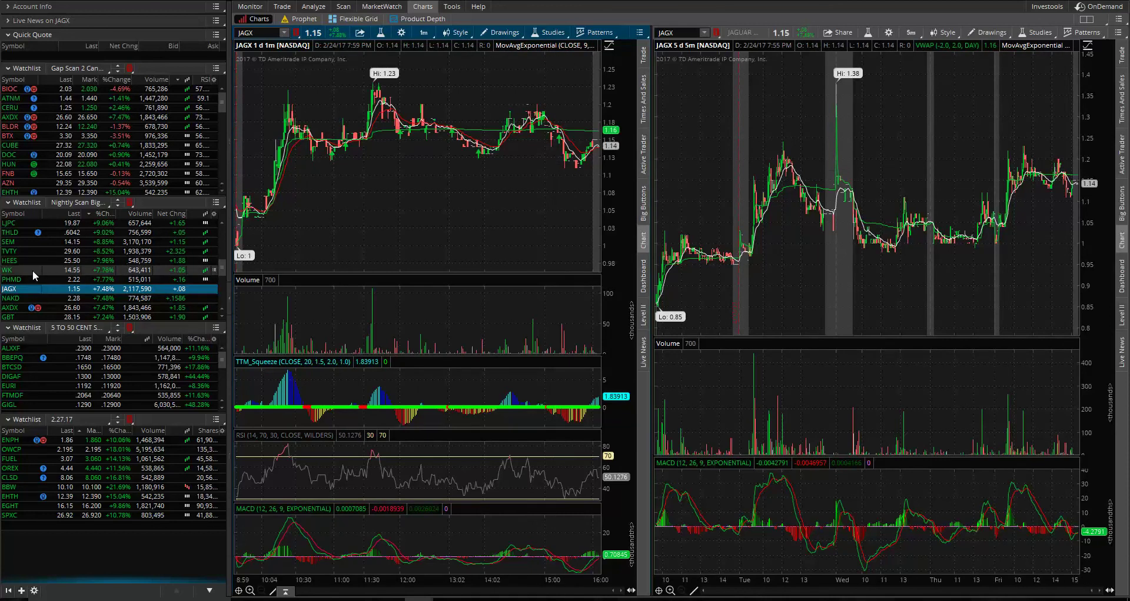
{"action": "left_click", "coordinate": [12, 298]}
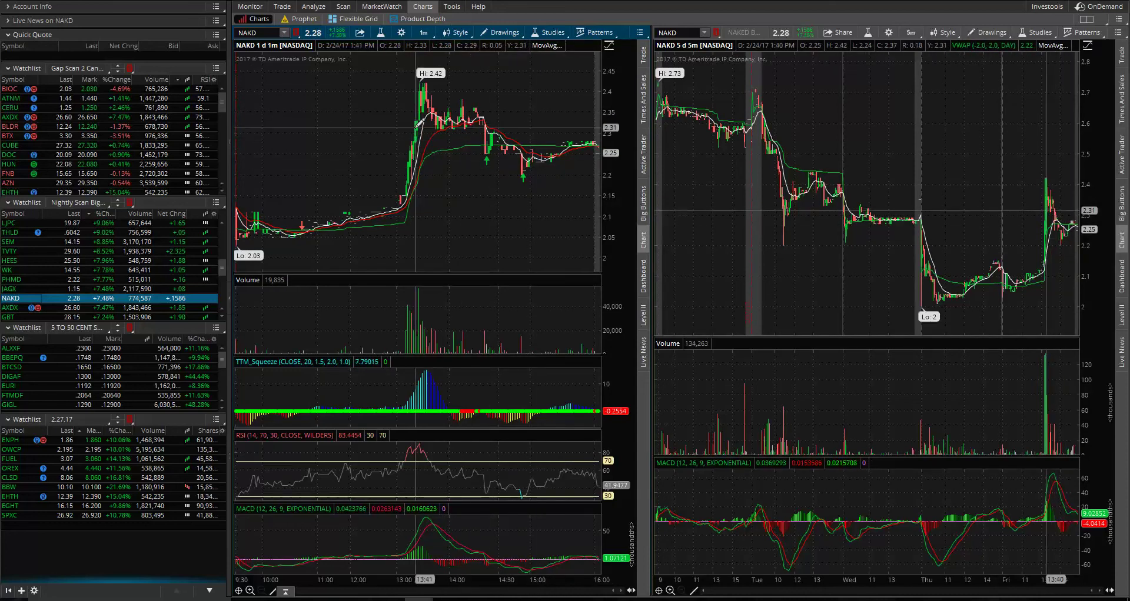
{"action": "left_click", "coordinate": [8, 310]}
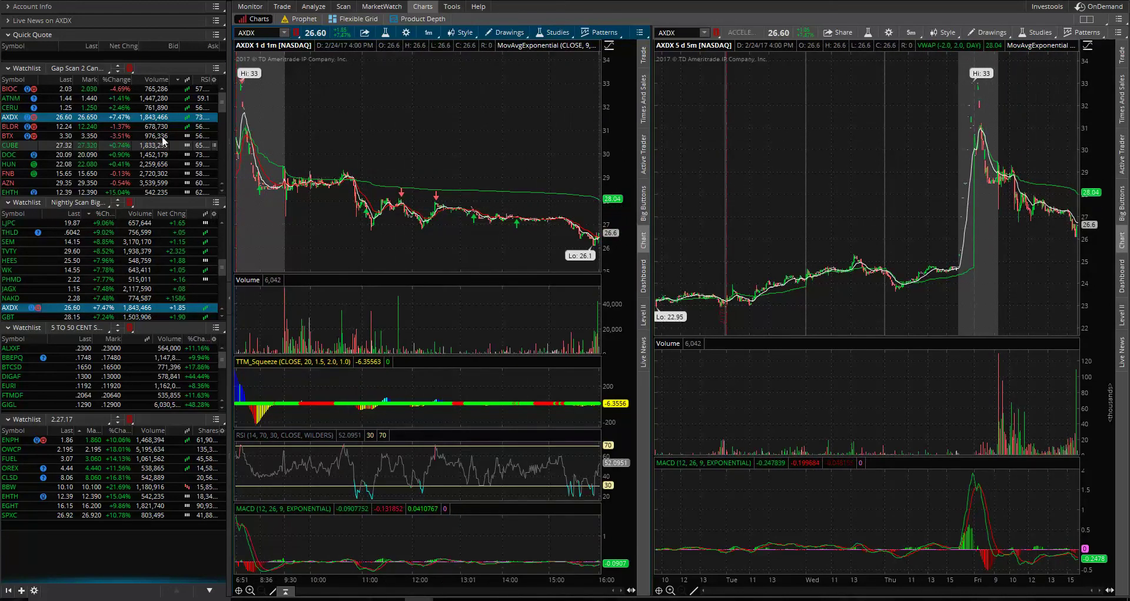
{"action": "key", "text": "alt"}
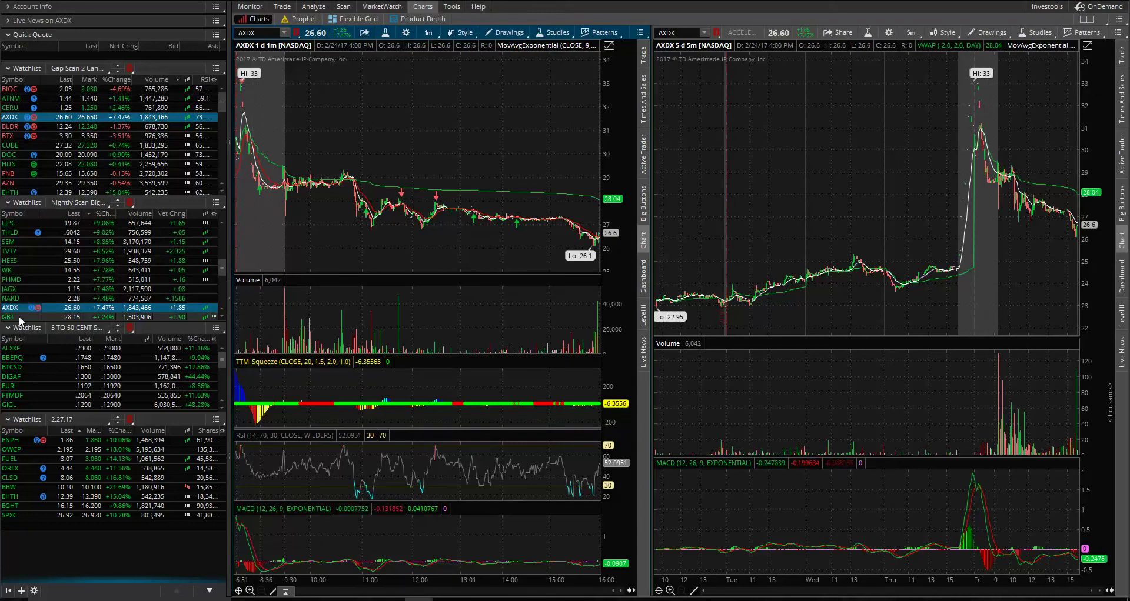
Review GBT and AVP from the Nightly Scan watchlist and add both symbols to the 2.27.17 watchlist
{"action": "left_click", "coordinate": [20, 319]}
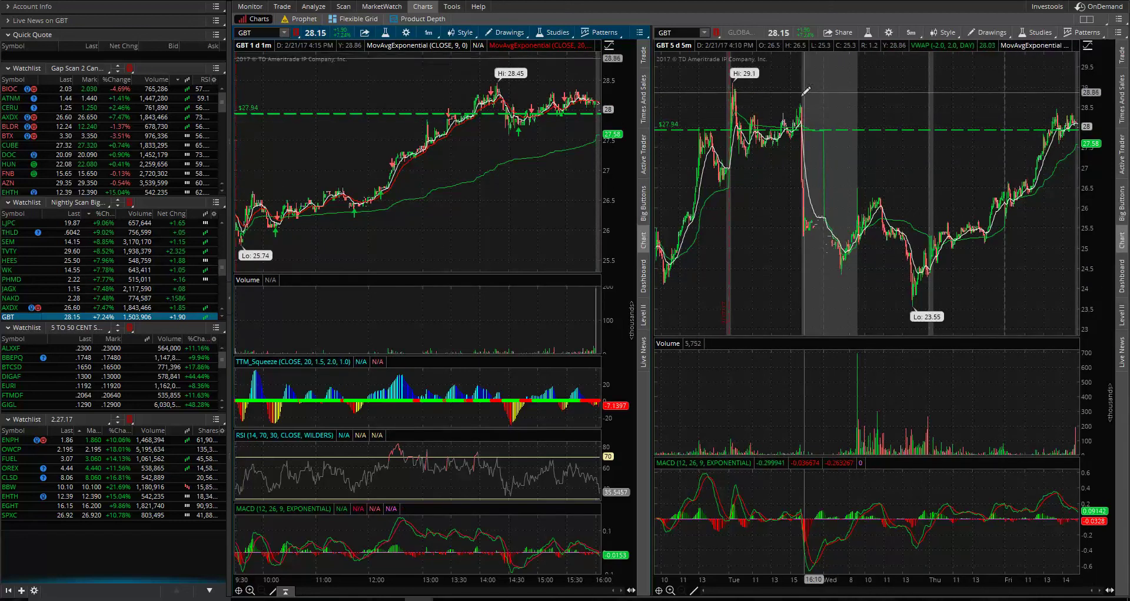
{"action": "left_click", "coordinate": [12, 525]}
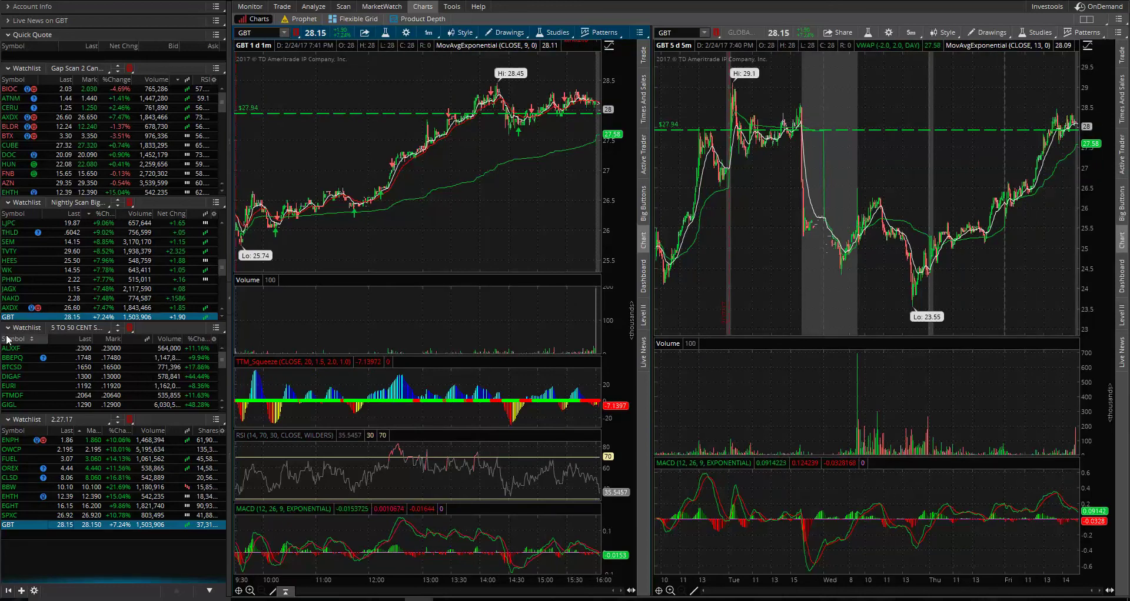
{"action": "scroll", "coordinate": [26, 313], "scroll_direction": "down", "scroll_amount": 1}
{"action": "scroll", "coordinate": [26, 313], "scroll_direction": "down", "scroll_amount": 1}
{"action": "left_click", "coordinate": [10, 272]}
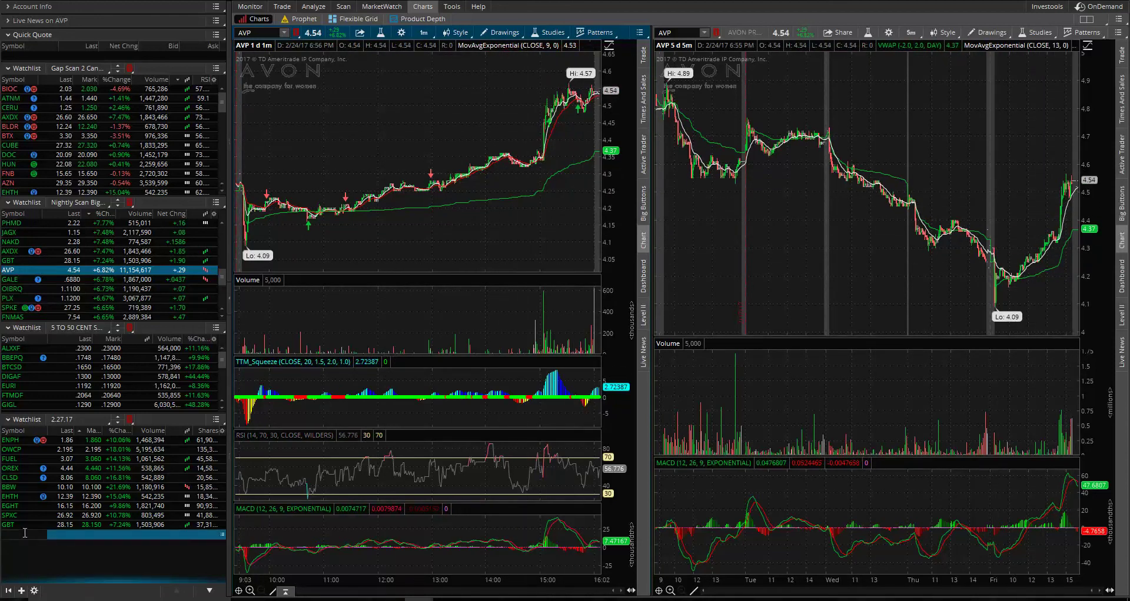
{"action": "key", "text": "Return"}
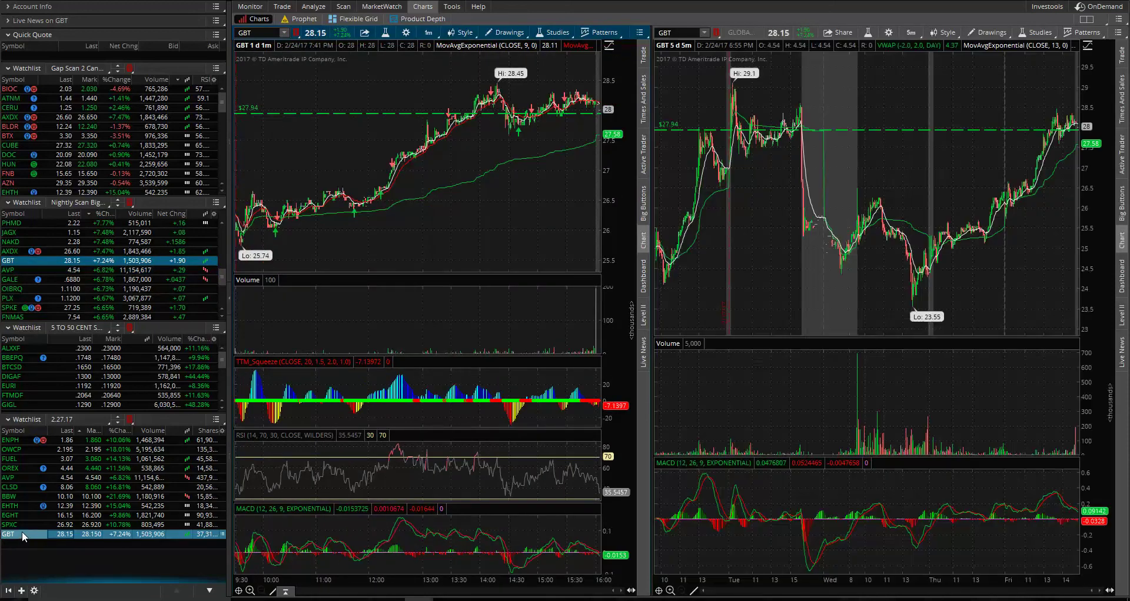
Review the charts of GALE, OIBRQ, PLX and SPKE from the Nightly Scan watchlist
{"action": "left_click", "coordinate": [14, 280]}
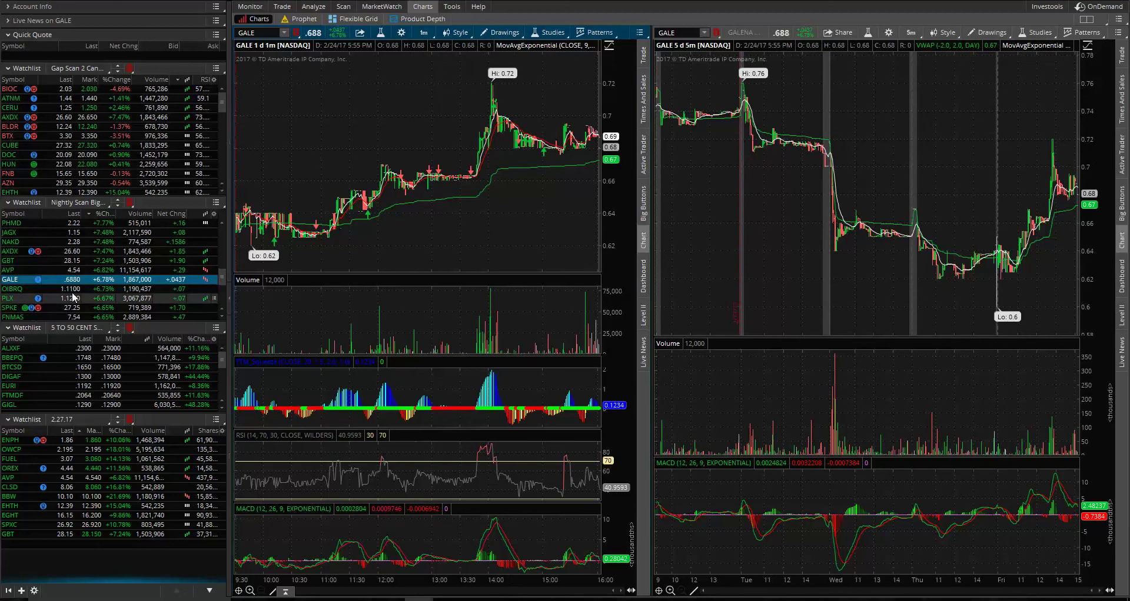
{"action": "left_click", "coordinate": [24, 290]}
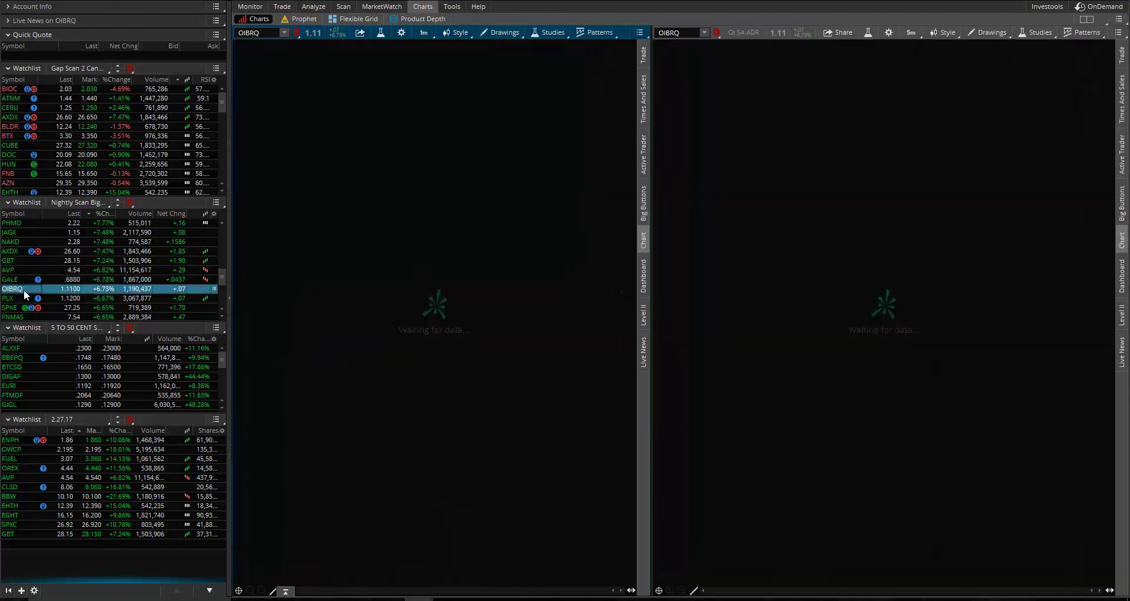
{"action": "left_click", "coordinate": [18, 299]}
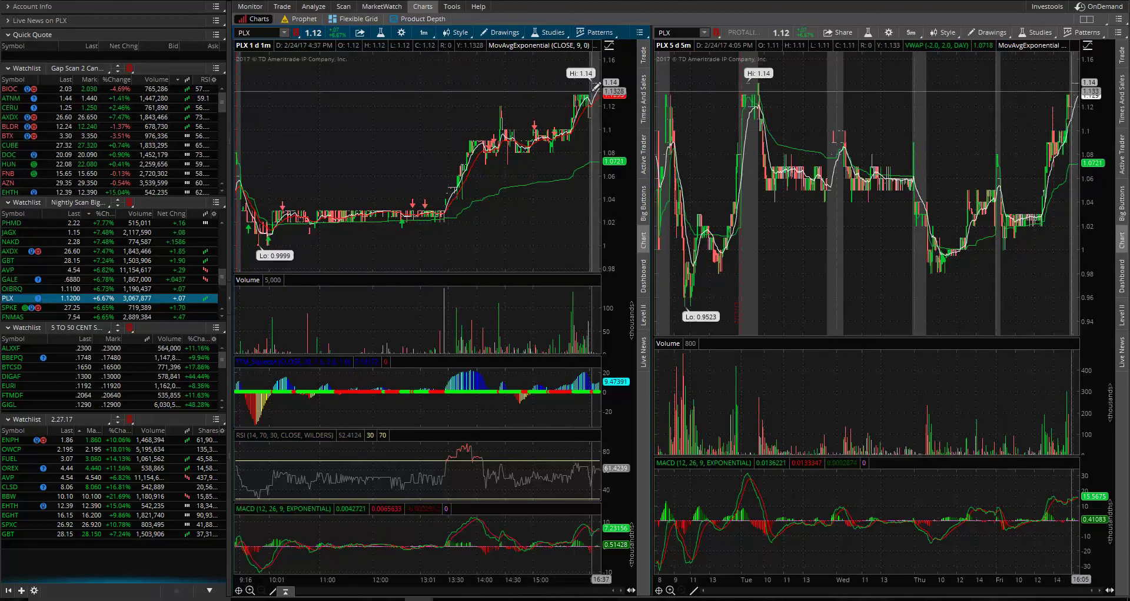
{"action": "scroll", "coordinate": [17, 290], "scroll_direction": "down", "scroll_amount": 2}
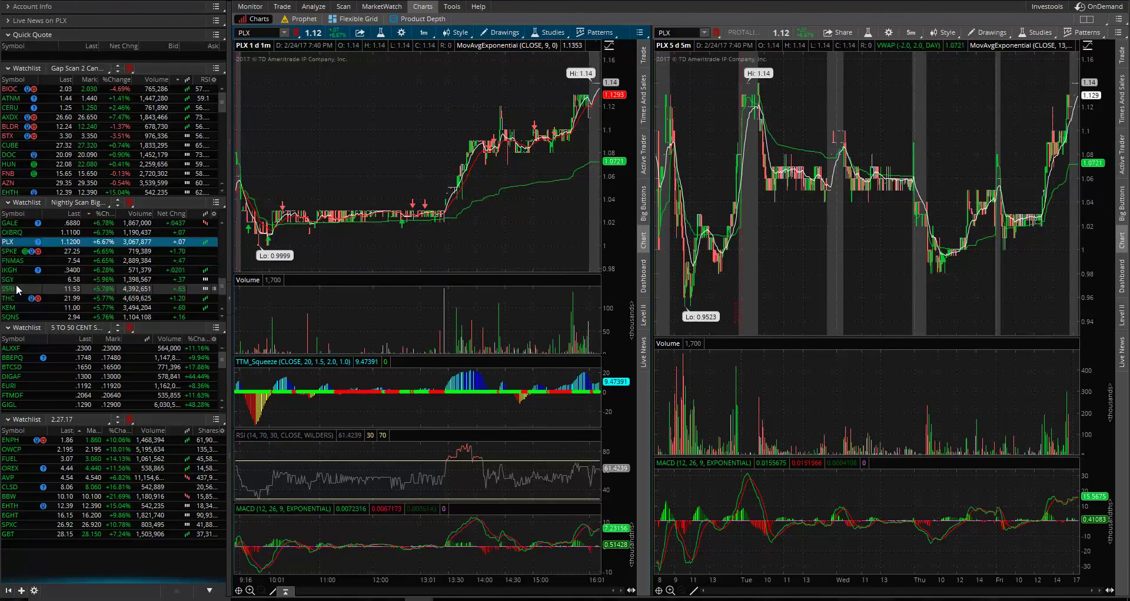
{"action": "key", "text": "Down"}
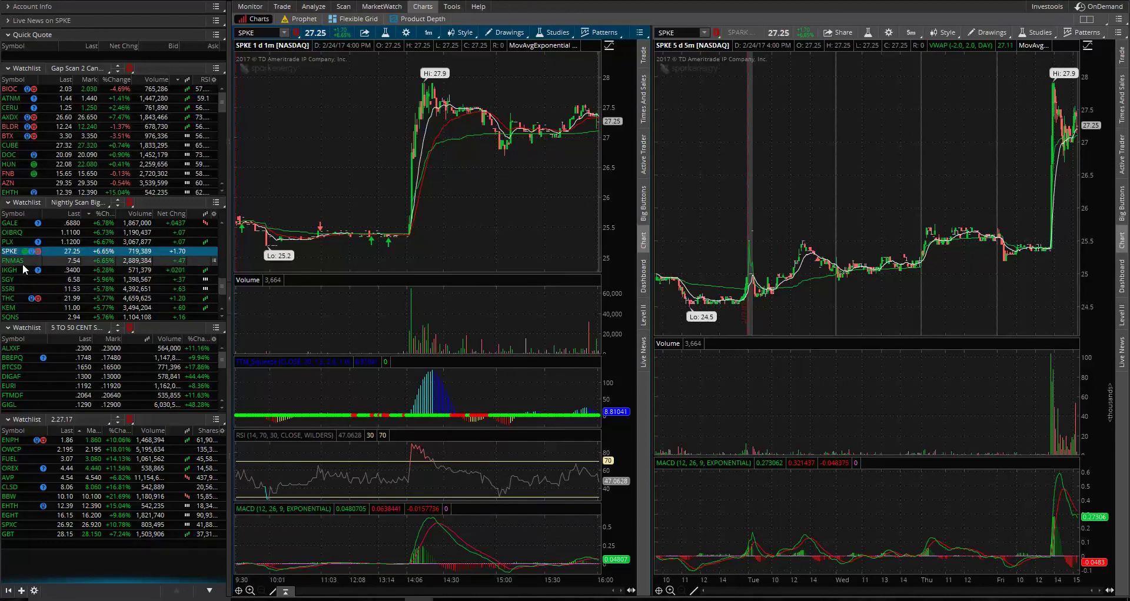
Review the charts of IKGH and SGY from the Nightly Scan watchlist, examining SGY's first trading hour up close
{"action": "left_click", "coordinate": [16, 270]}
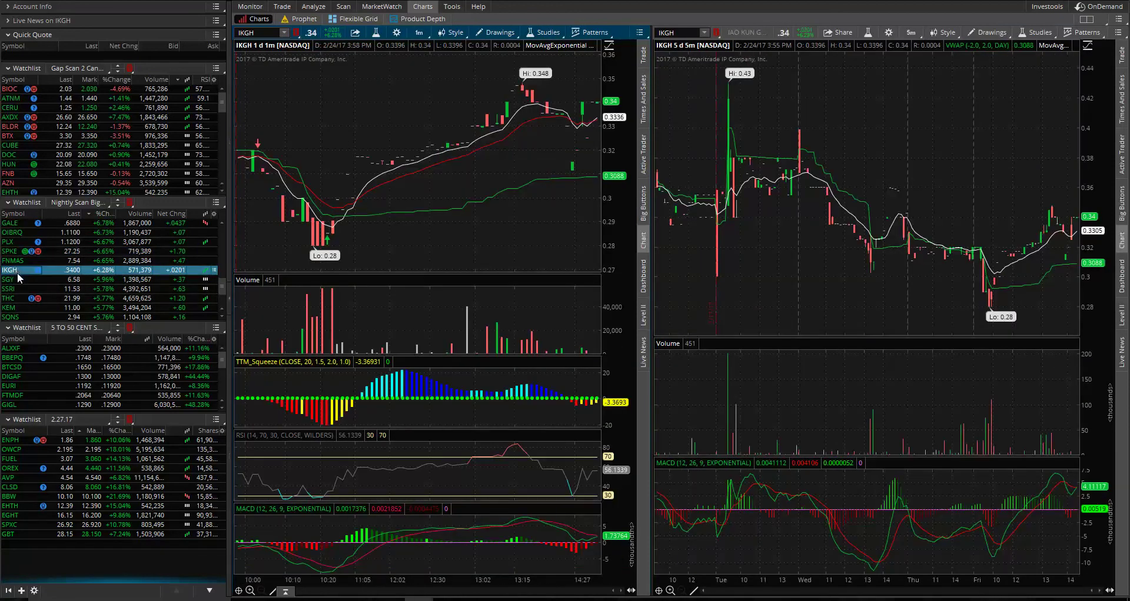
{"action": "left_click", "coordinate": [10, 280]}
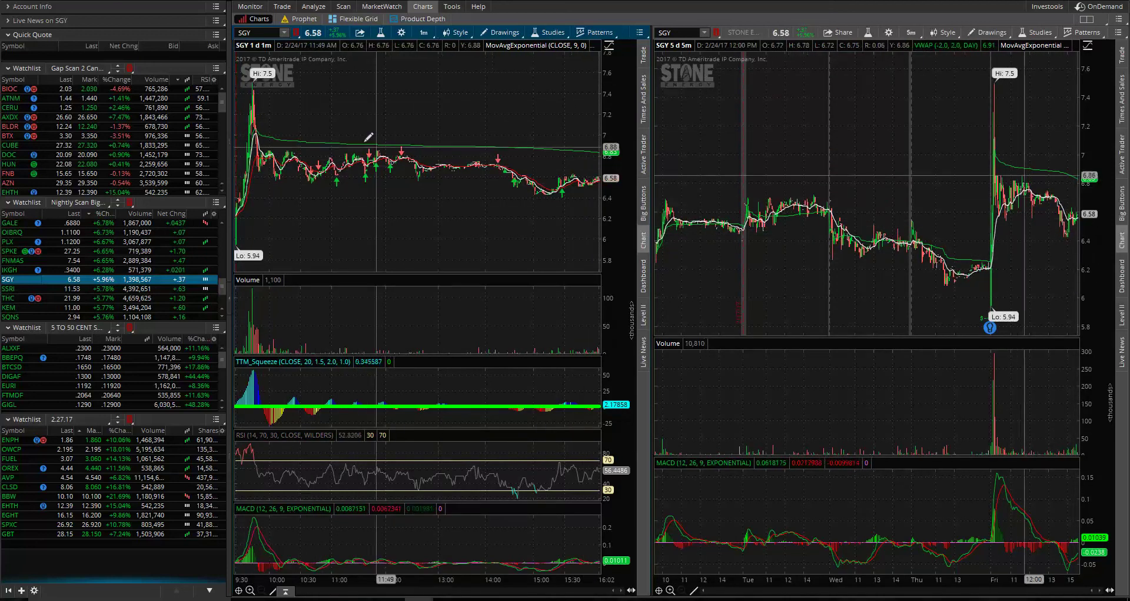
{"action": "left_click_drag", "start_coordinate": [238, 109], "coordinate": [304, 107]}
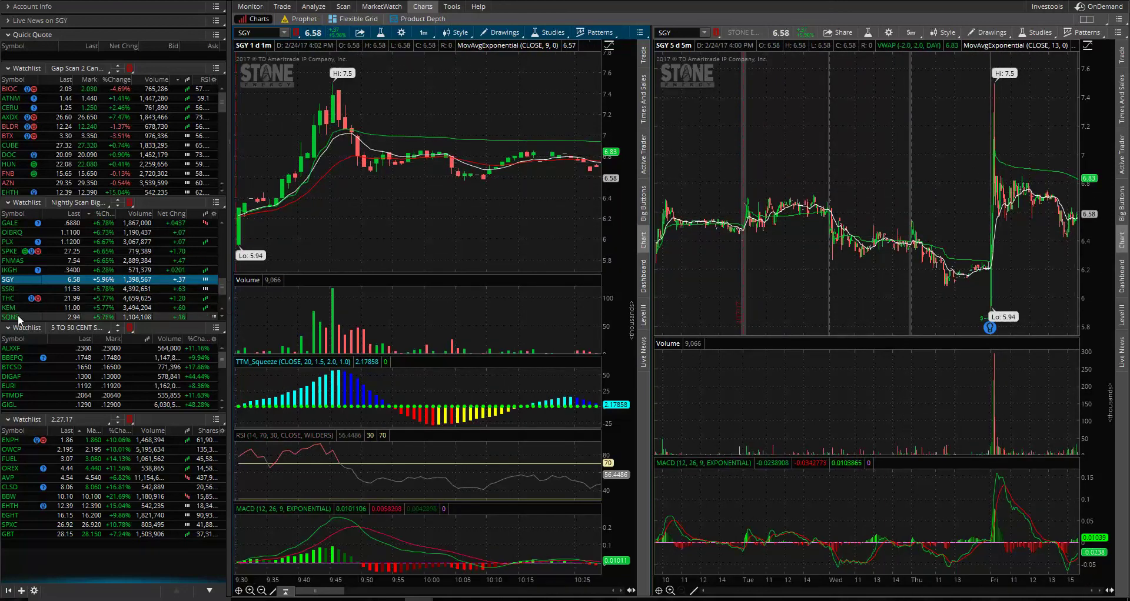
Examine SSRI's intraday chart around its morning run and midday high, and restore the full-day view
{"action": "left_click", "coordinate": [12, 288]}
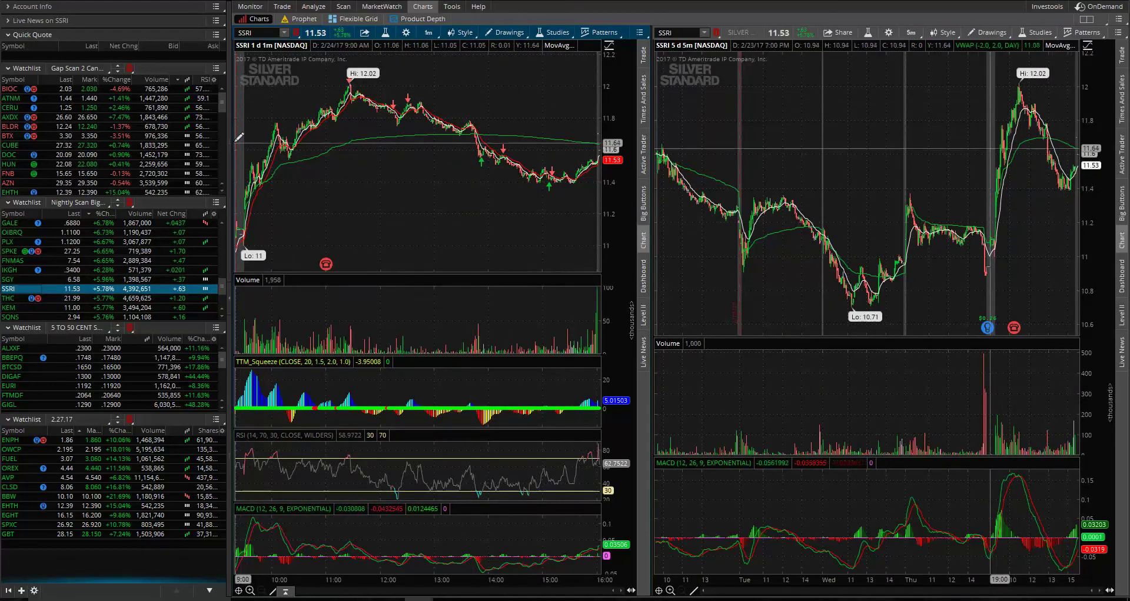
{"action": "left_click_drag", "start_coordinate": [247, 114], "coordinate": [436, 122]}
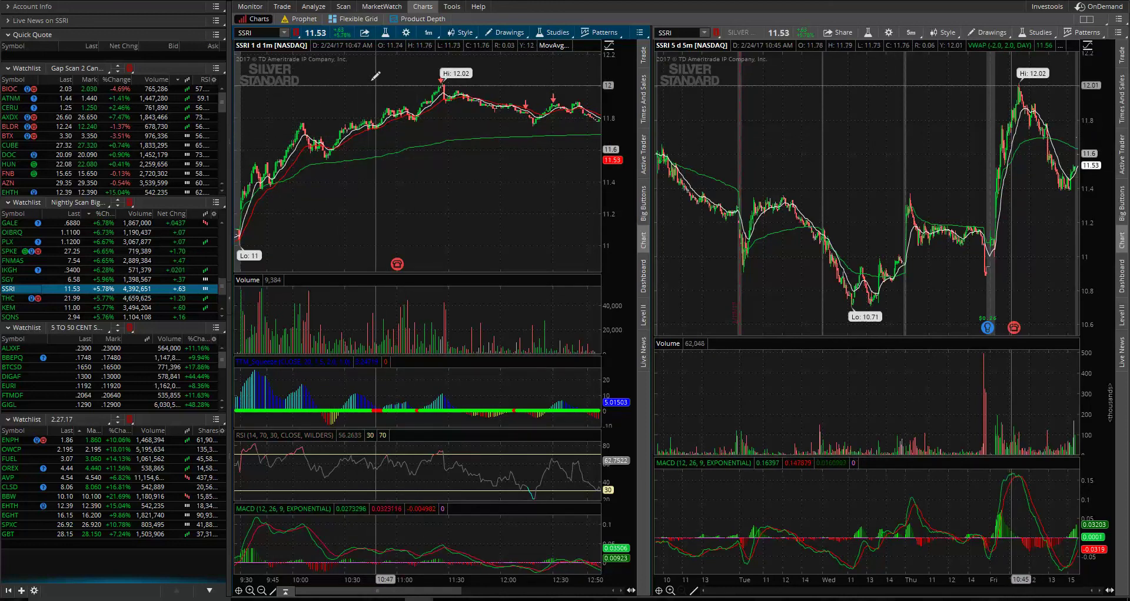
{"action": "scroll", "coordinate": [375, 75], "scroll_direction": "up", "scroll_amount": 3}
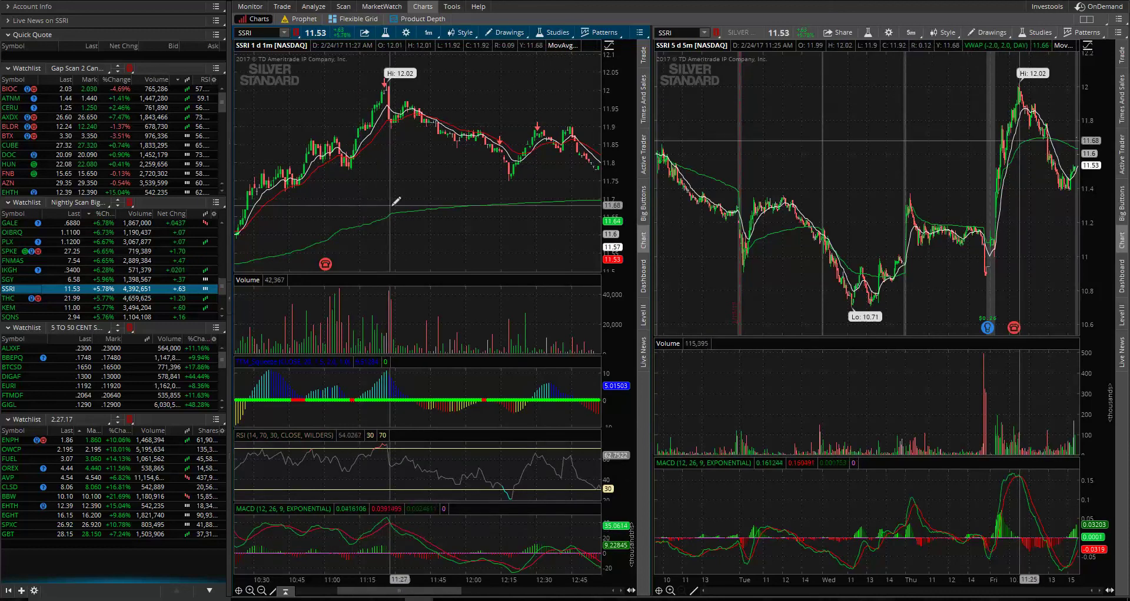
{"action": "left_click_drag", "start_coordinate": [357, 195], "coordinate": [533, 116]}
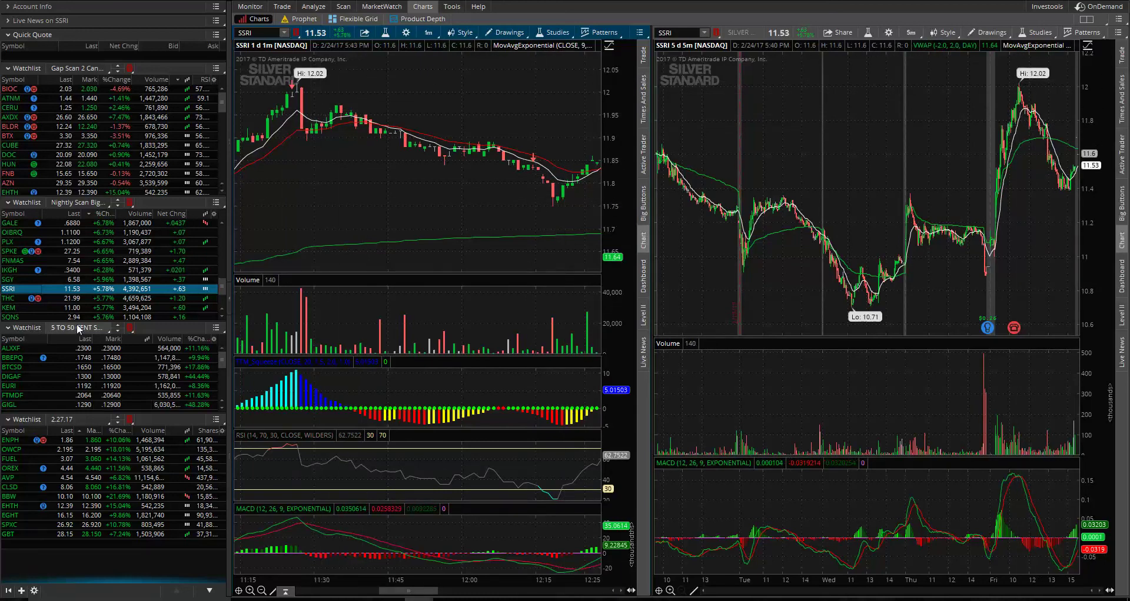
{"action": "left_click", "coordinate": [261, 591]}
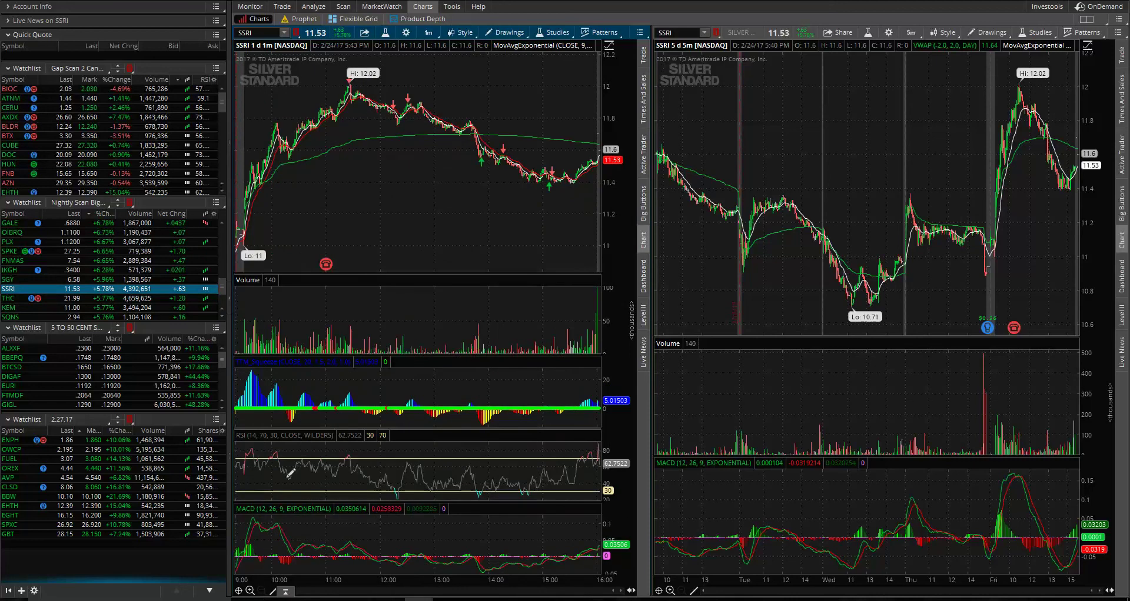
Review THC from the Nightly Scan watchlist and add the symbol to the 2.27.17 watchlist
{"action": "left_click", "coordinate": [9, 299]}
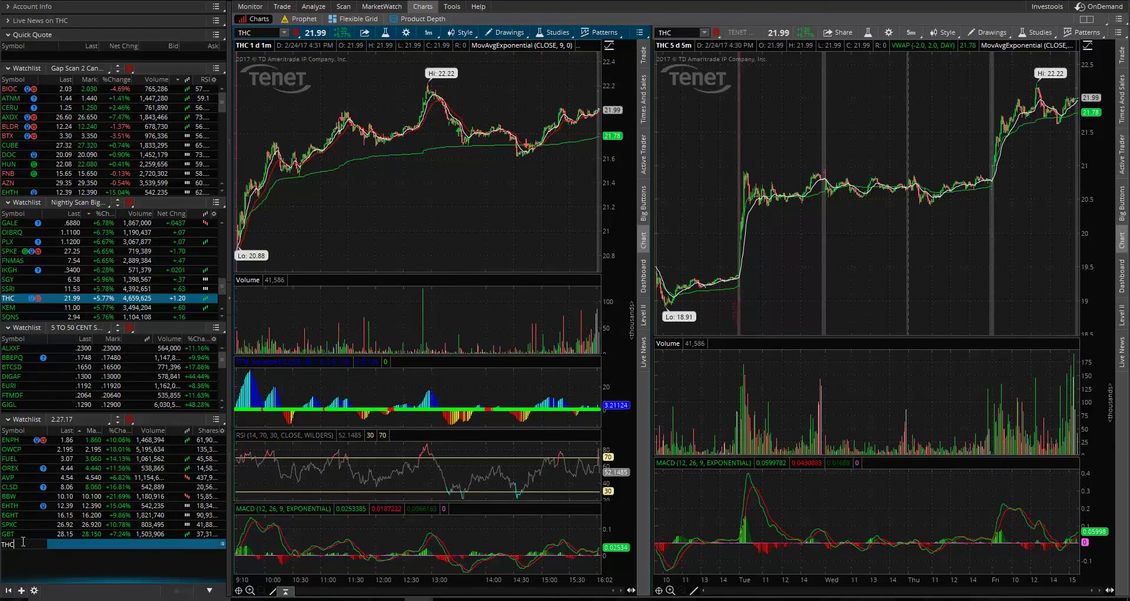
{"action": "key", "text": "Return"}
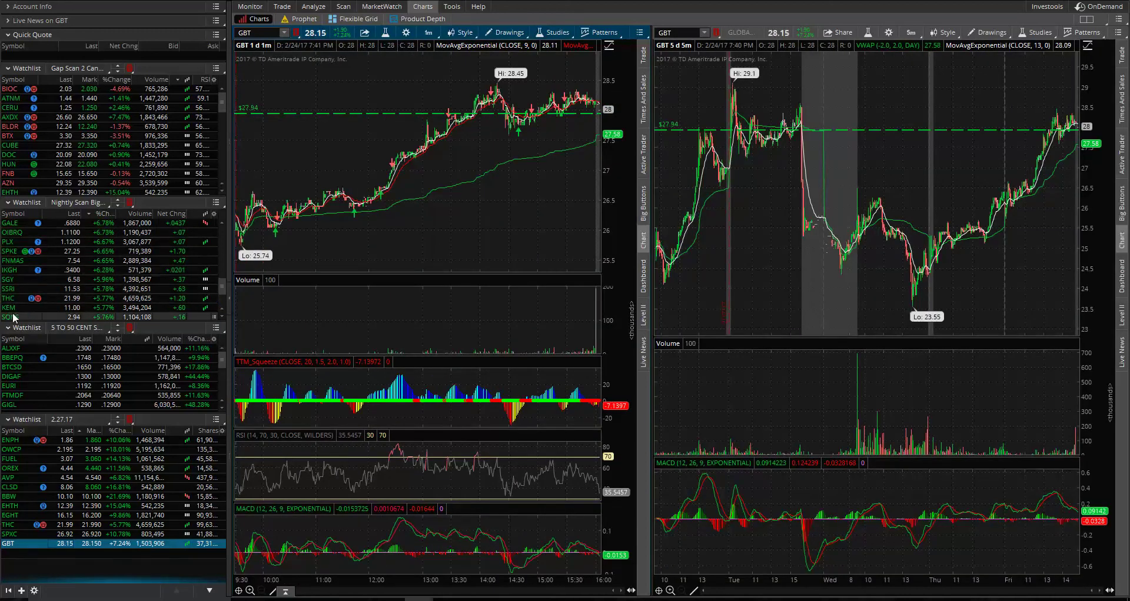
Review the intraday and 5-day charts of KEM, SQNS, TOPS, UMC and VSAR from the Nightly Scan watchlist
{"action": "scroll", "coordinate": [9, 288], "scroll_direction": "down", "scroll_amount": 1}
{"action": "left_click", "coordinate": [9, 282]}
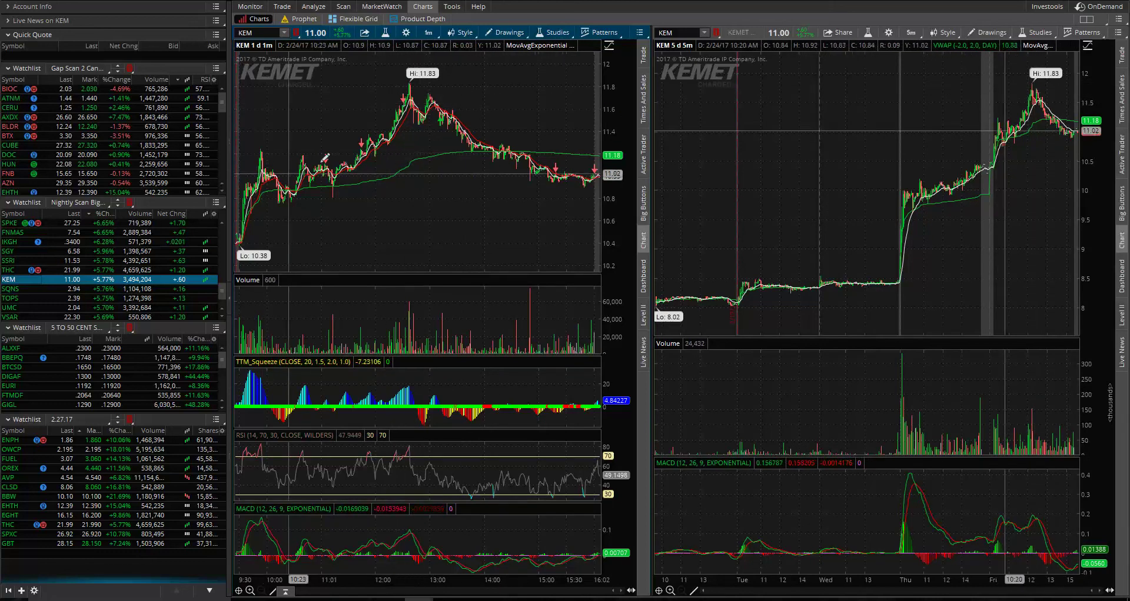
{"action": "left_click", "coordinate": [16, 290]}
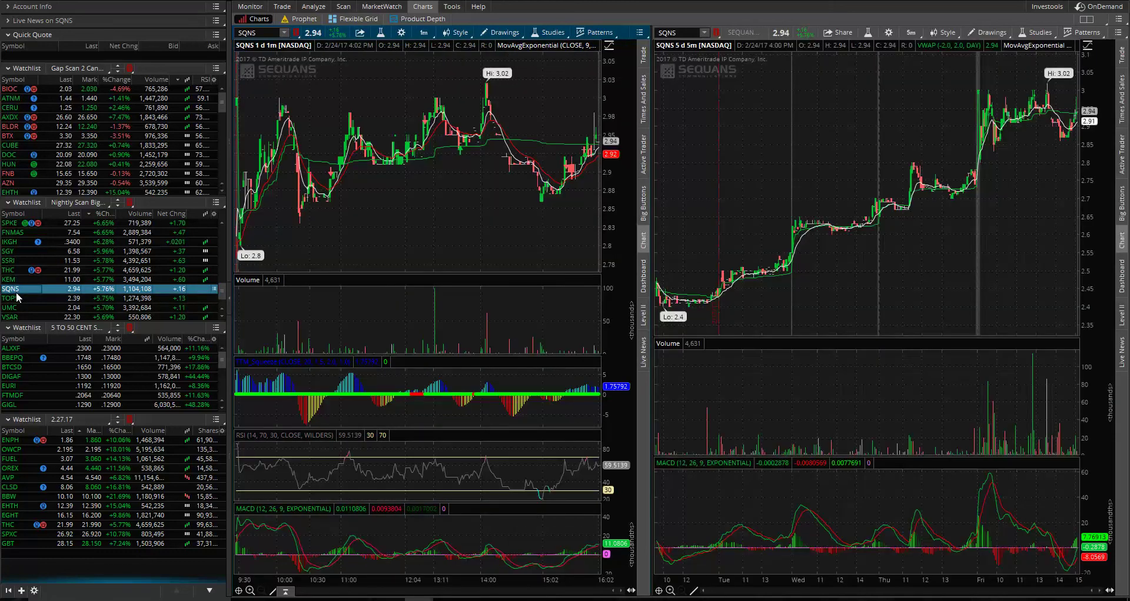
{"action": "left_click", "coordinate": [14, 300]}
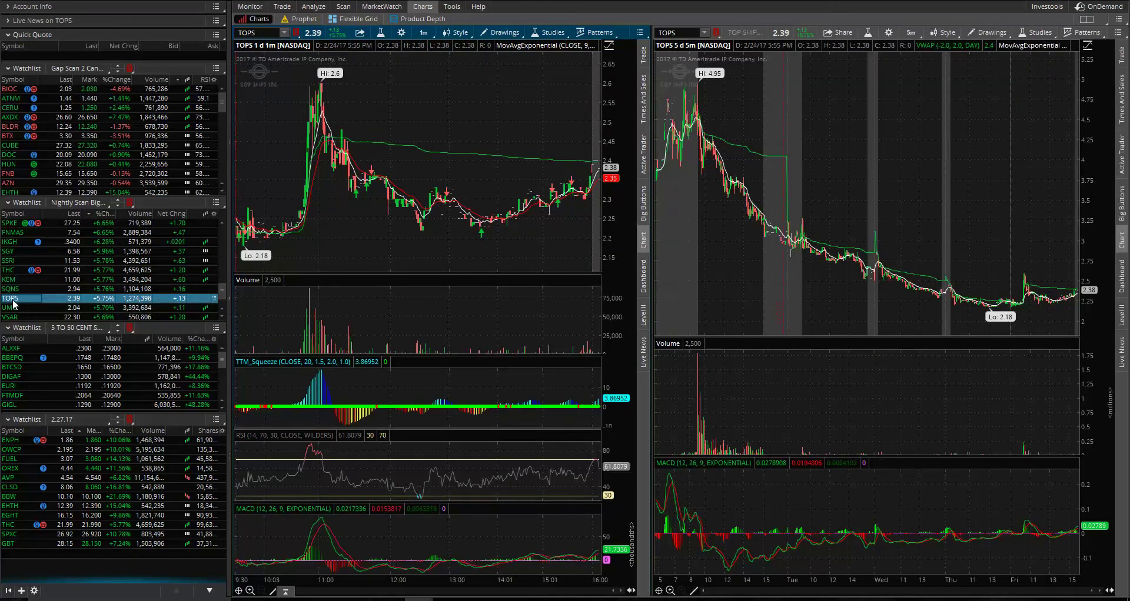
{"action": "left_click", "coordinate": [14, 307]}
{"action": "left_click", "coordinate": [15, 317]}
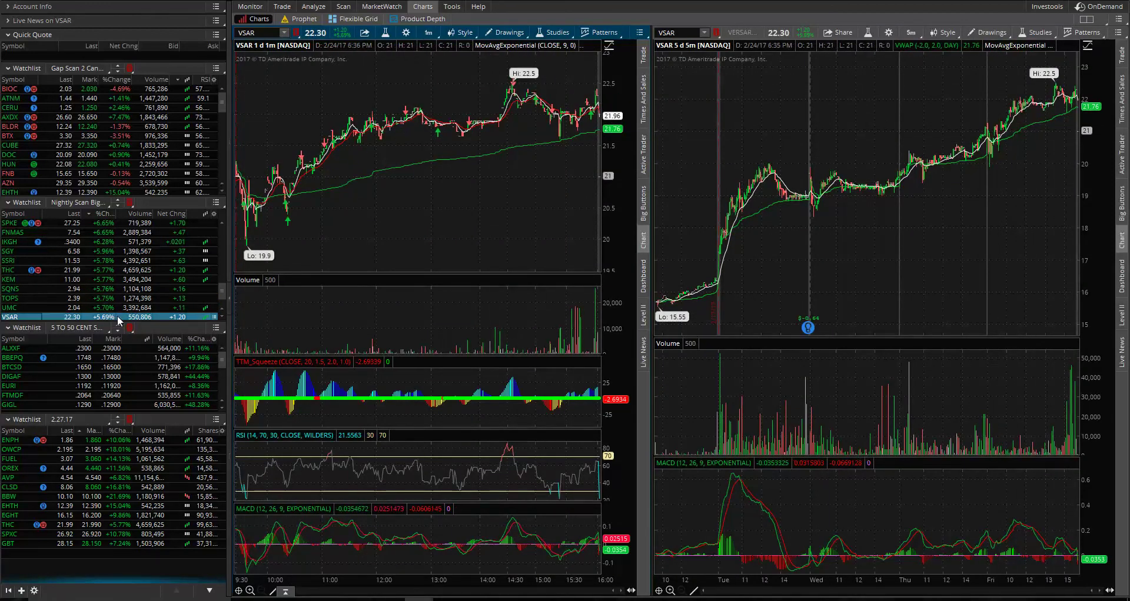
Review the intraday and 5-day charts of SPNC, TGTX and RLGY from the Nightly Scan watchlist
{"action": "scroll", "coordinate": [108, 303], "scroll_direction": "down", "scroll_amount": 3}
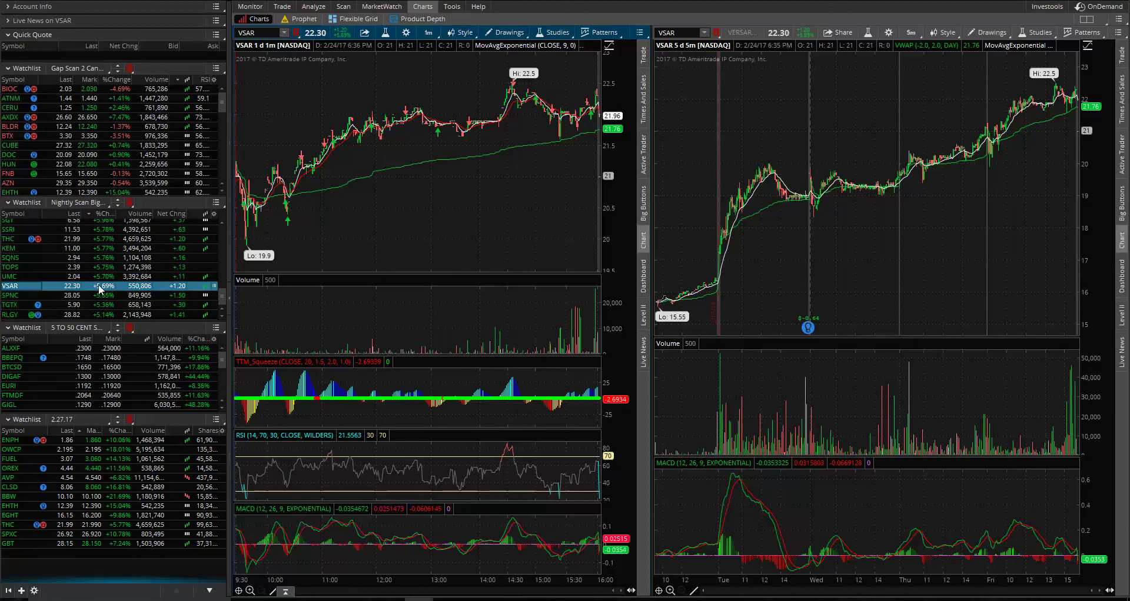
{"action": "left_click", "coordinate": [24, 296]}
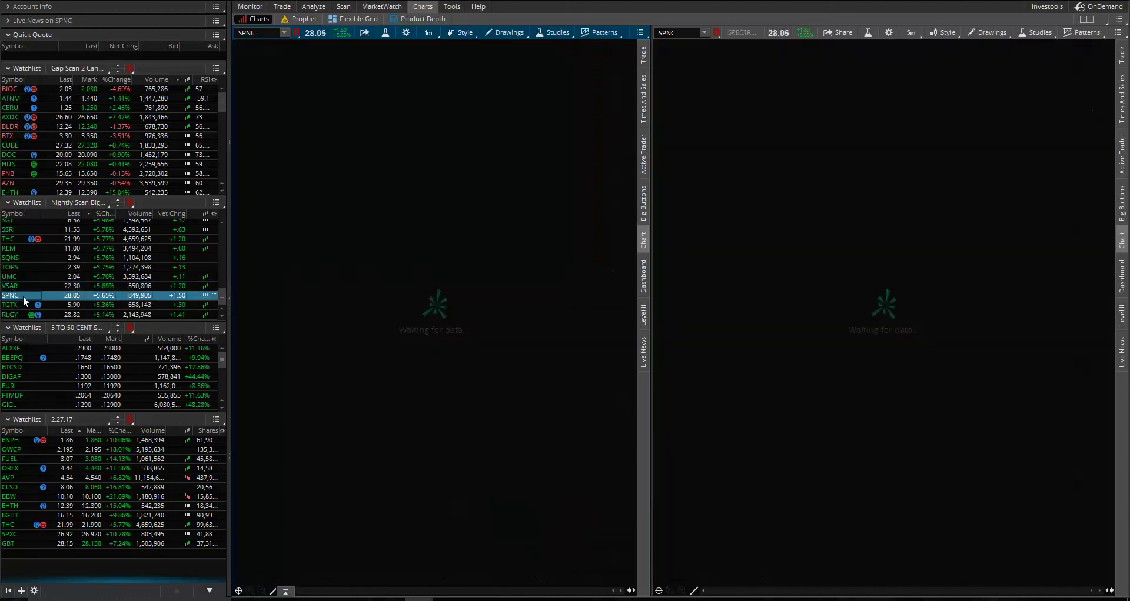
{"action": "left_click", "coordinate": [19, 303]}
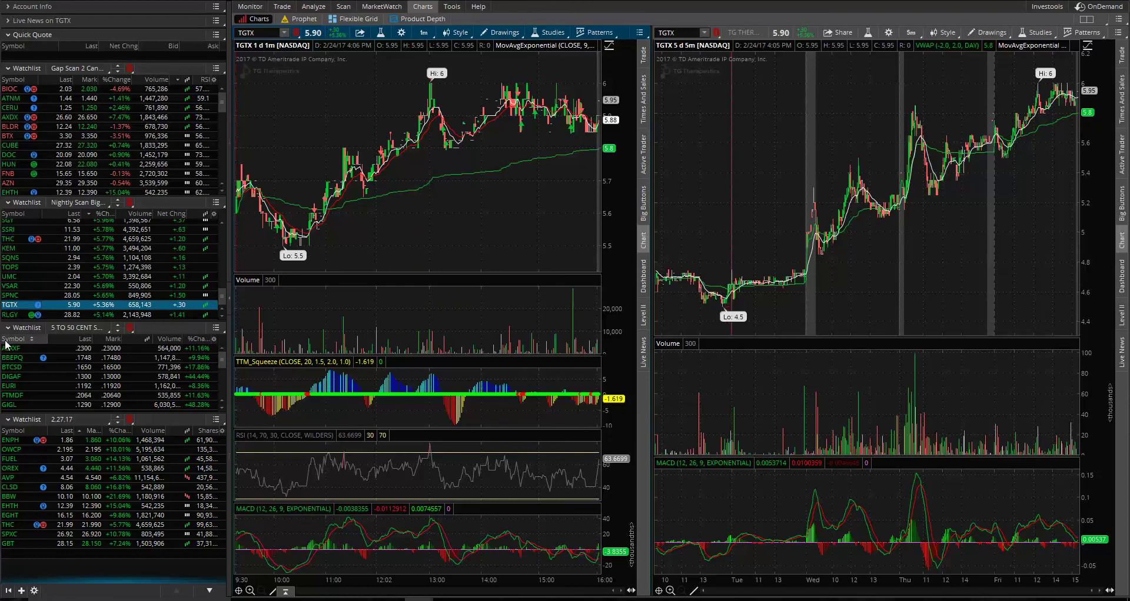
{"action": "left_click", "coordinate": [13, 316]}
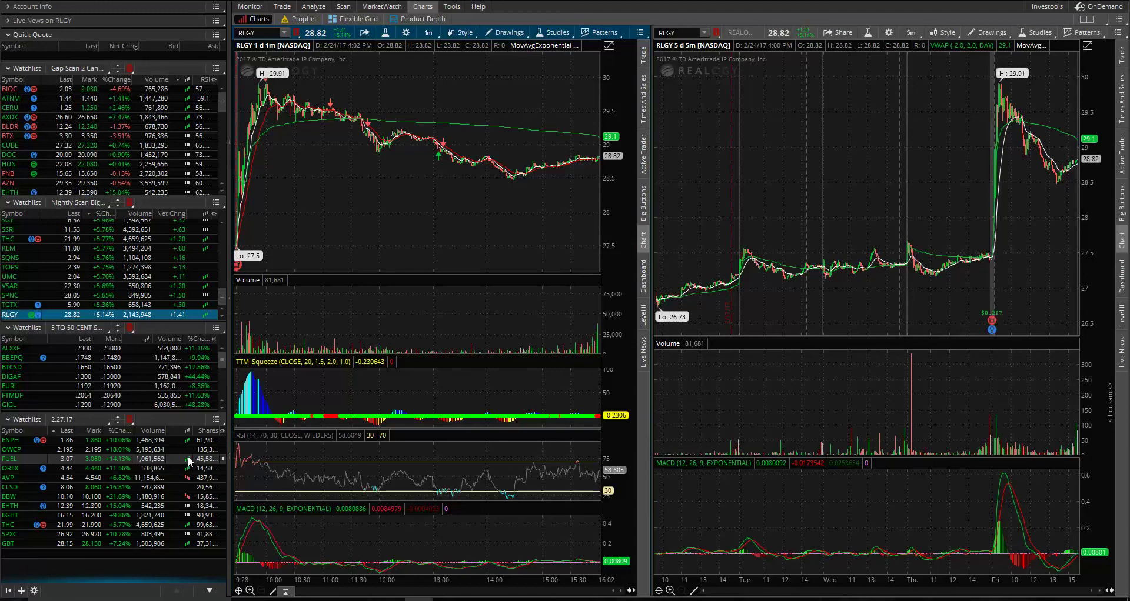
{"action": "mouse_move", "coordinate": [188, 461]}
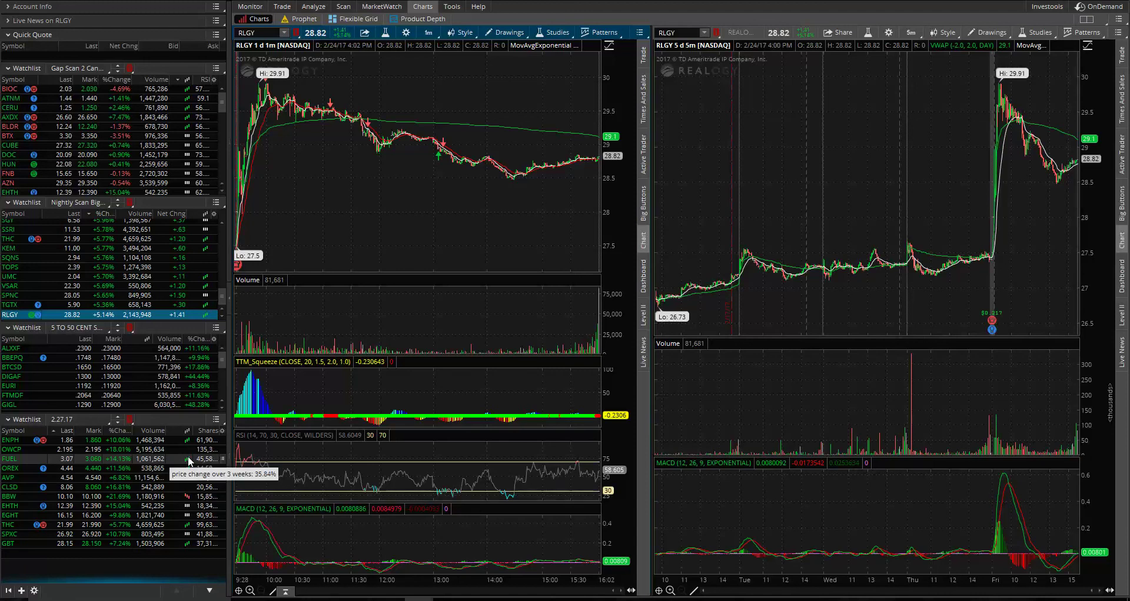